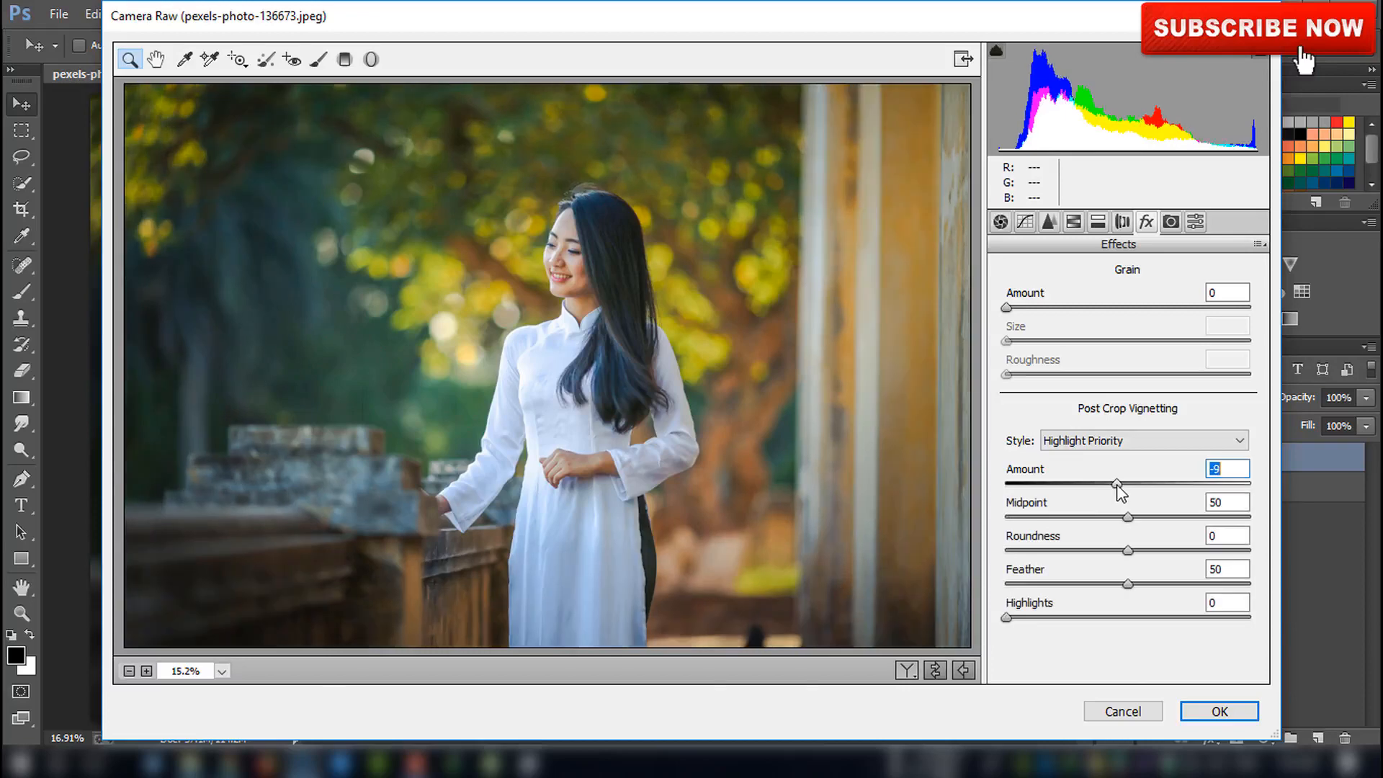
In Camera Raw's HSL hue settings, set Yellows to +27, Greens to -58, Aquas to -66 and Blues to +25
left_click(1053, 225)
left_click(1070, 227)
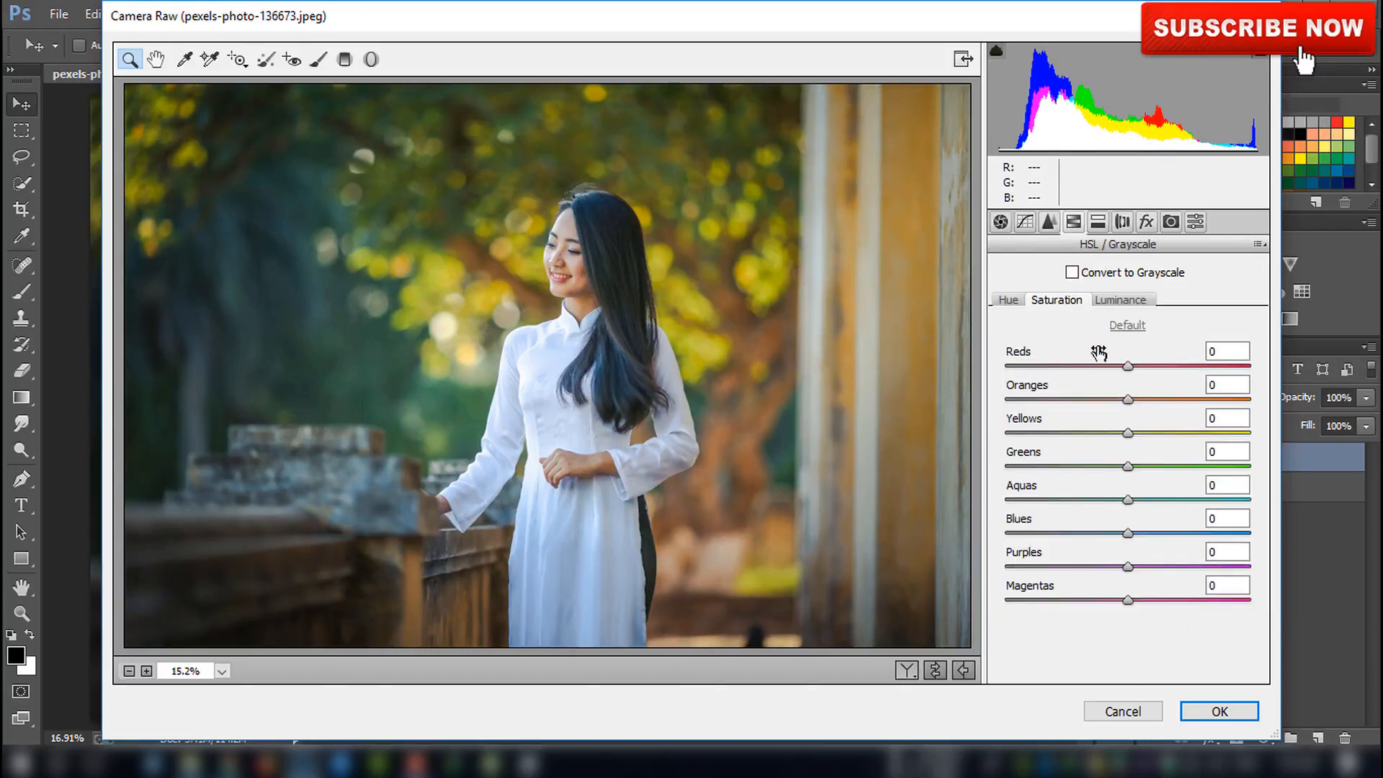
left_click(1017, 302)
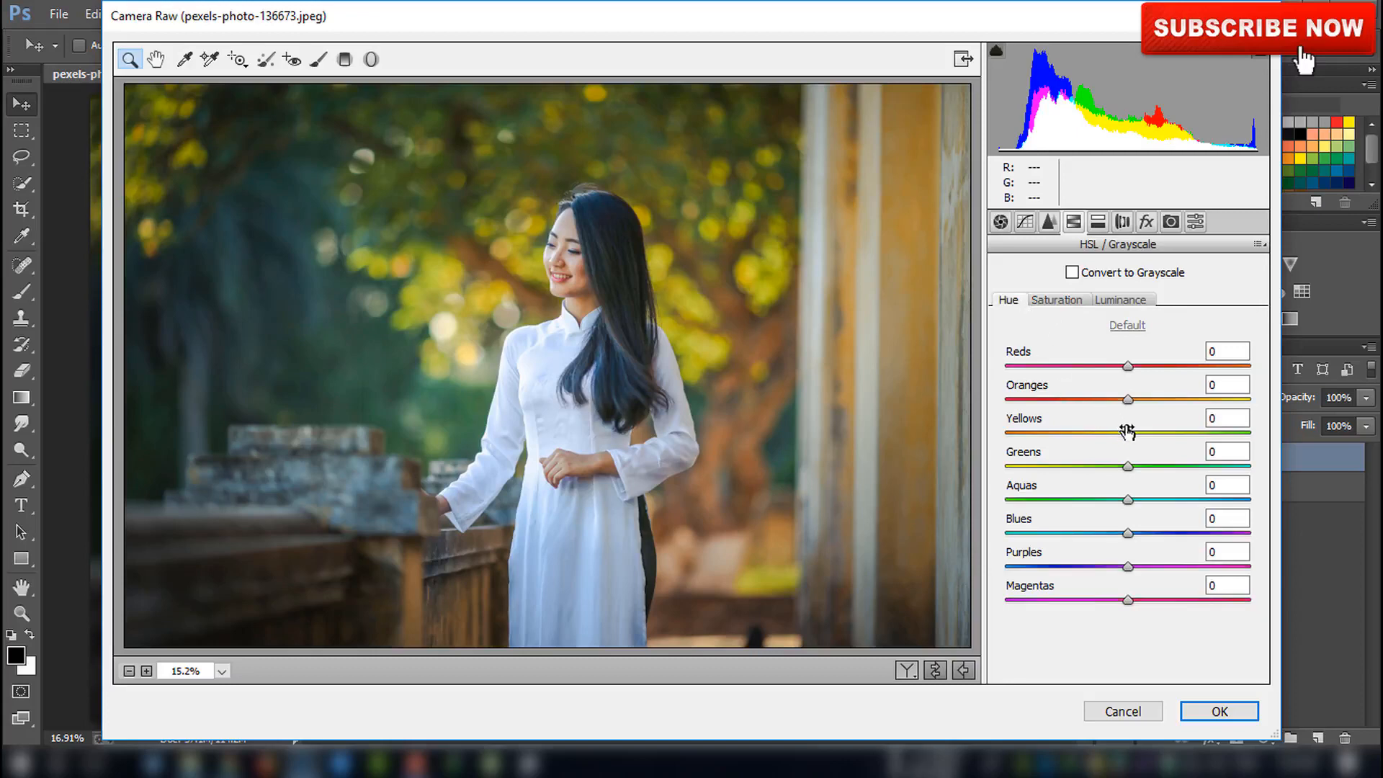
left_click_drag(1127, 431, 1065, 456)
left_click_drag(1127, 498, 1022, 487)
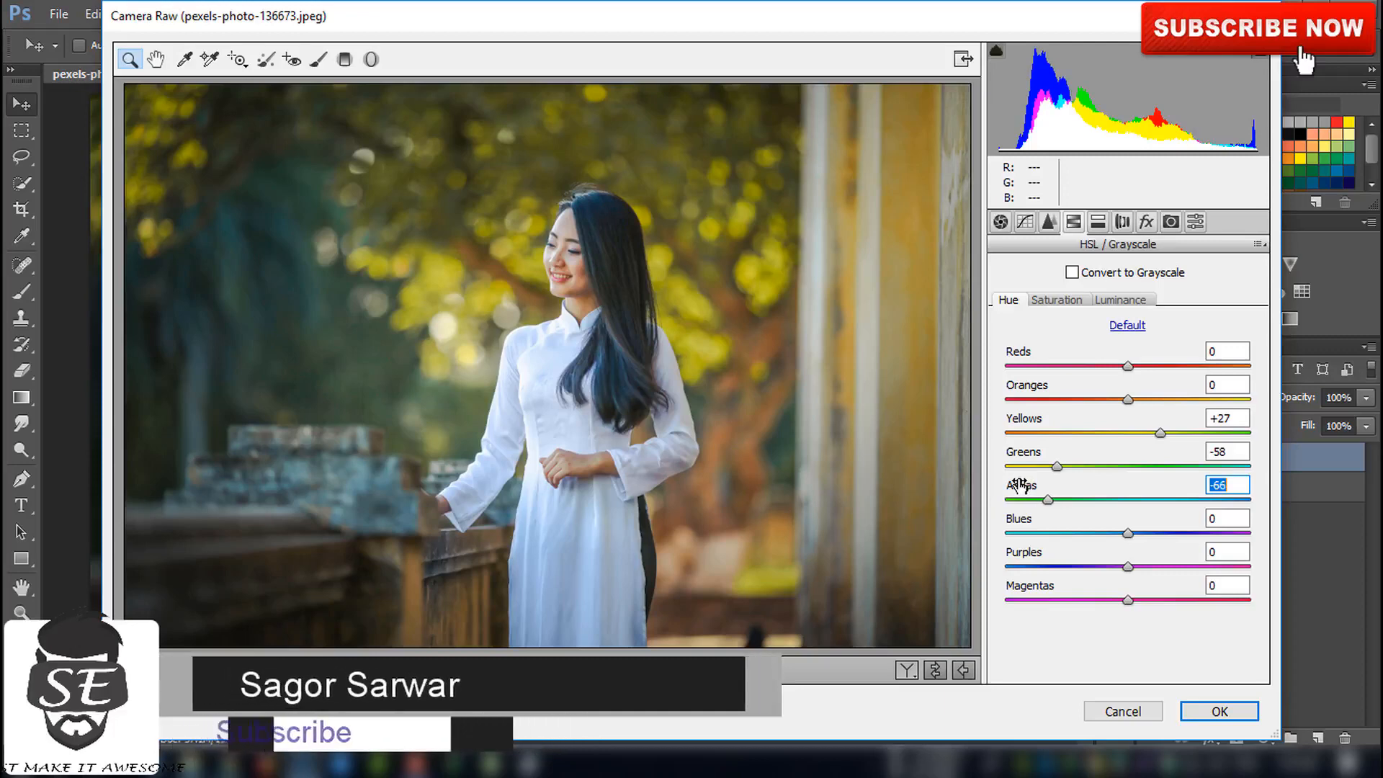
mouse_move(1126, 532)
left_mouse_down()
mouse_move(1053, 531)
mouse_move(1152, 531)
left_mouse_up()
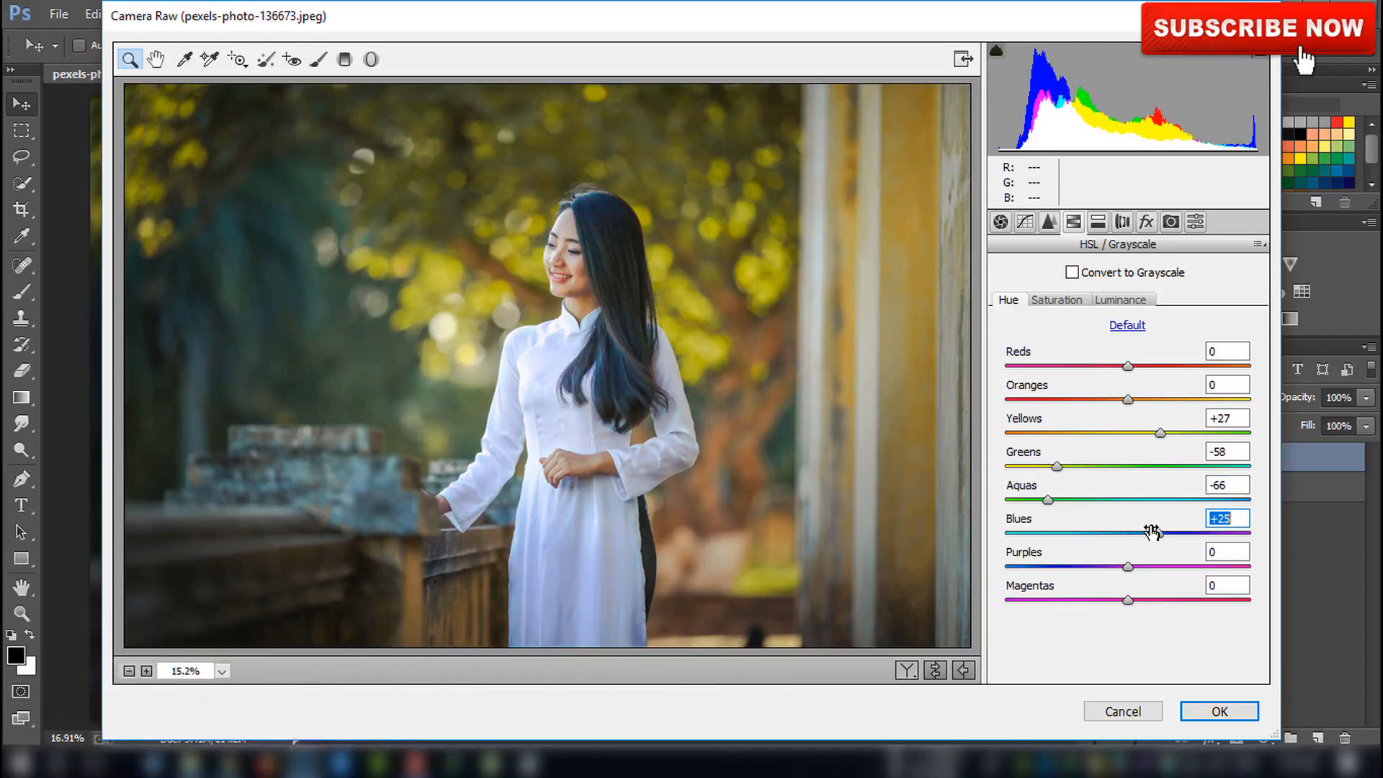
Set HSL saturation for Greens to +62 and Yellows to +27, then apply the Camera Raw changes
left_click(1061, 302)
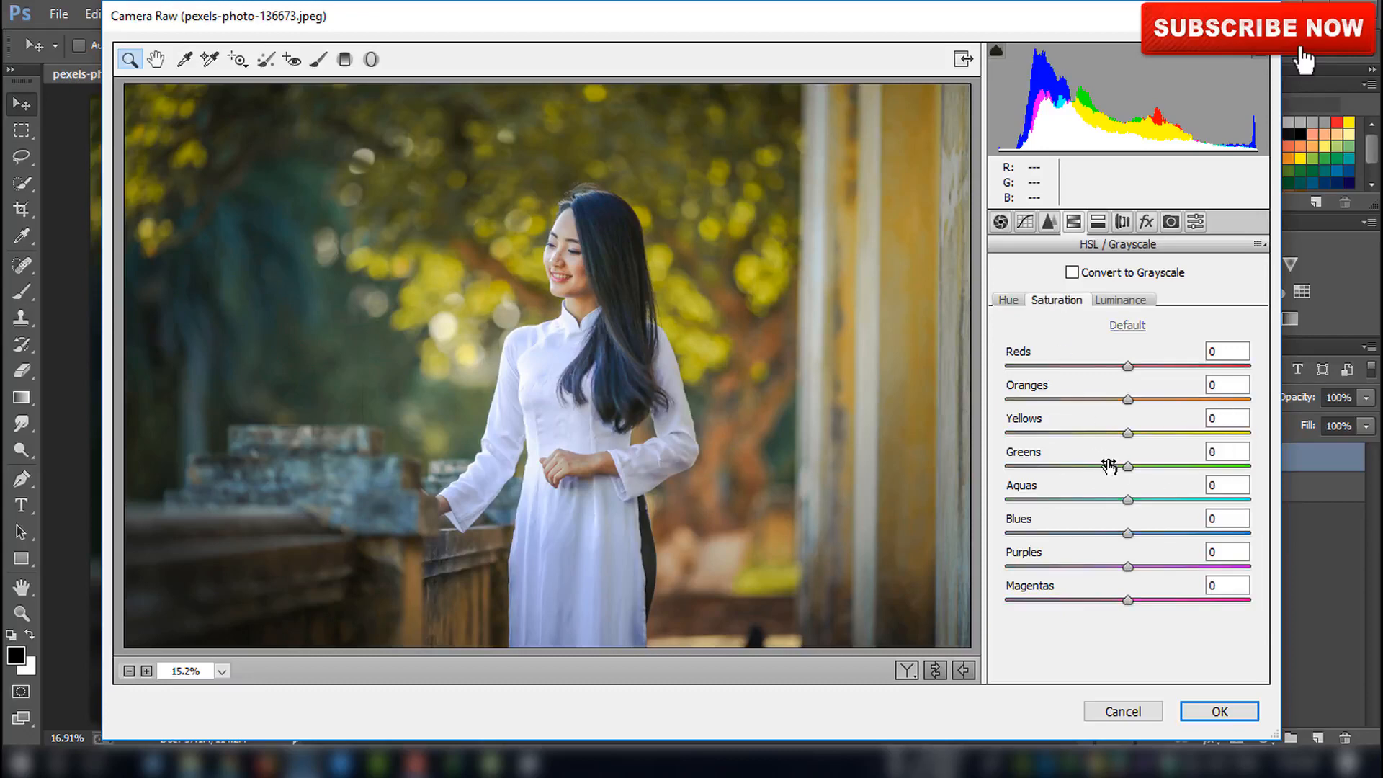
left_click_drag(1109, 466, 1205, 461)
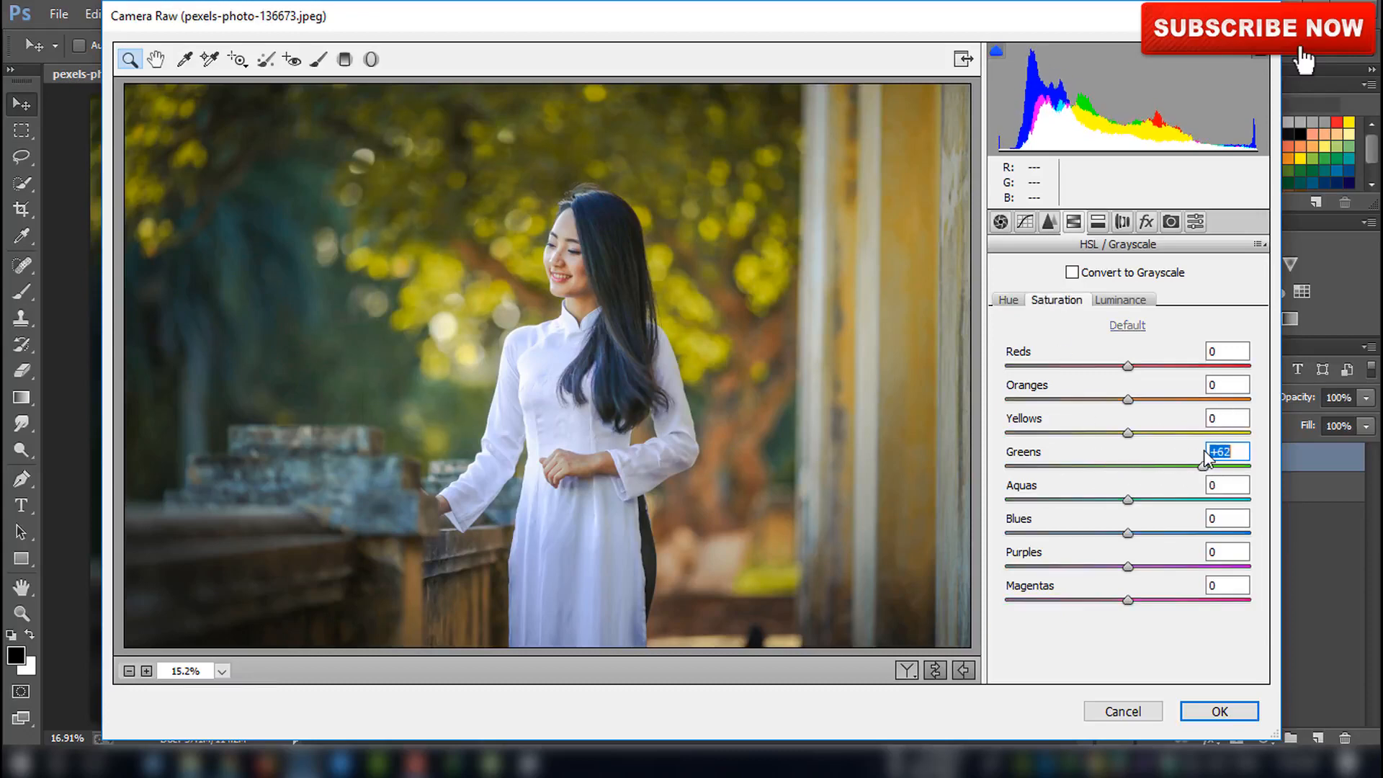
left_click_drag(1128, 433, 1161, 431)
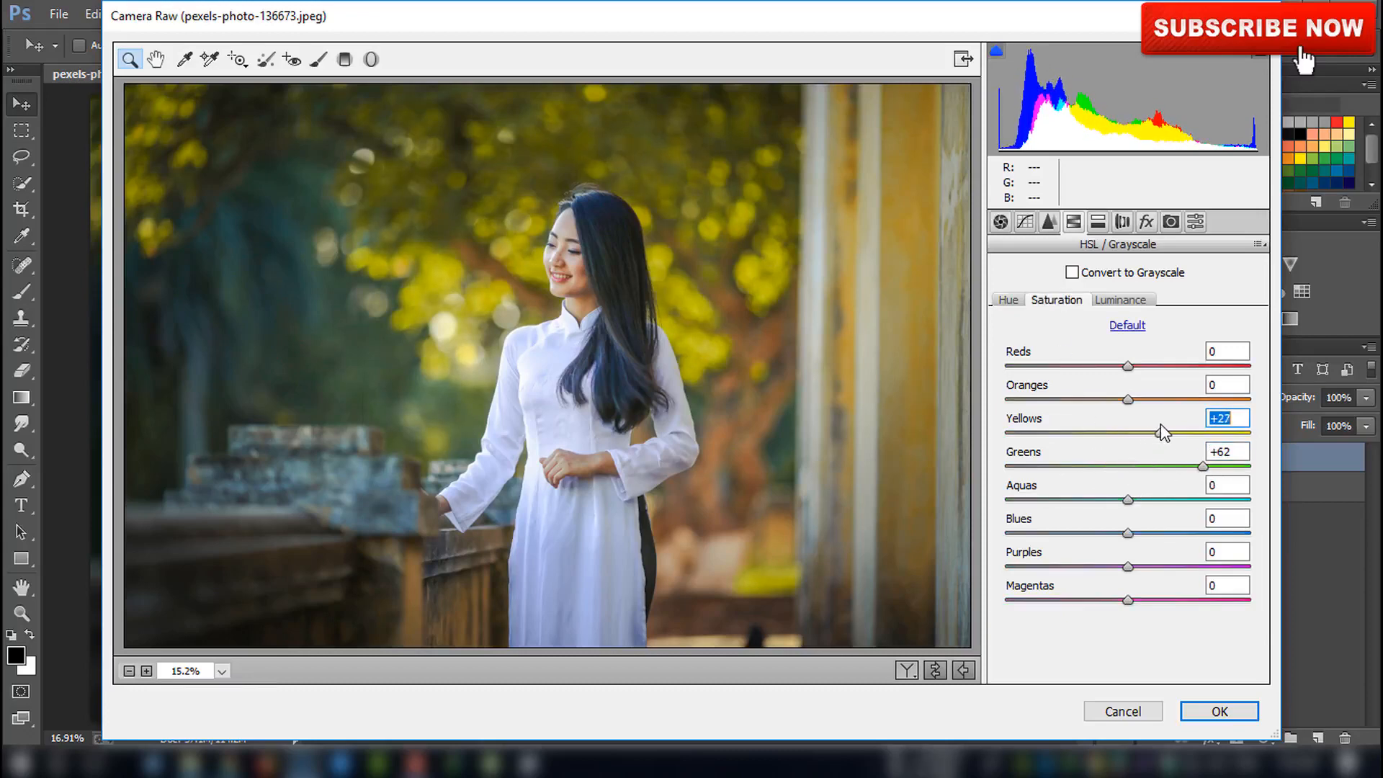
left_click(1215, 711)
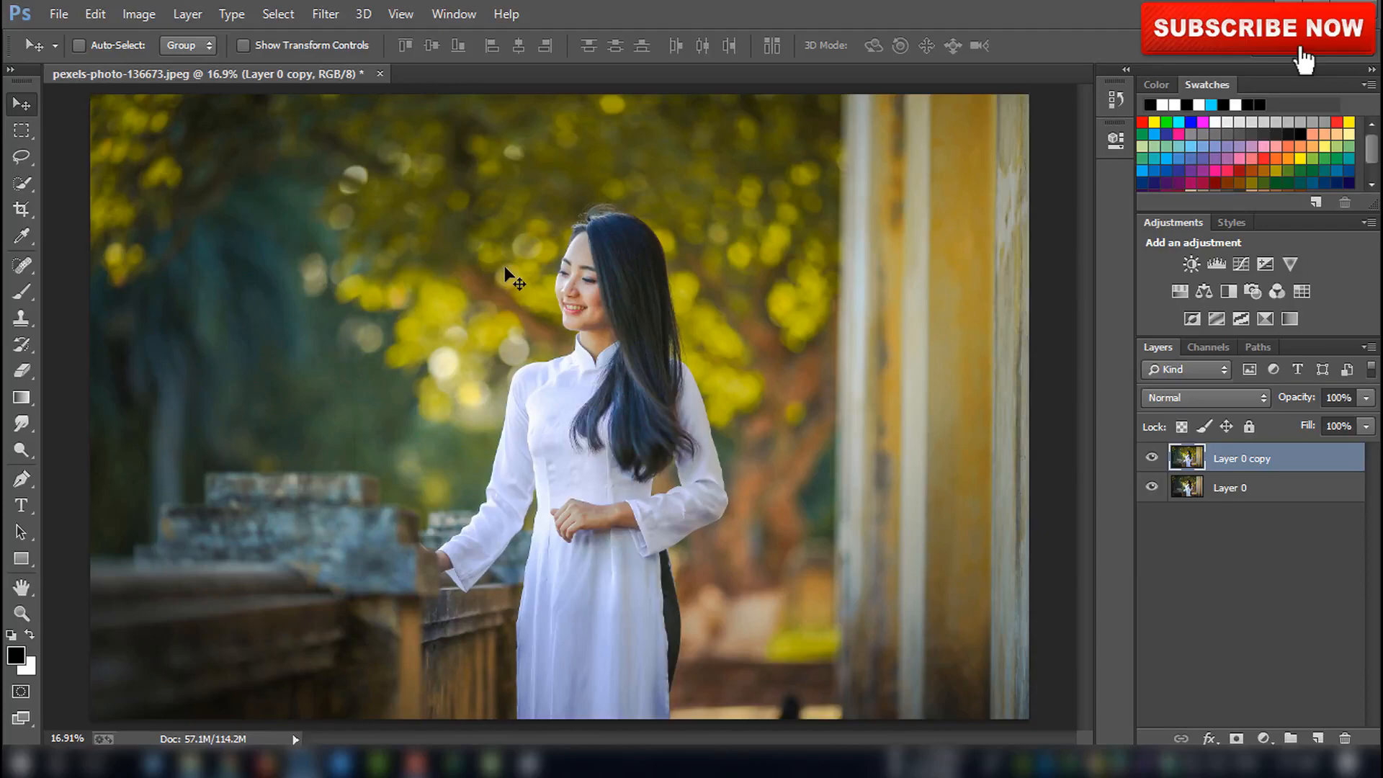
Zoom in on the woman and remove a small blemish on her neck with the Spot Healing Brush at size 15
key("ctrl+plus")
key("ctrl+plus")
key("ctrl+plus")
scroll(510, 263, "up", 4)
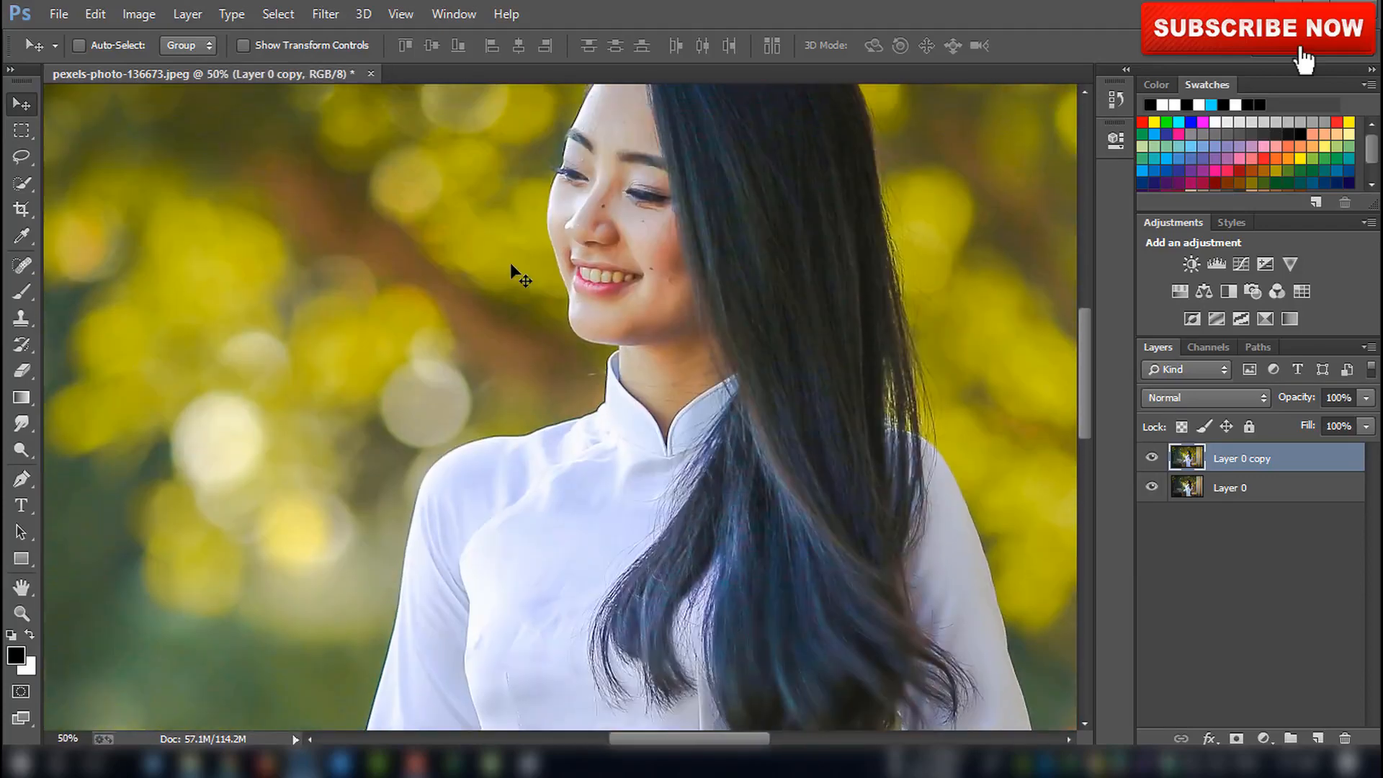
key("j")
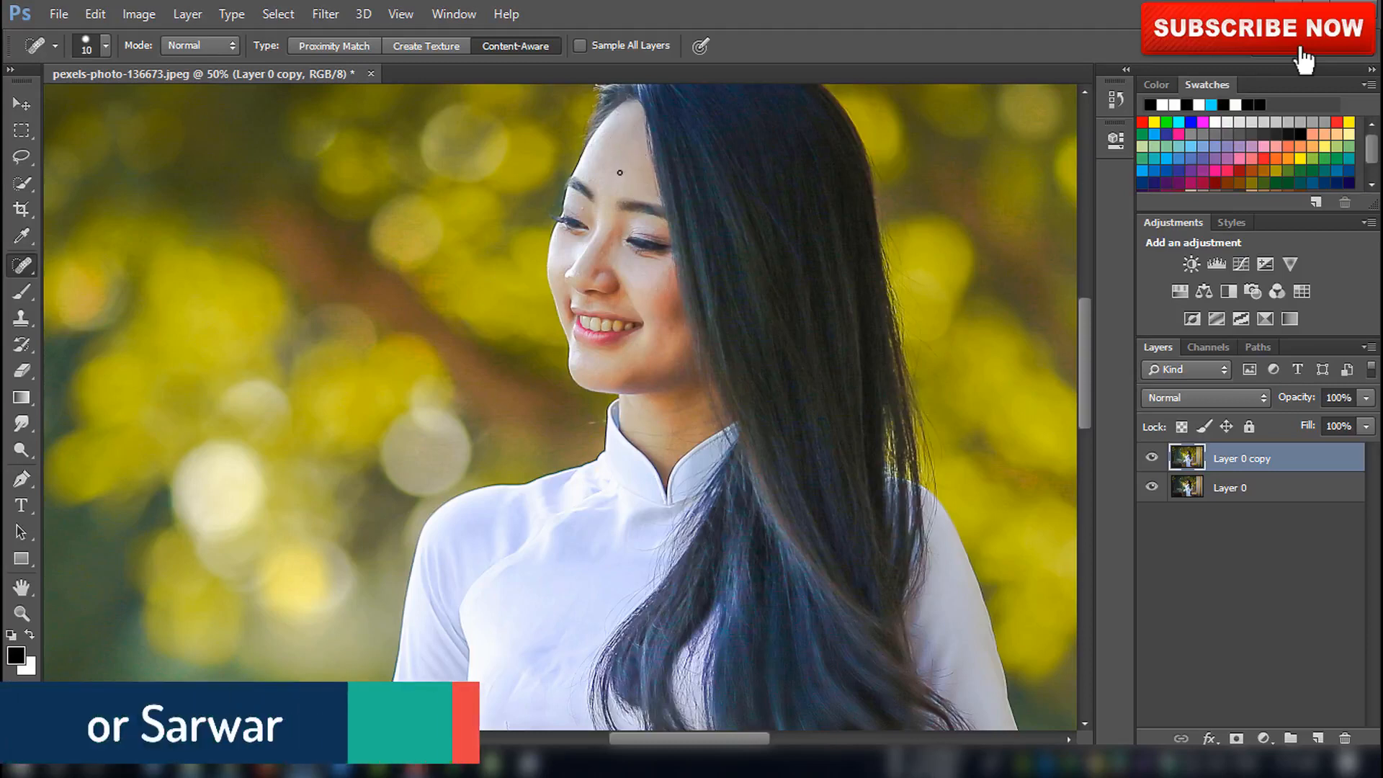
key("bracketright")
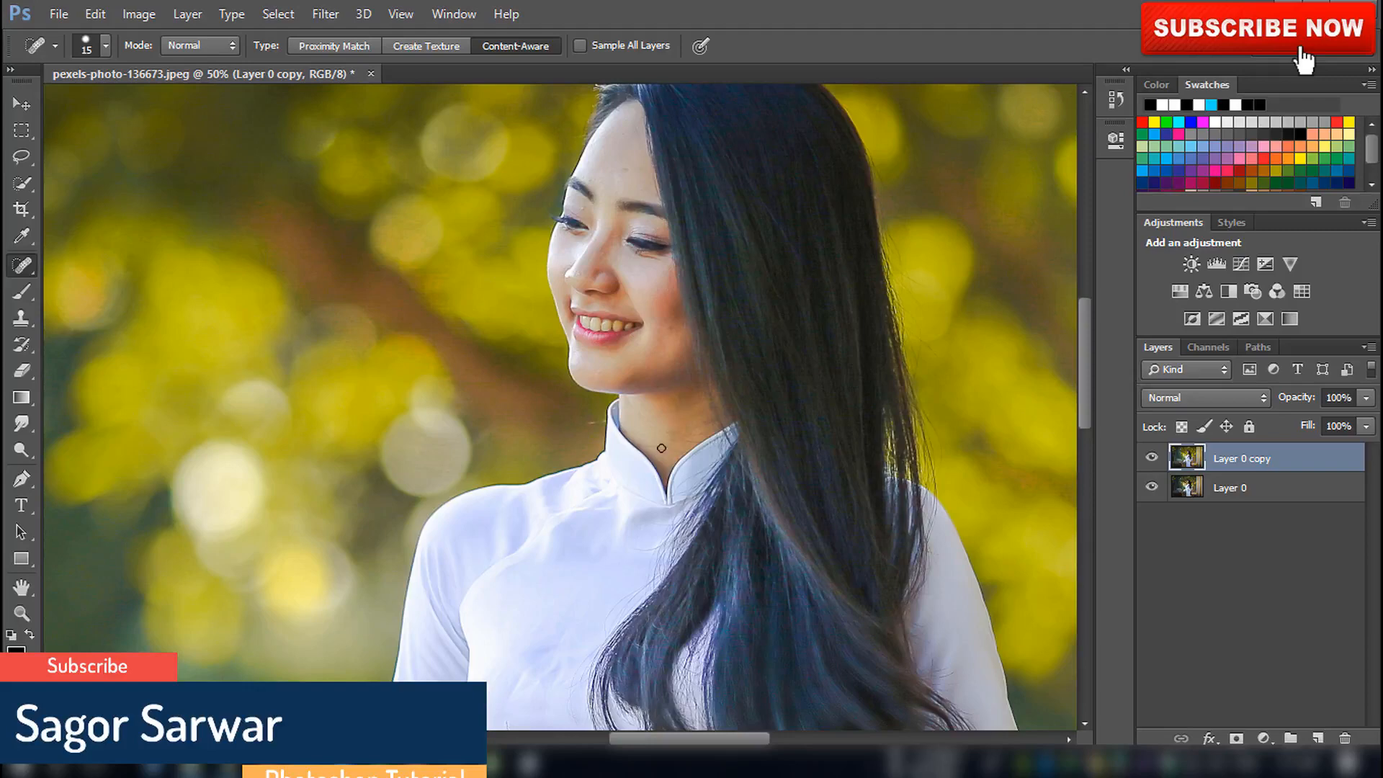
left_click_drag(662, 448, 669, 447)
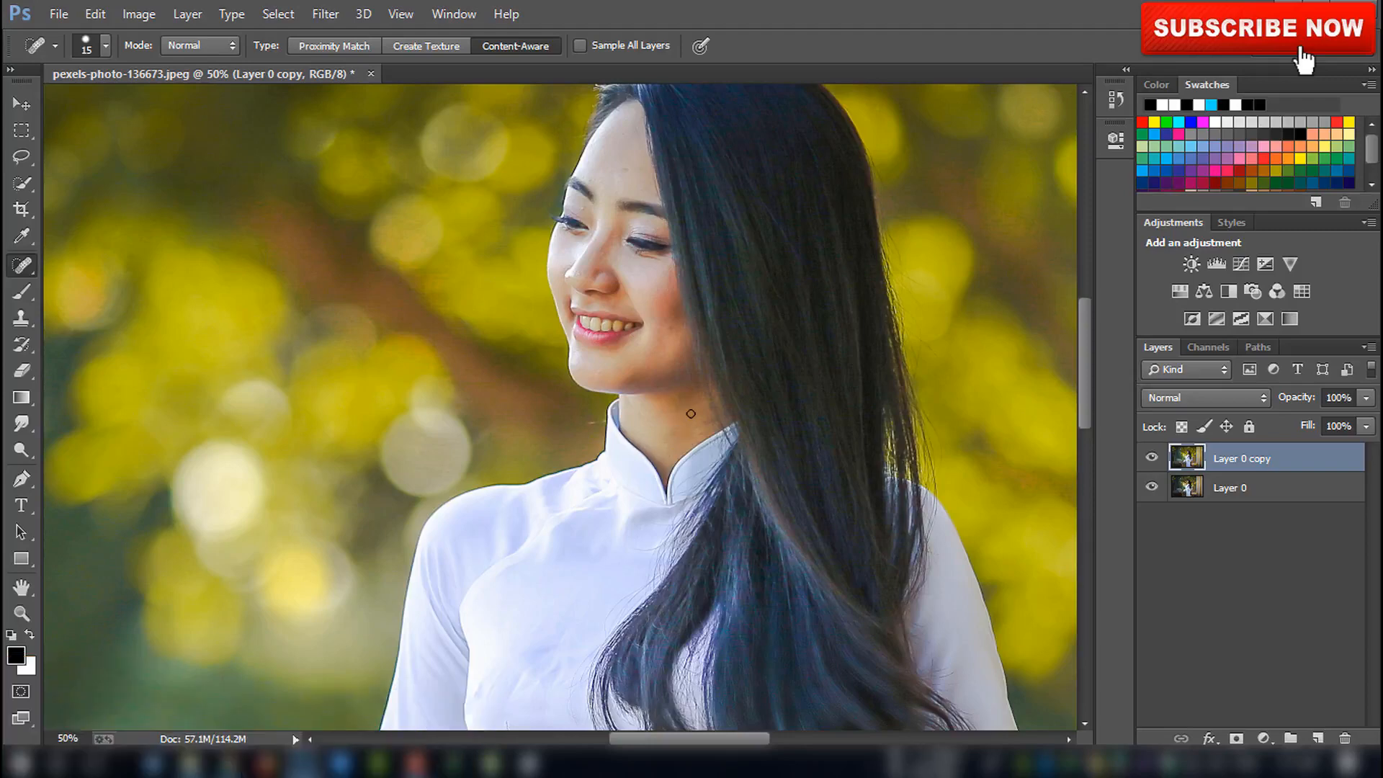
Fit the image on screen and duplicate the Layer 0 copy layer
key("ctrl+0")
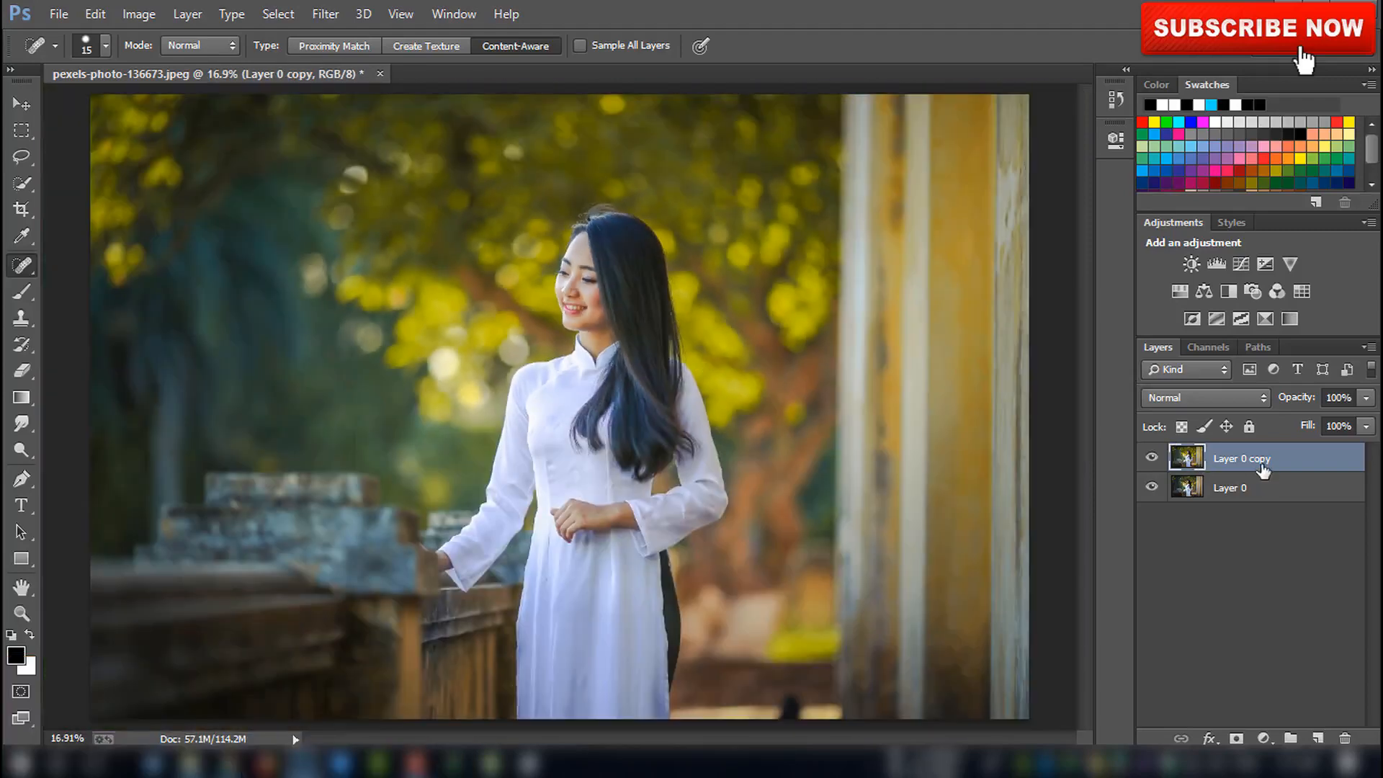
left_click_drag(1262, 469, 1317, 738)
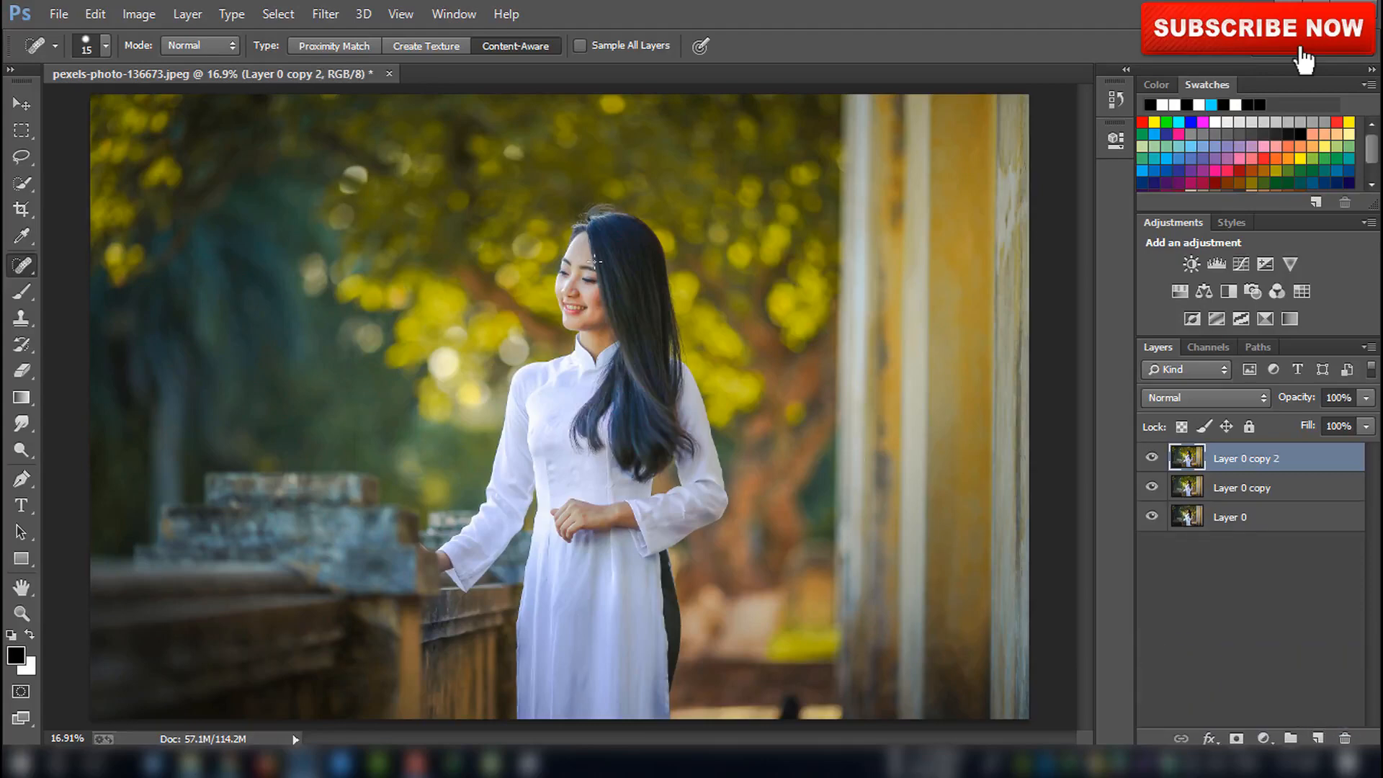
Open Camera Raw Filter on the new layer and set Temperature +11, Tint +15 and Vibrance +12
left_click(326, 14)
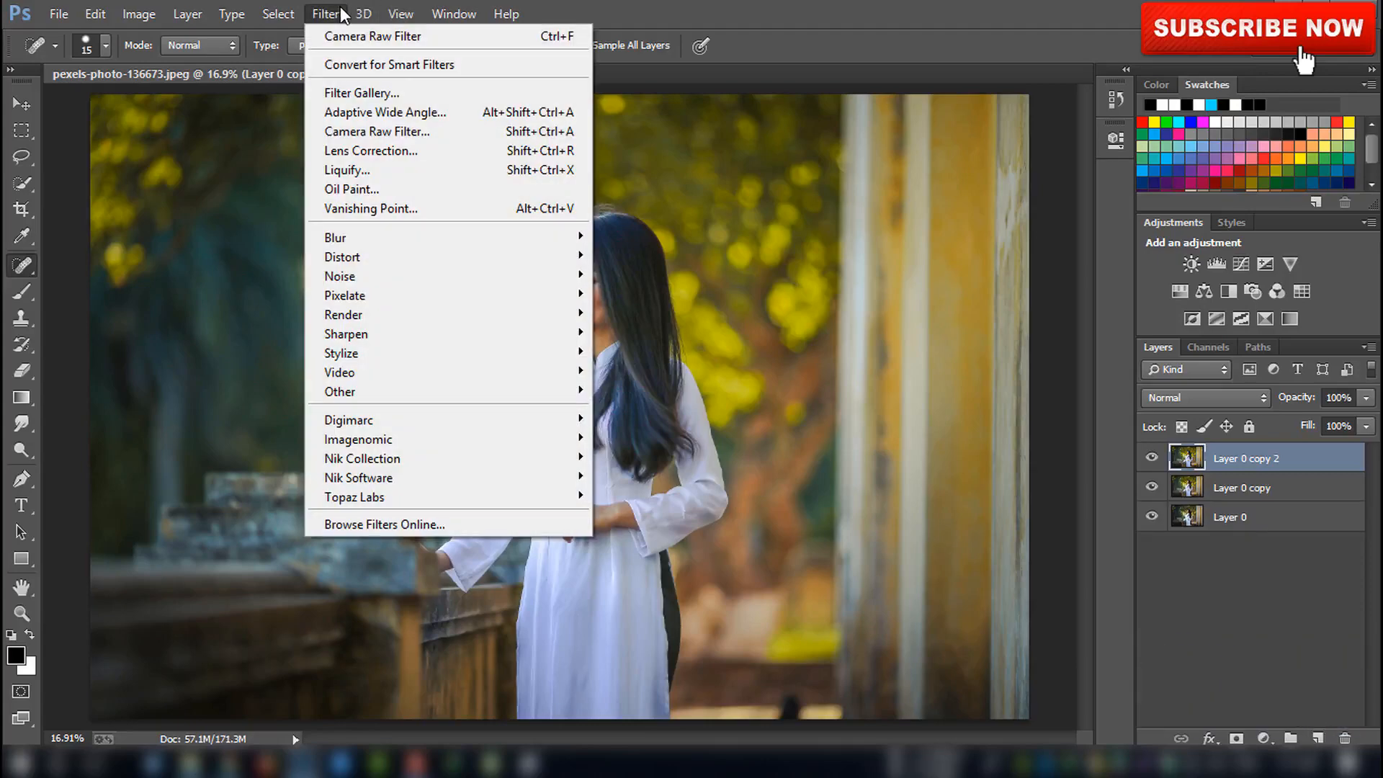
left_click(362, 132)
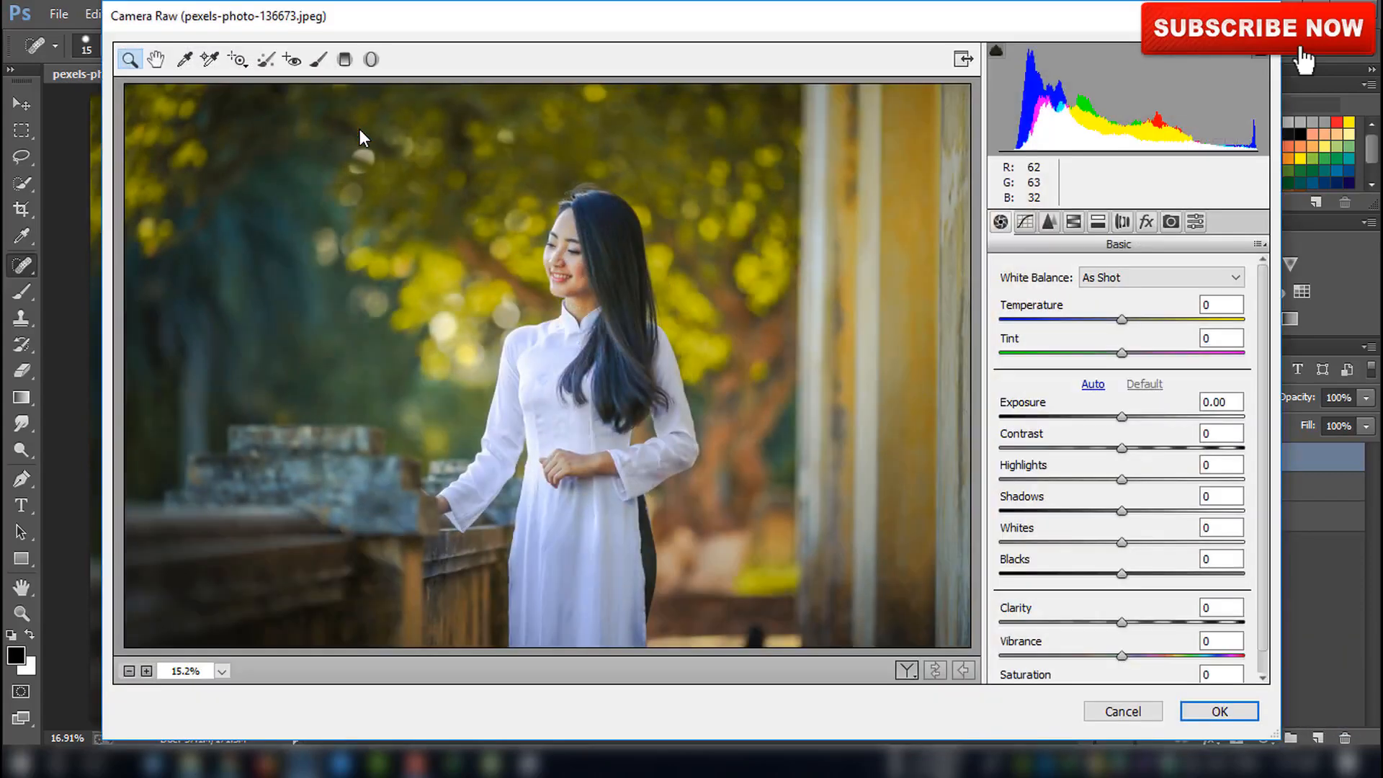
left_click_drag(1121, 319, 1139, 349)
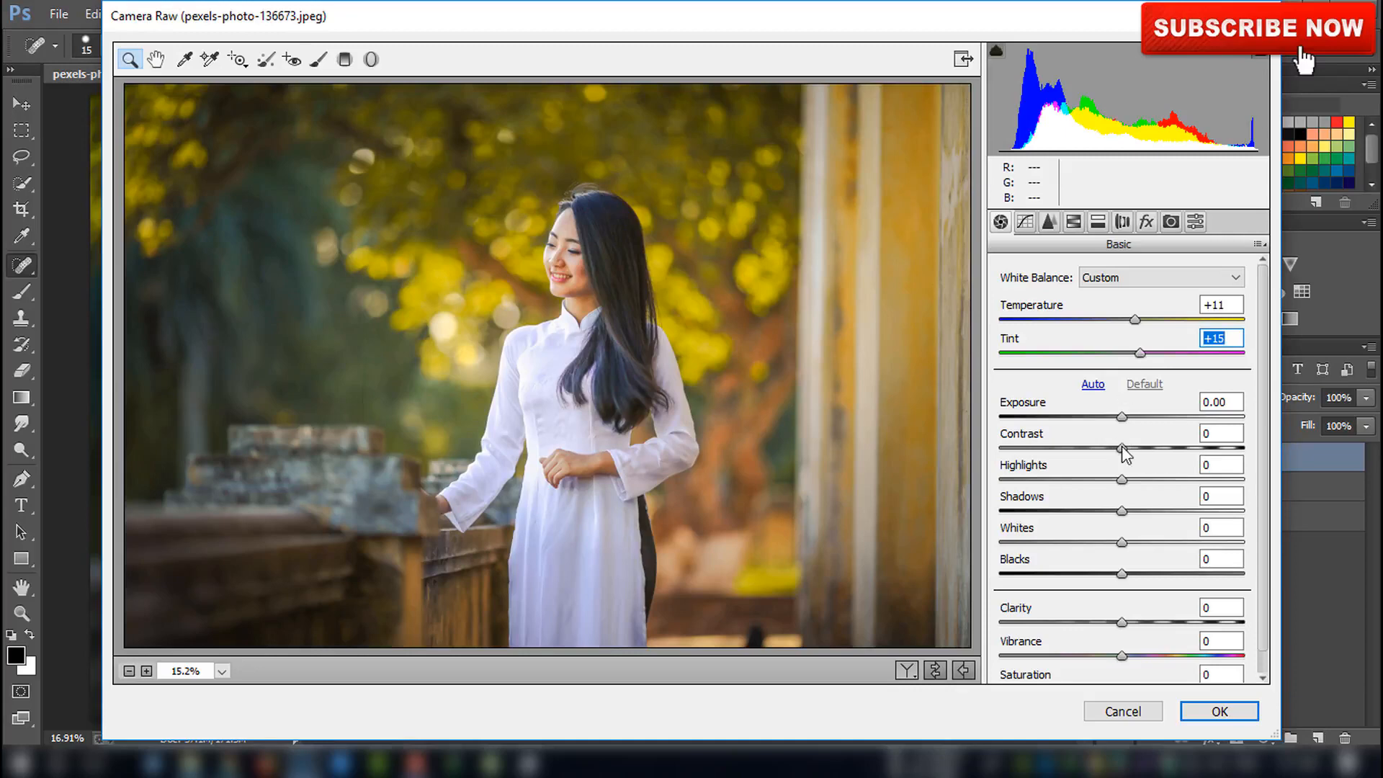
left_click_drag(1122, 656, 1138, 651)
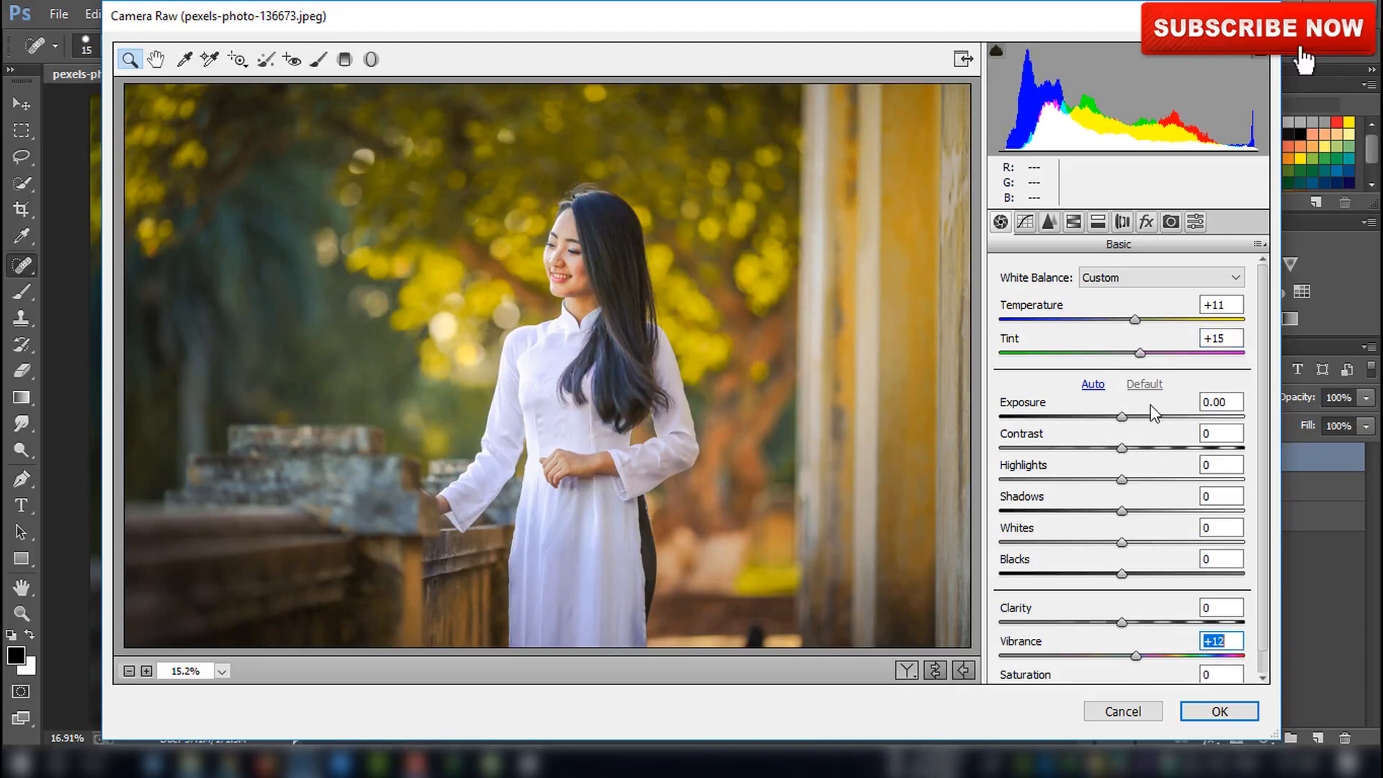
Set noise reduction Luminance to 22 in the Detail settings
left_click(1050, 223)
left_click_drag(1039, 472, 1057, 460)
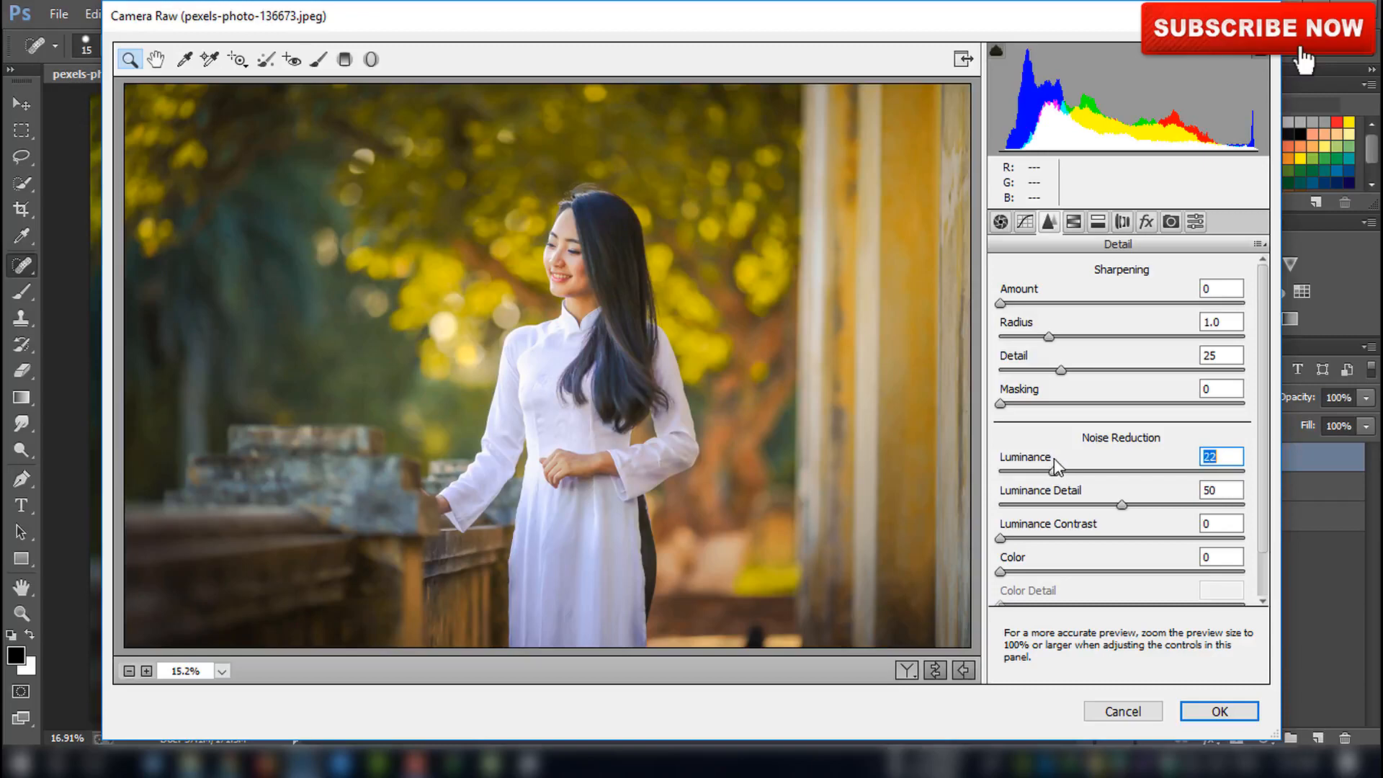
Set HSL hue for Yellows to +6, Greens to +27 and Aquas to -24
left_click(1074, 222)
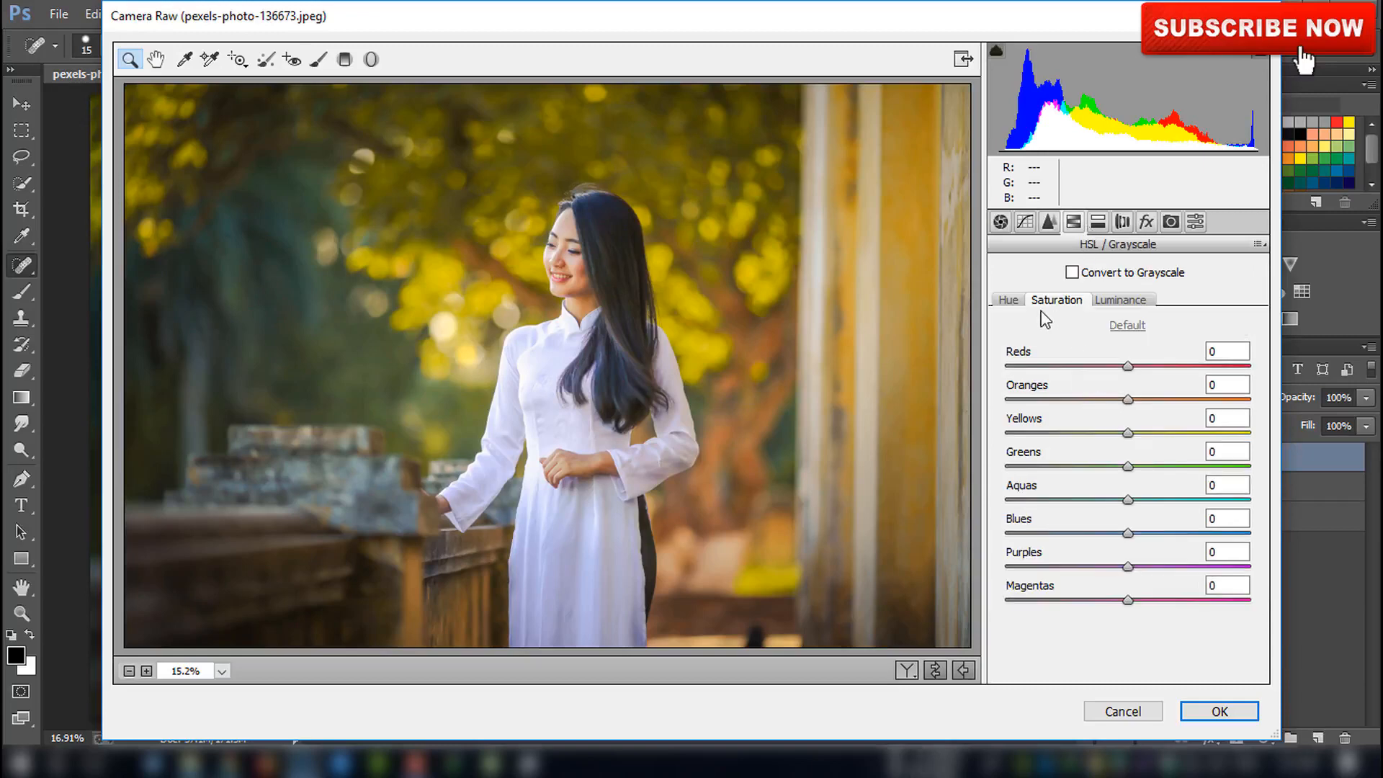
left_click(1009, 300)
left_click_drag(1128, 435, 1100, 499)
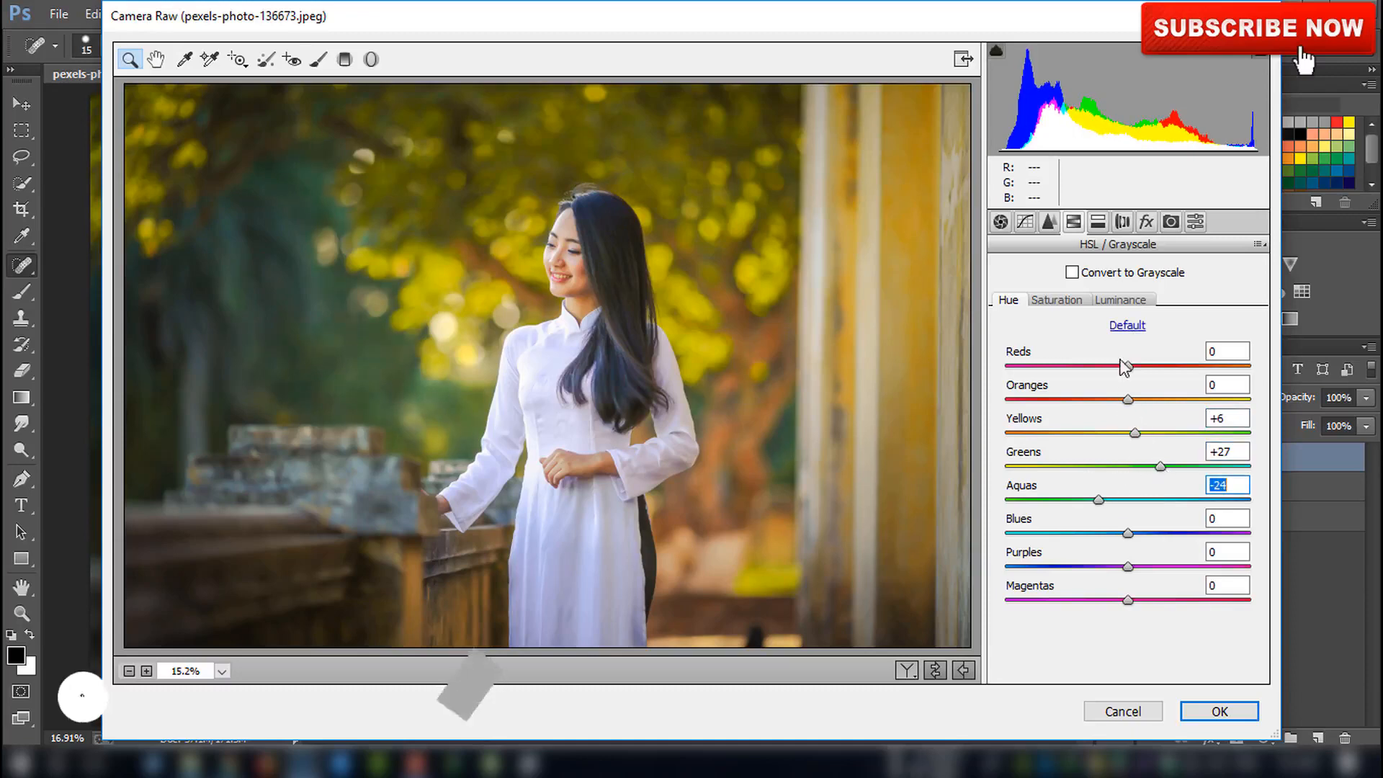
Add a slight negative post-crop vignette amount and apply the Camera Raw Filter
left_click(1146, 221)
left_click_drag(1125, 483, 1120, 483)
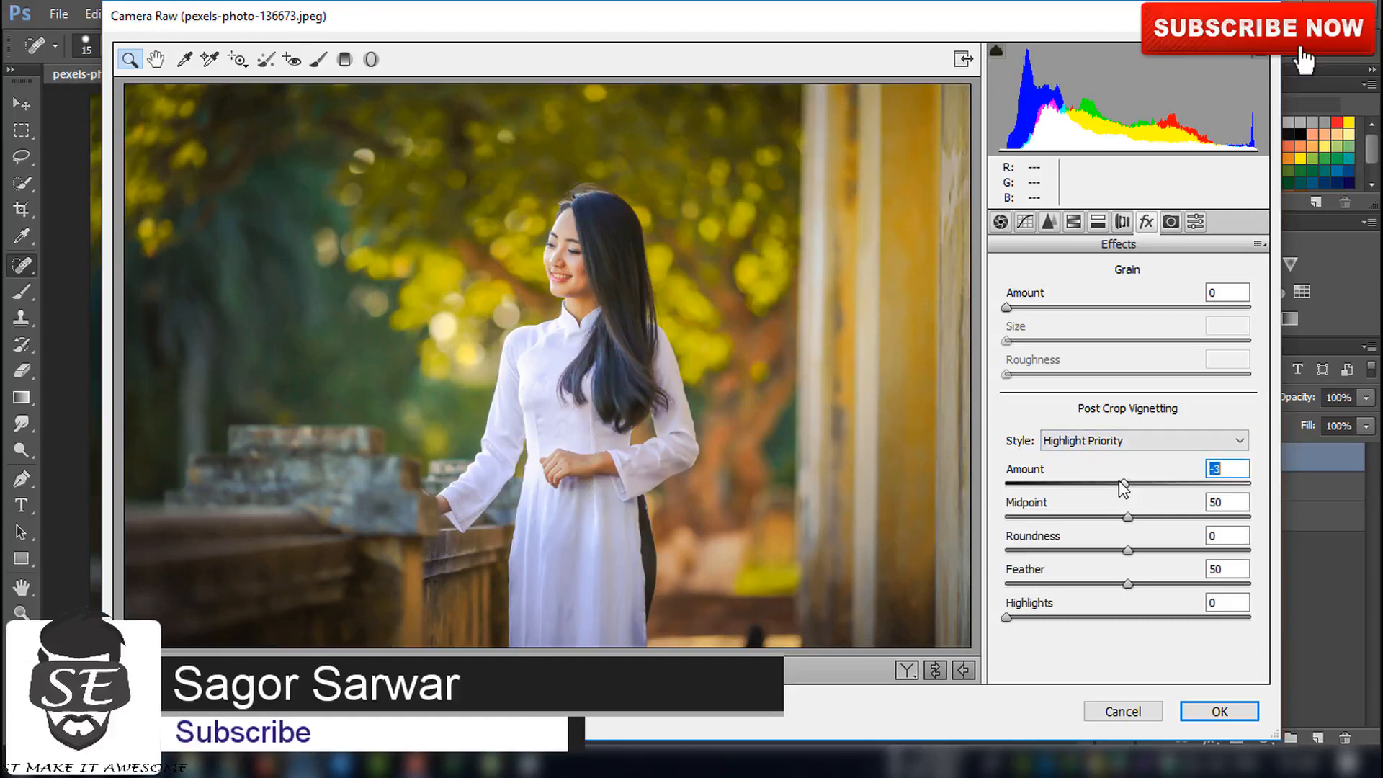
left_click(1195, 710)
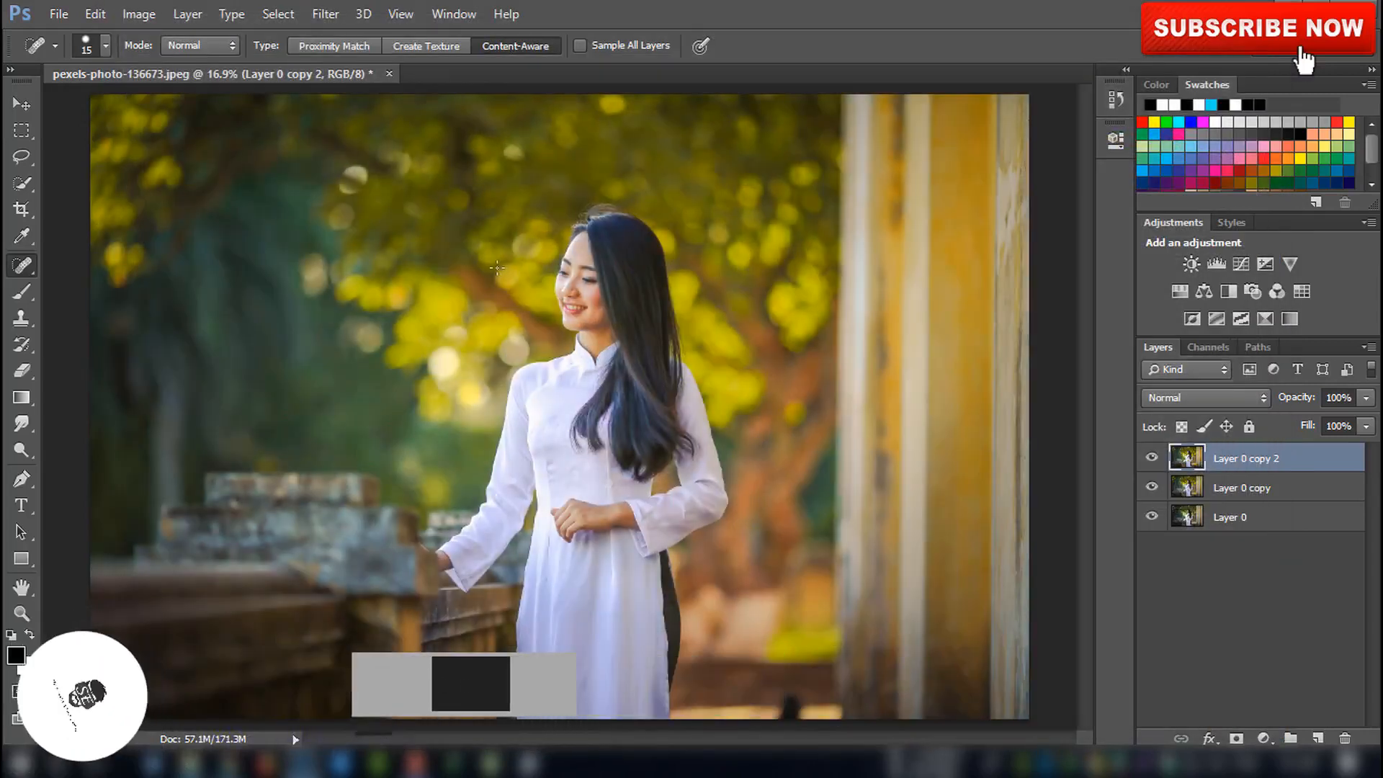
Open Color Efex Pro 4 and apply the Foliage filter with Method 3 and Enhance Foliage at 57%
left_click(326, 14)
mouse_move(455, 462)
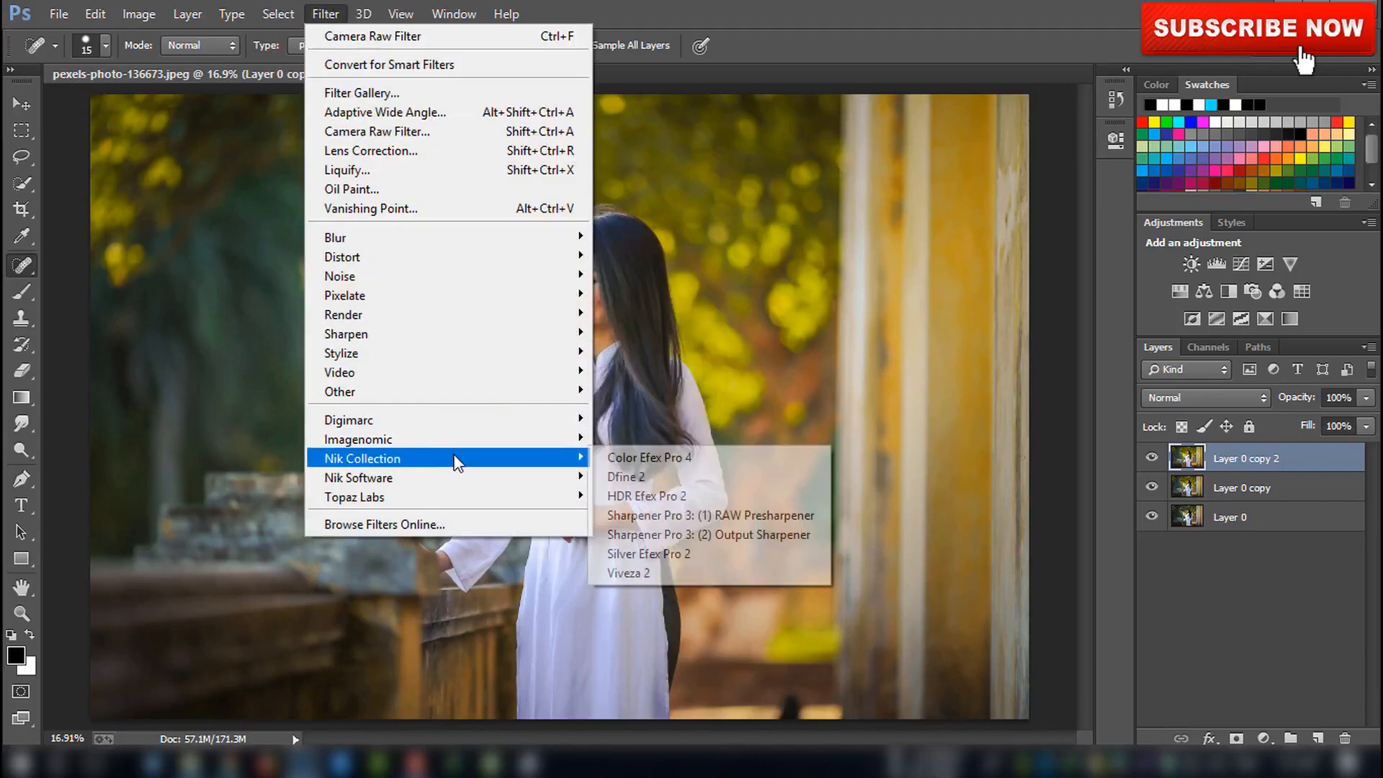
left_click(623, 455)
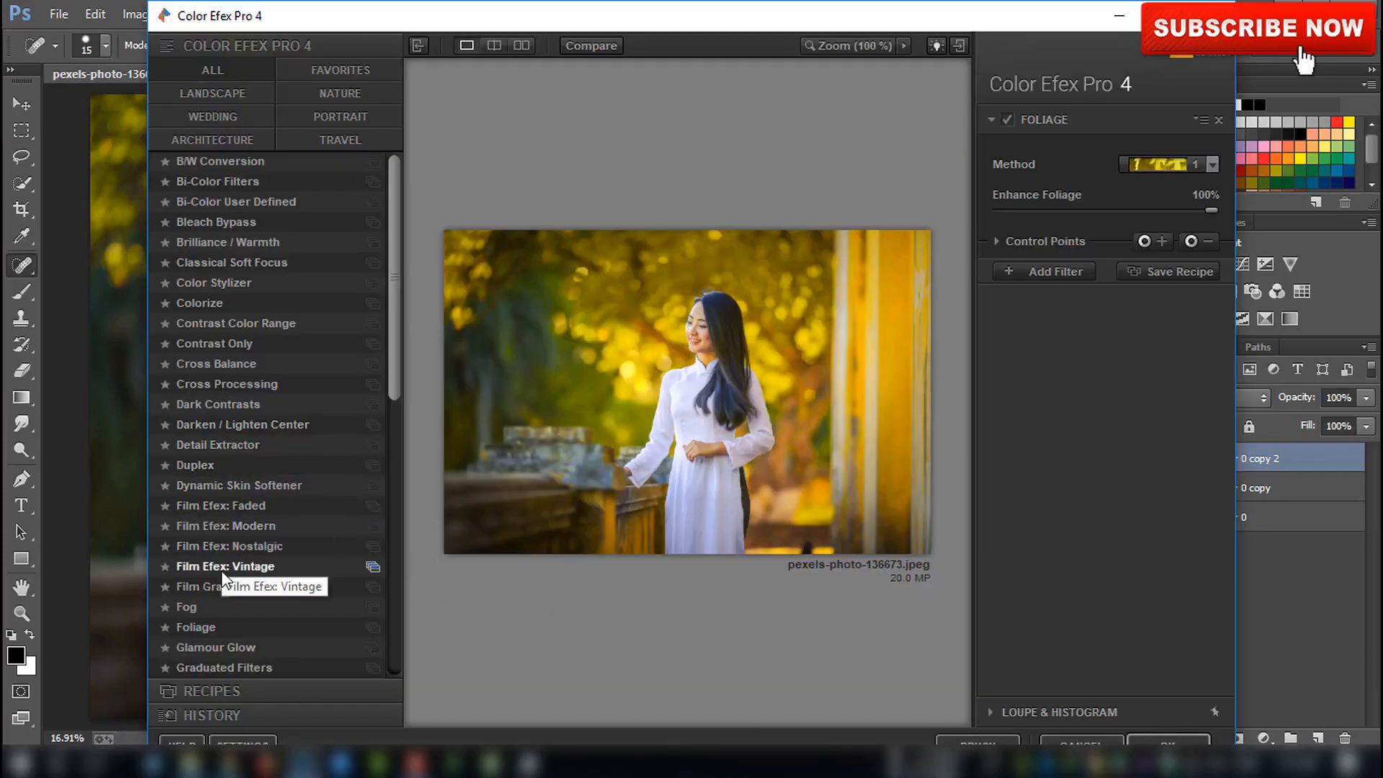
left_click_drag(394, 333, 398, 418)
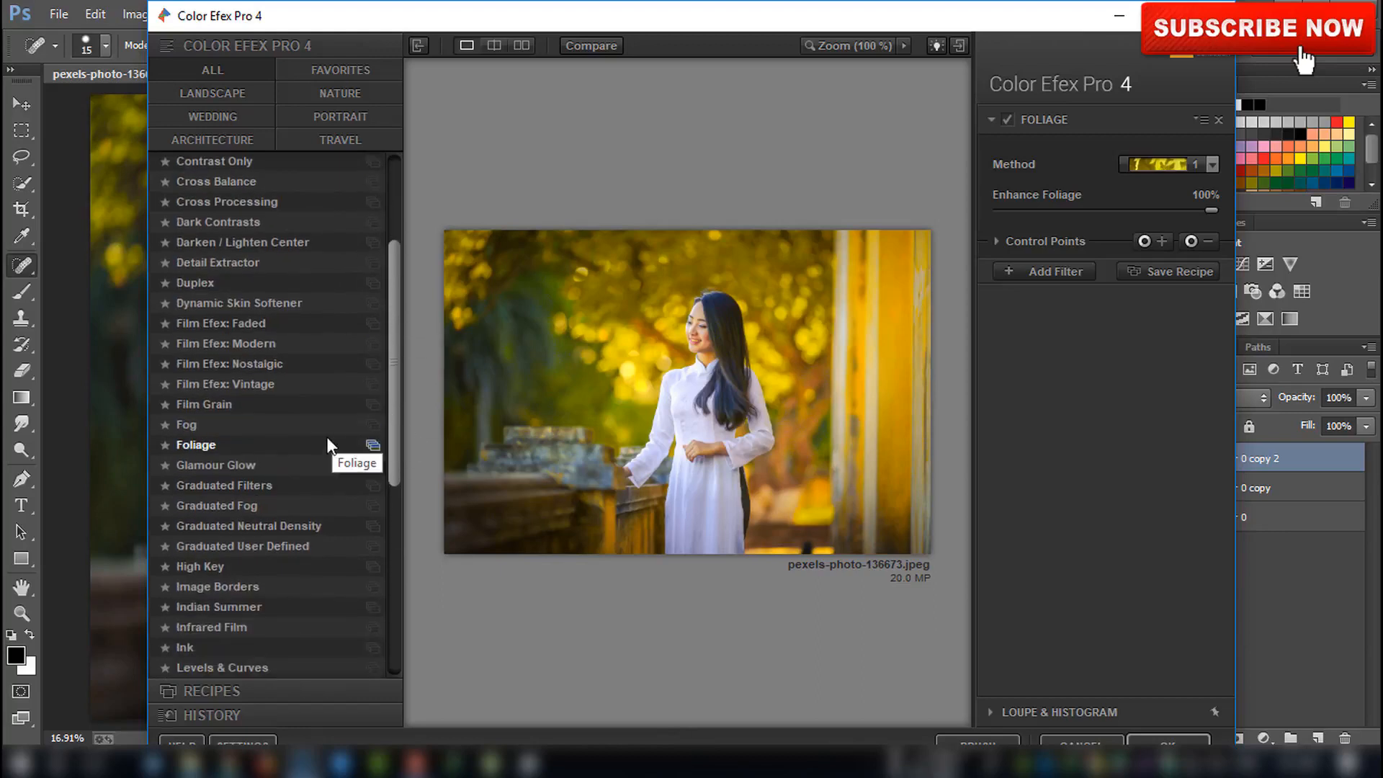
left_click(1152, 162)
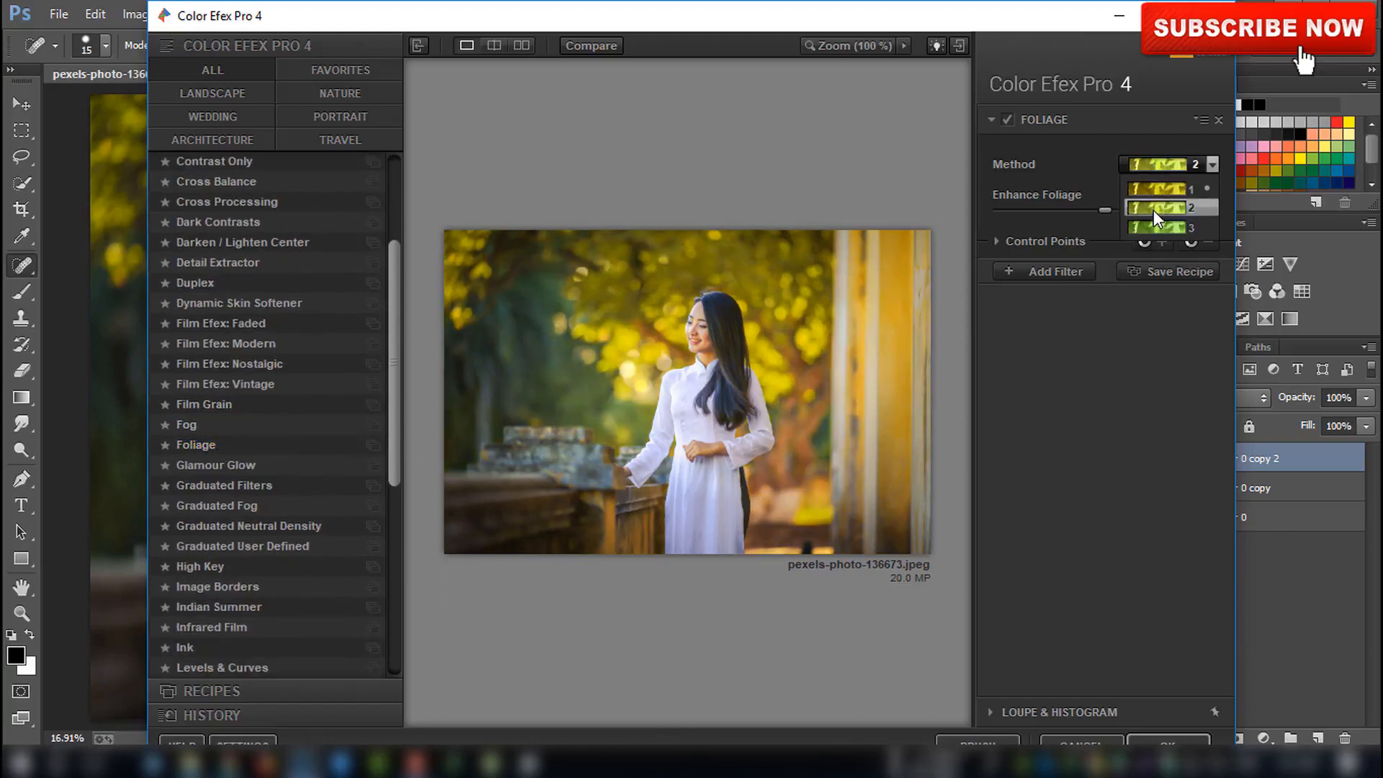
left_click(1153, 224)
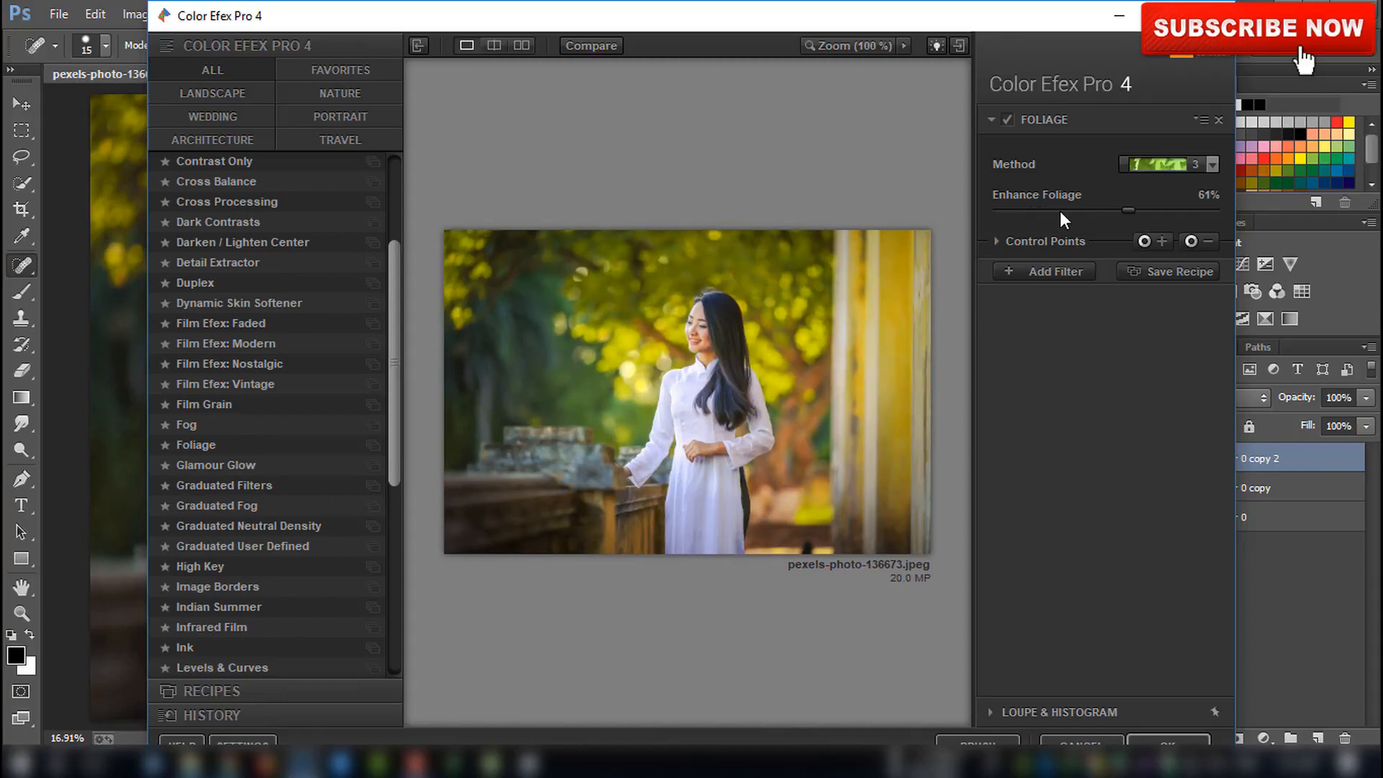
left_click_drag(1061, 209, 1069, 206)
Place control points on the woman's face and dress to limit the Foliage effect there
left_click(716, 335)
left_click_drag(767, 335, 718, 327)
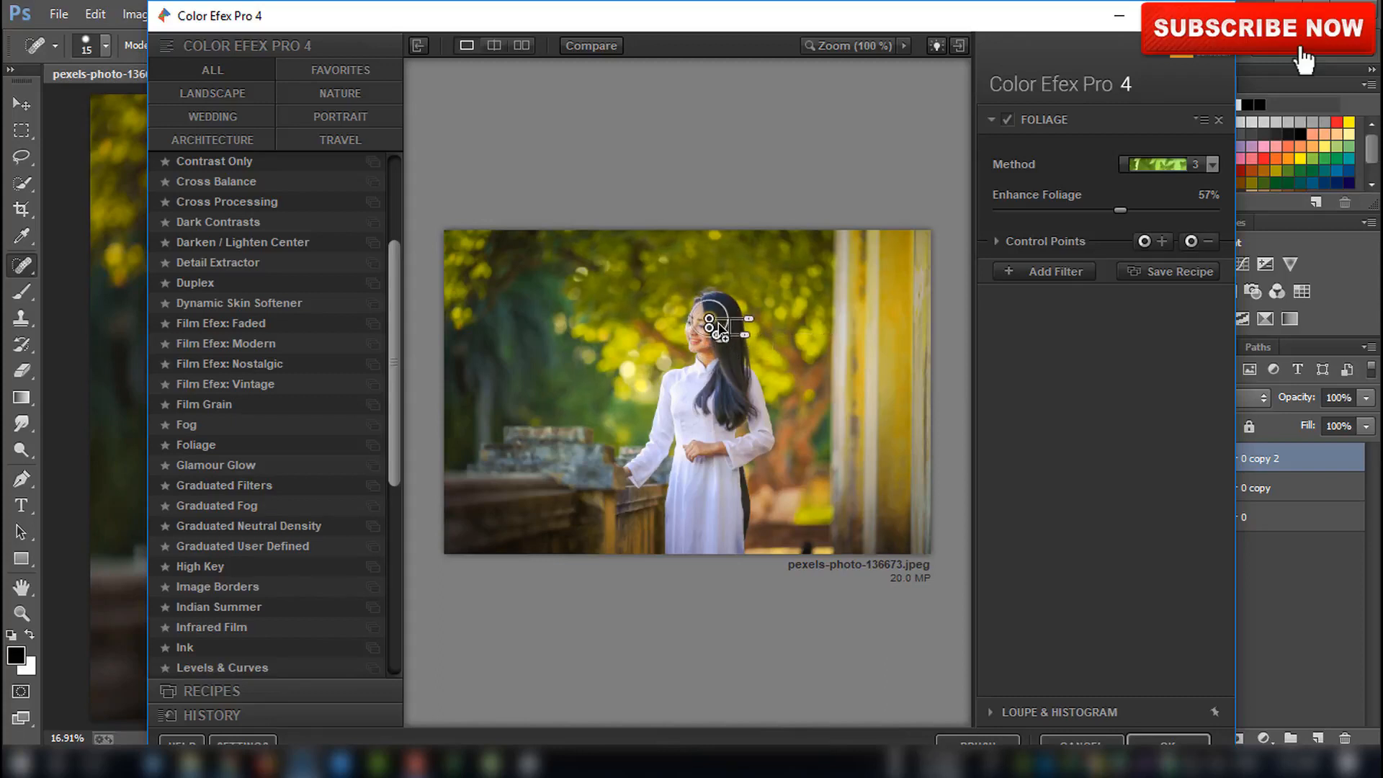
left_click(718, 349)
left_click(711, 347)
left_click(718, 396)
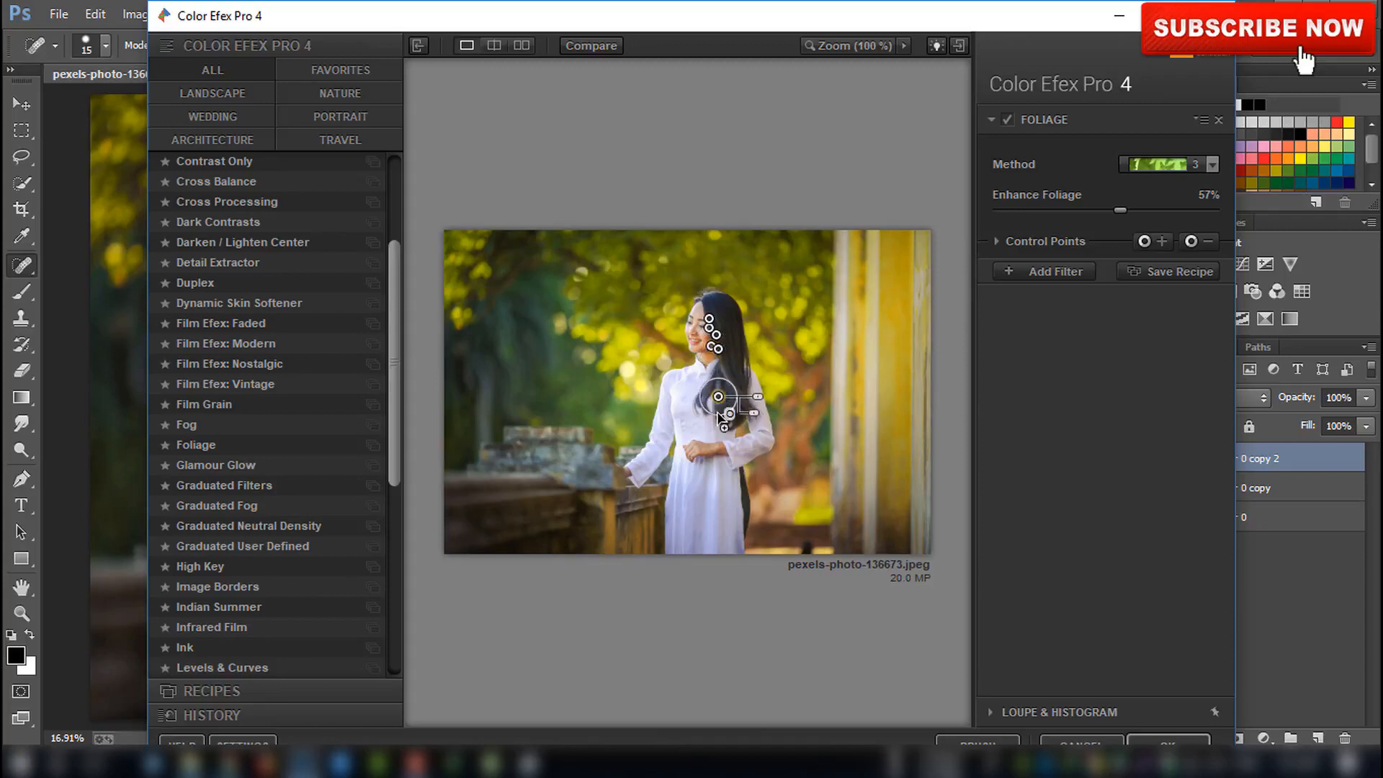
left_click(695, 450)
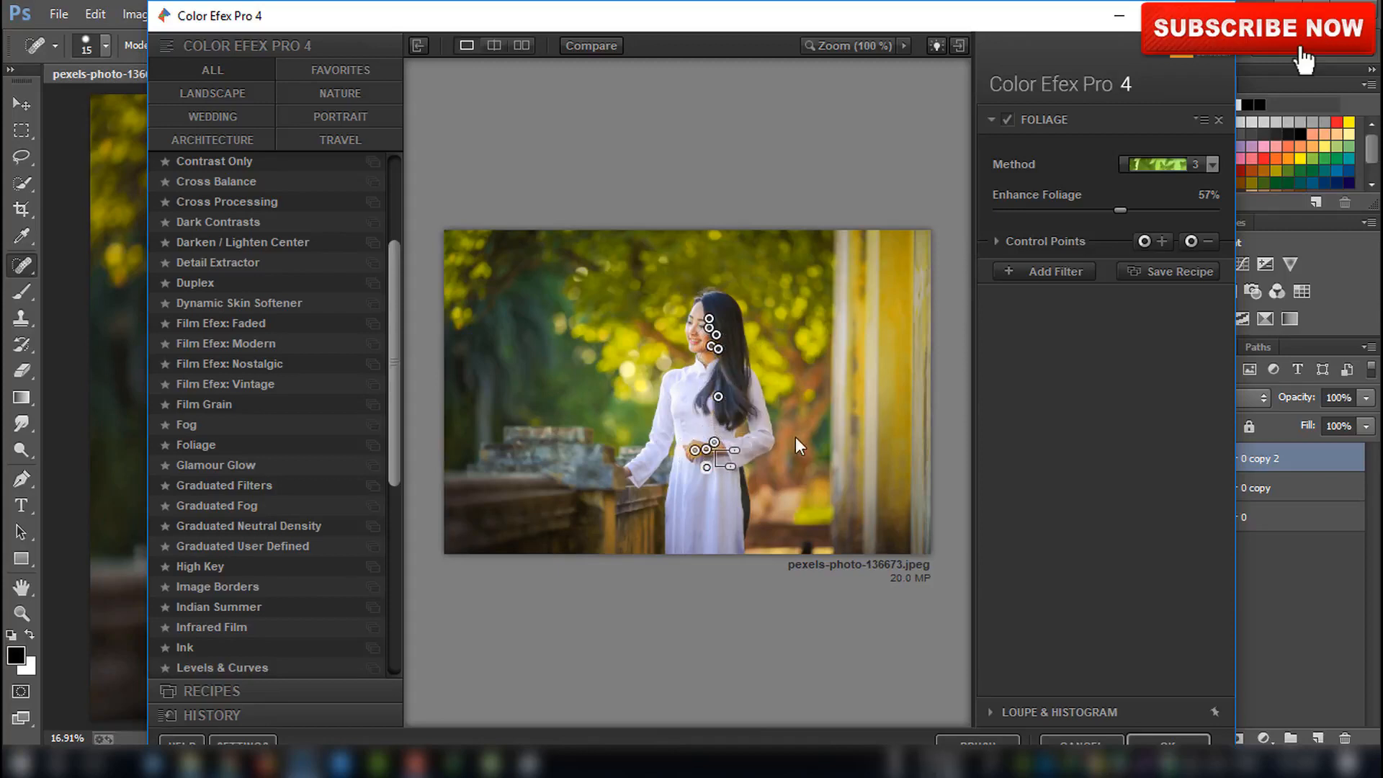
Add a Cross Processing filter with Method T04, Strength 52% and the Highlights slider lowered
left_click(1066, 272)
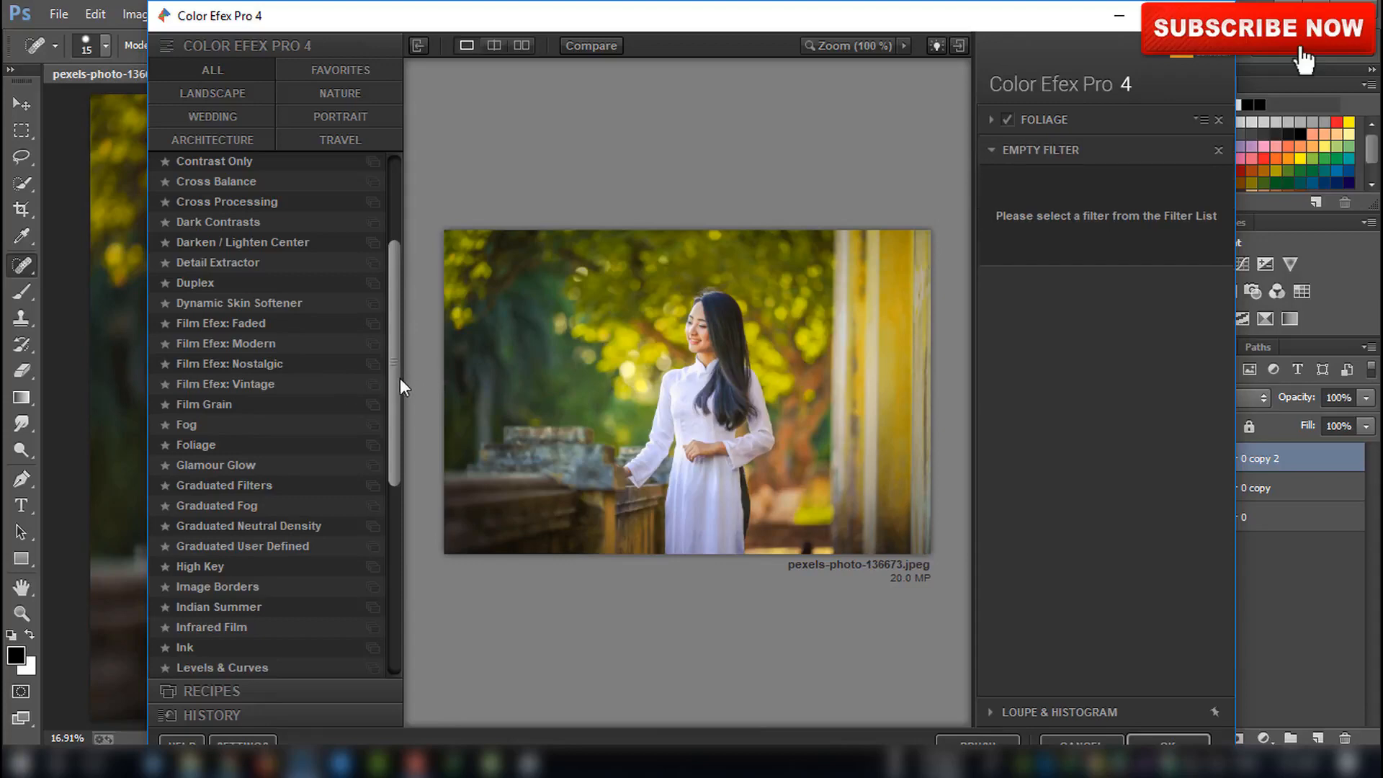
left_click_drag(399, 378, 402, 304)
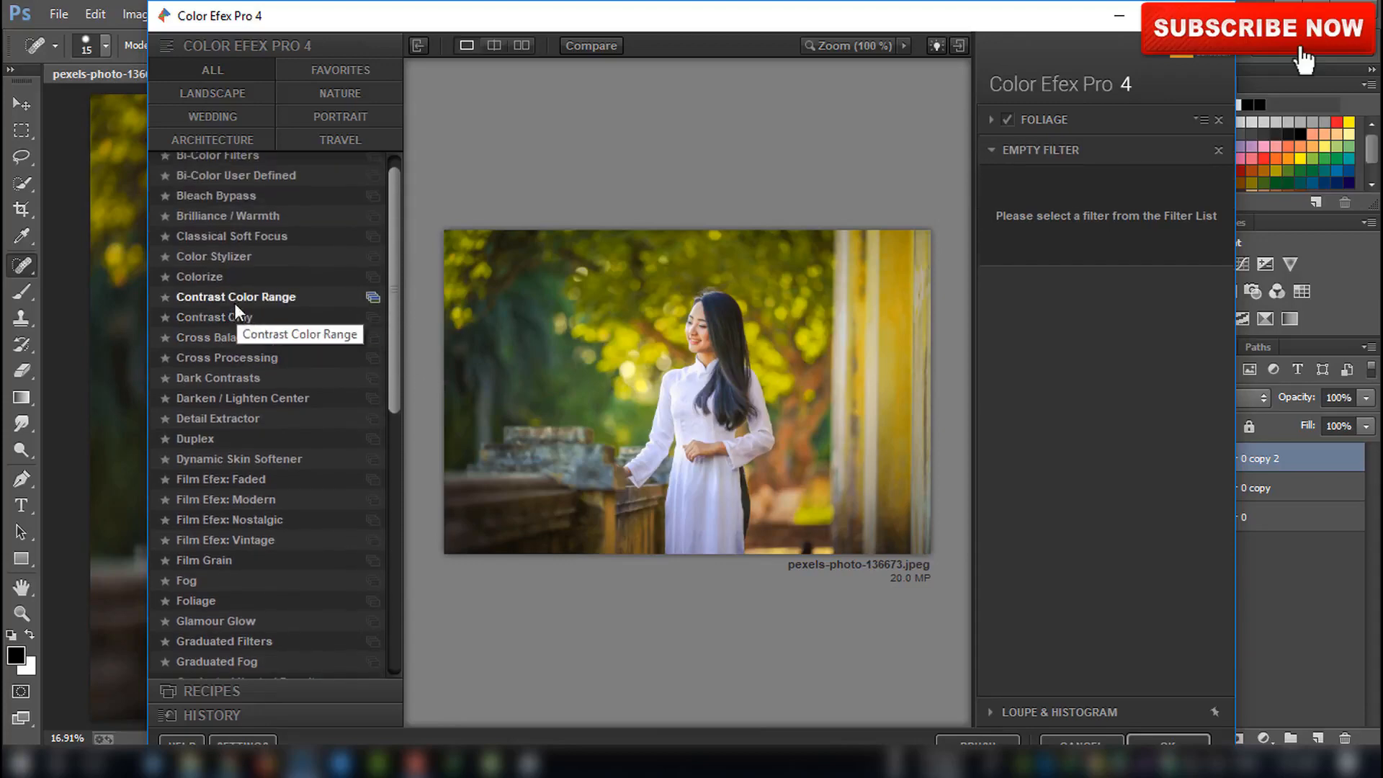
left_click(200, 361)
left_click(1134, 193)
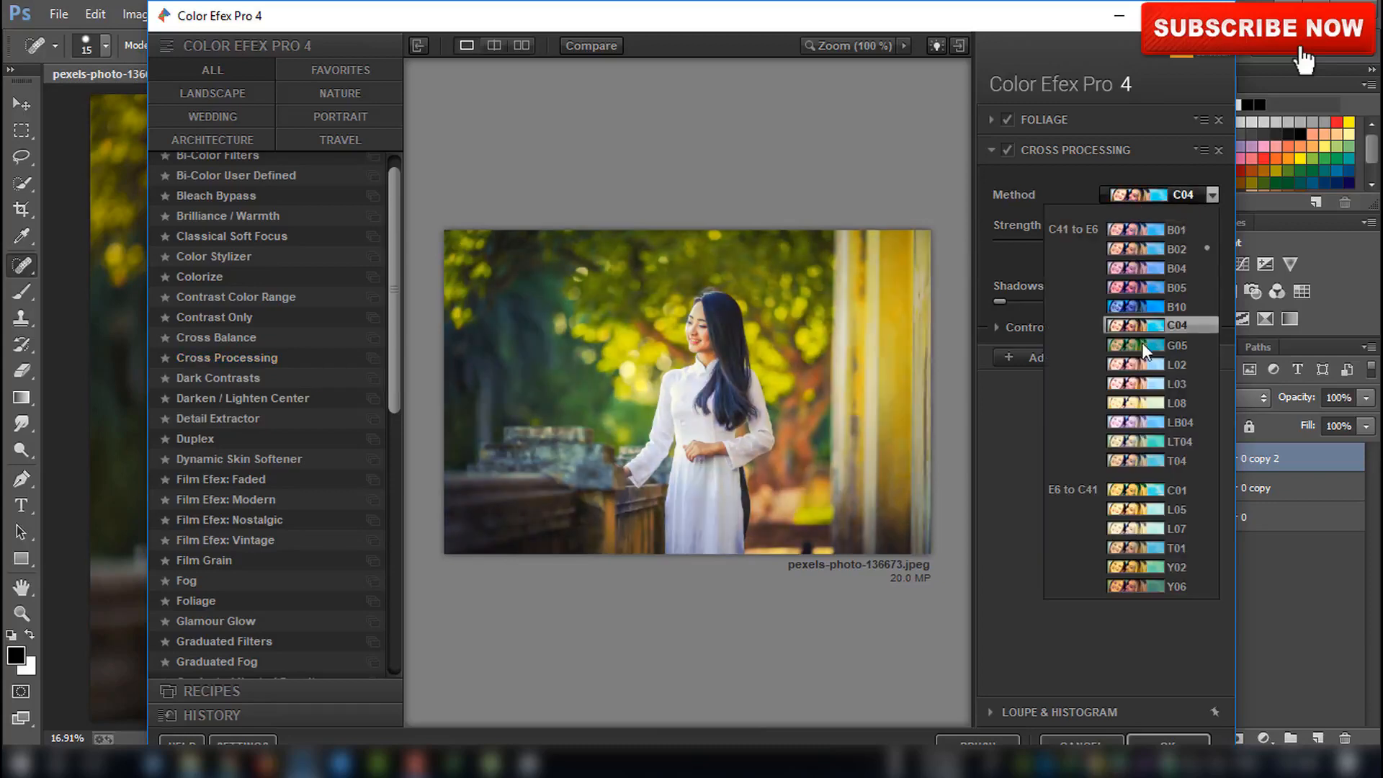
left_click(1155, 457)
left_click(1169, 200)
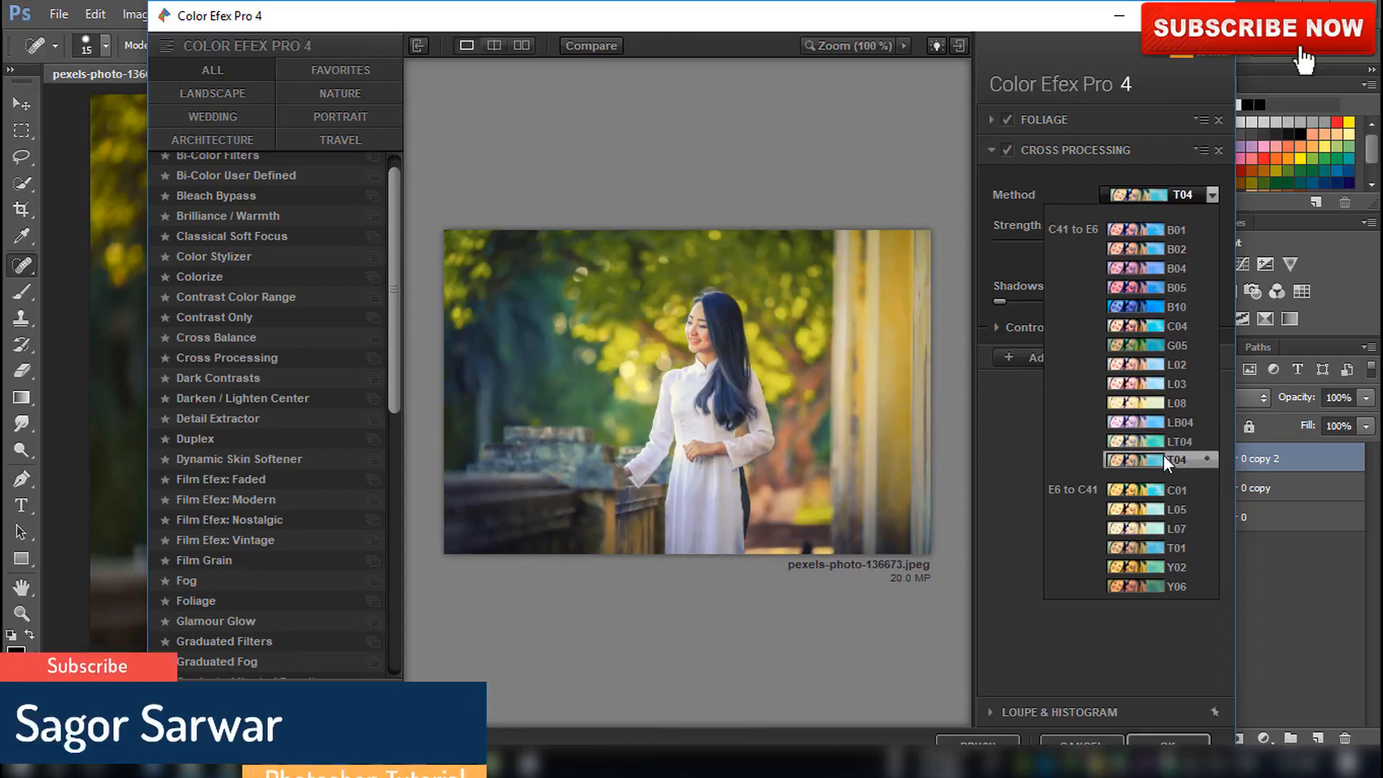
left_click(1164, 457)
left_click_drag(1070, 244, 1110, 237)
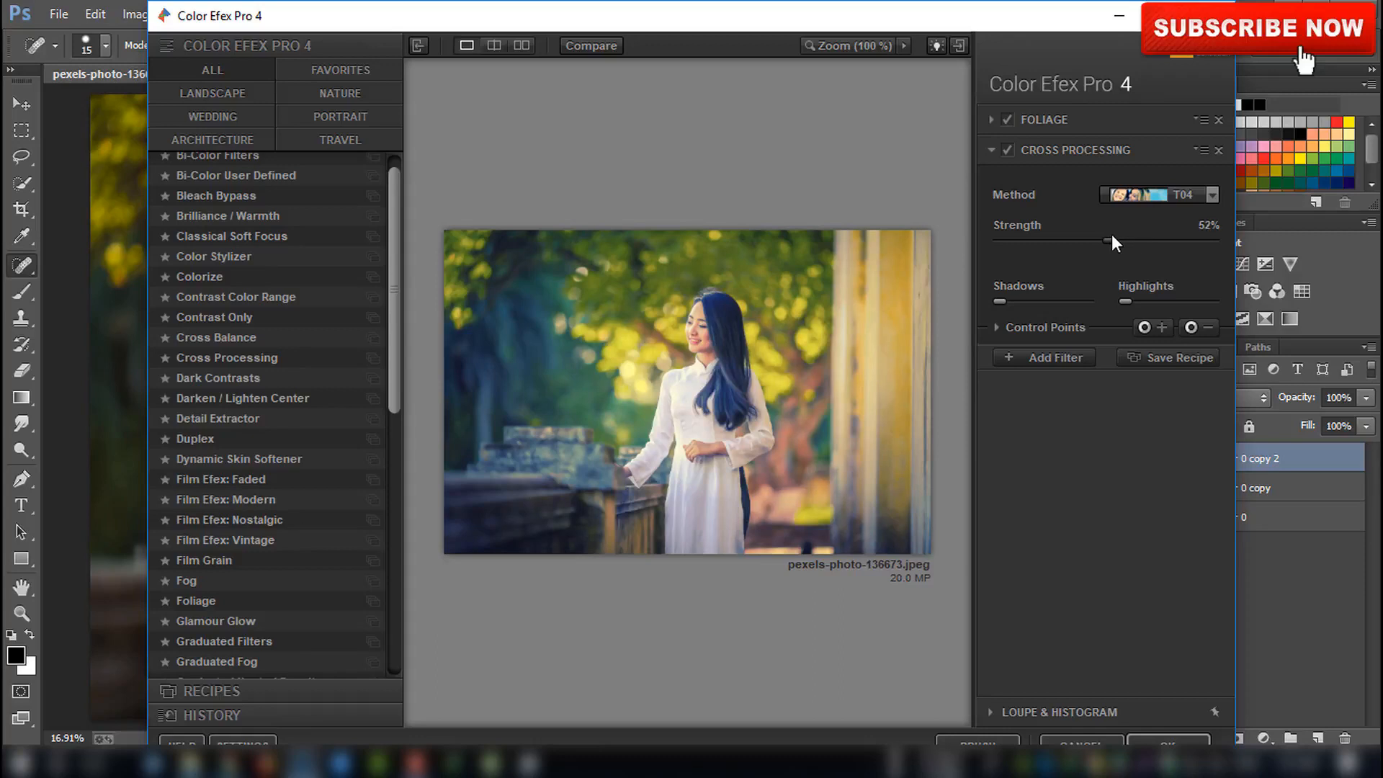
left_click_drag(1125, 301, 1014, 296)
Place control points on the woman's face and dress to limit the Cross Processing effect, and apply the filters
left_click(714, 333)
mouse_move(756, 342)
left_click_drag(720, 338, 718, 452)
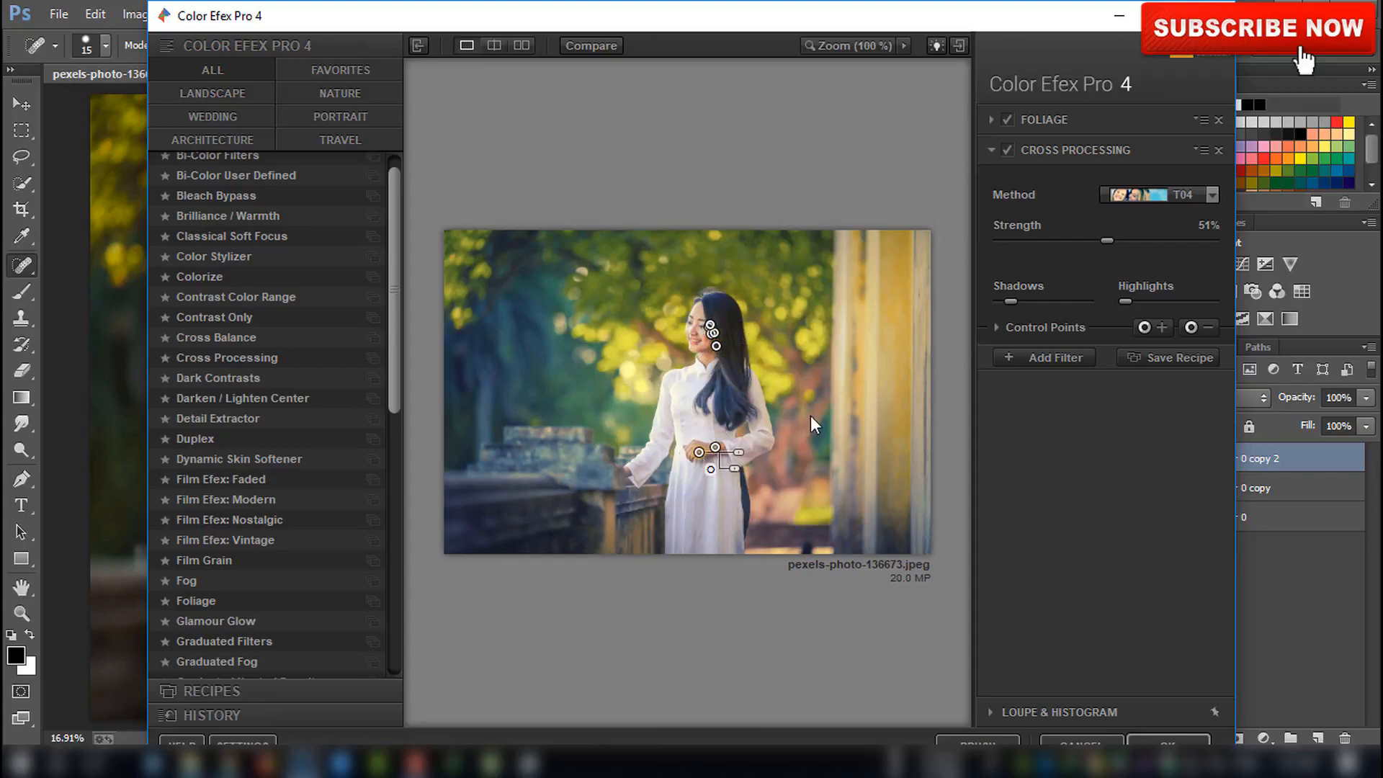
left_click(1184, 742)
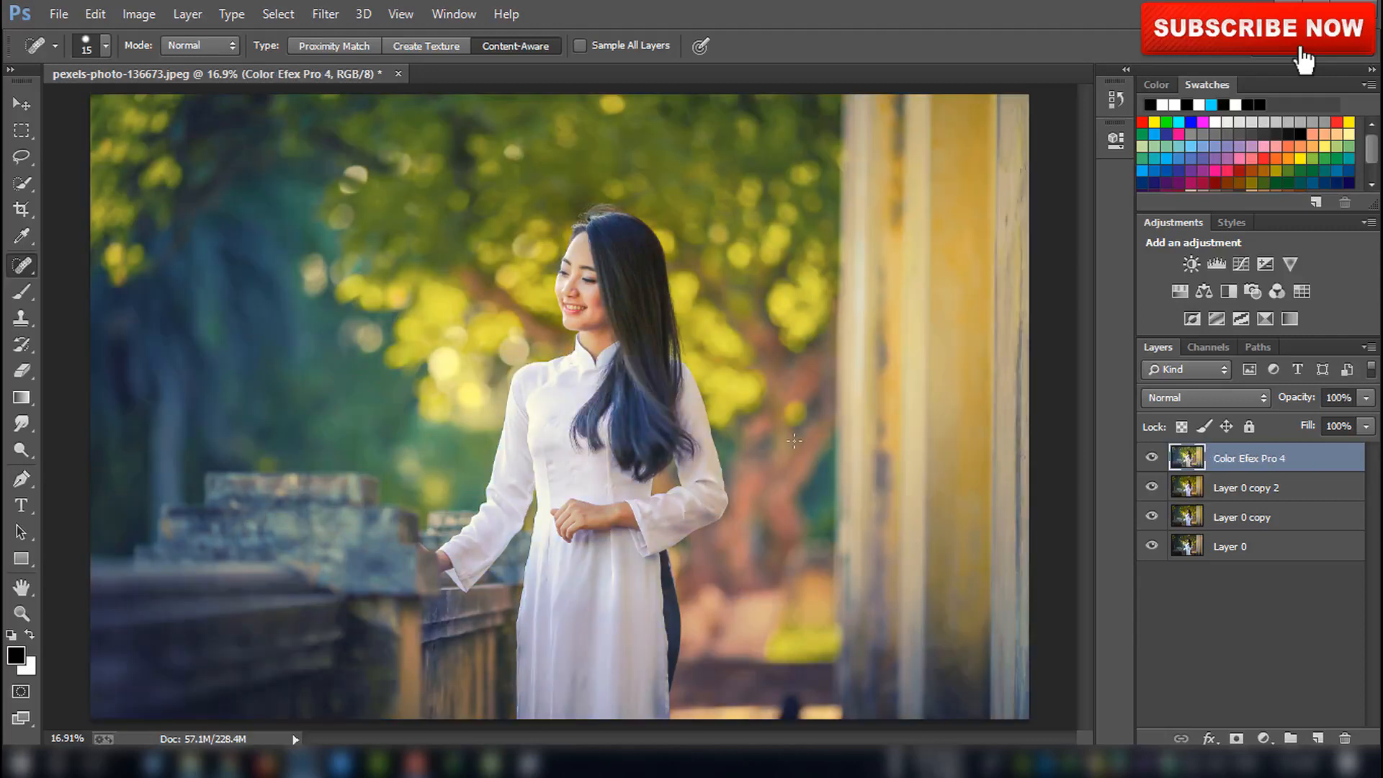
Duplicate the filtered layer and open the Camera Raw Filter on the copy
key("ctrl+j")
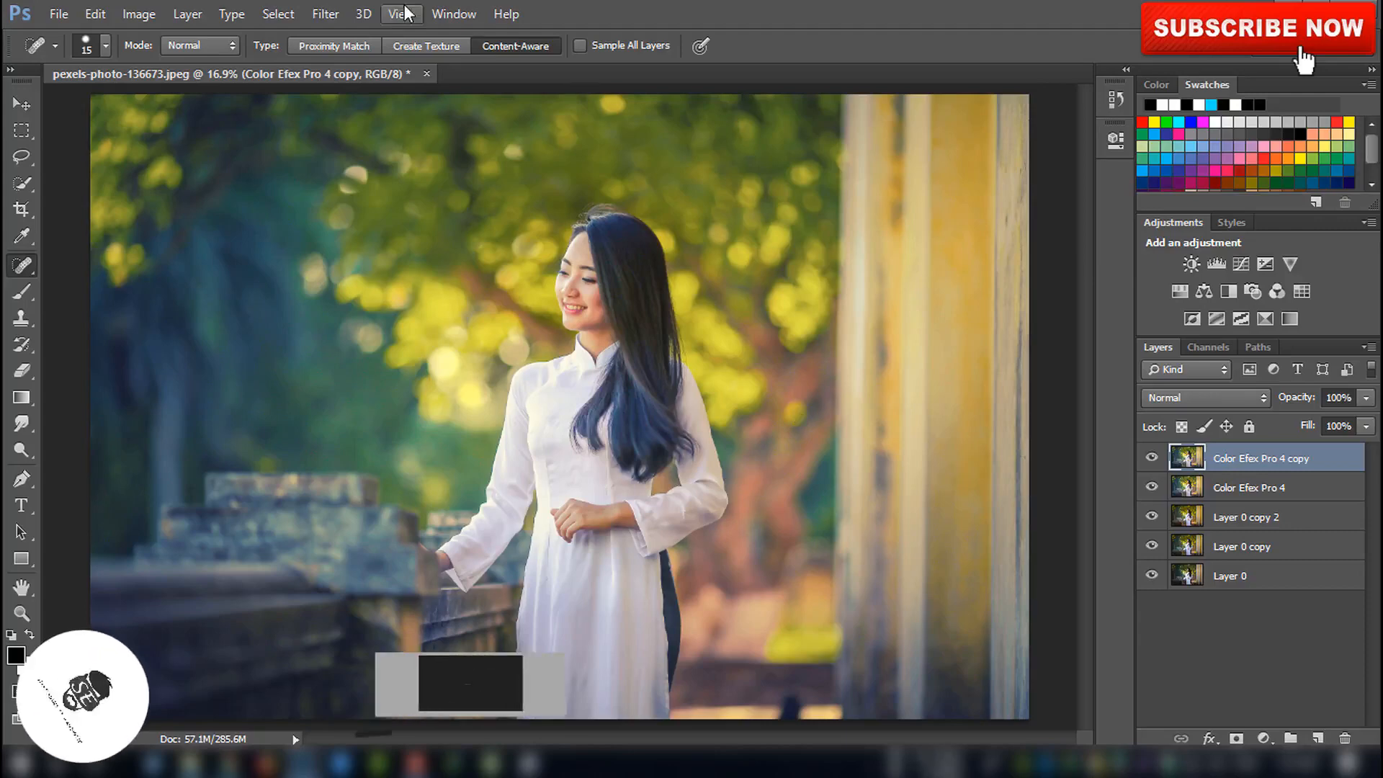
left_click(321, 11)
left_click(352, 132)
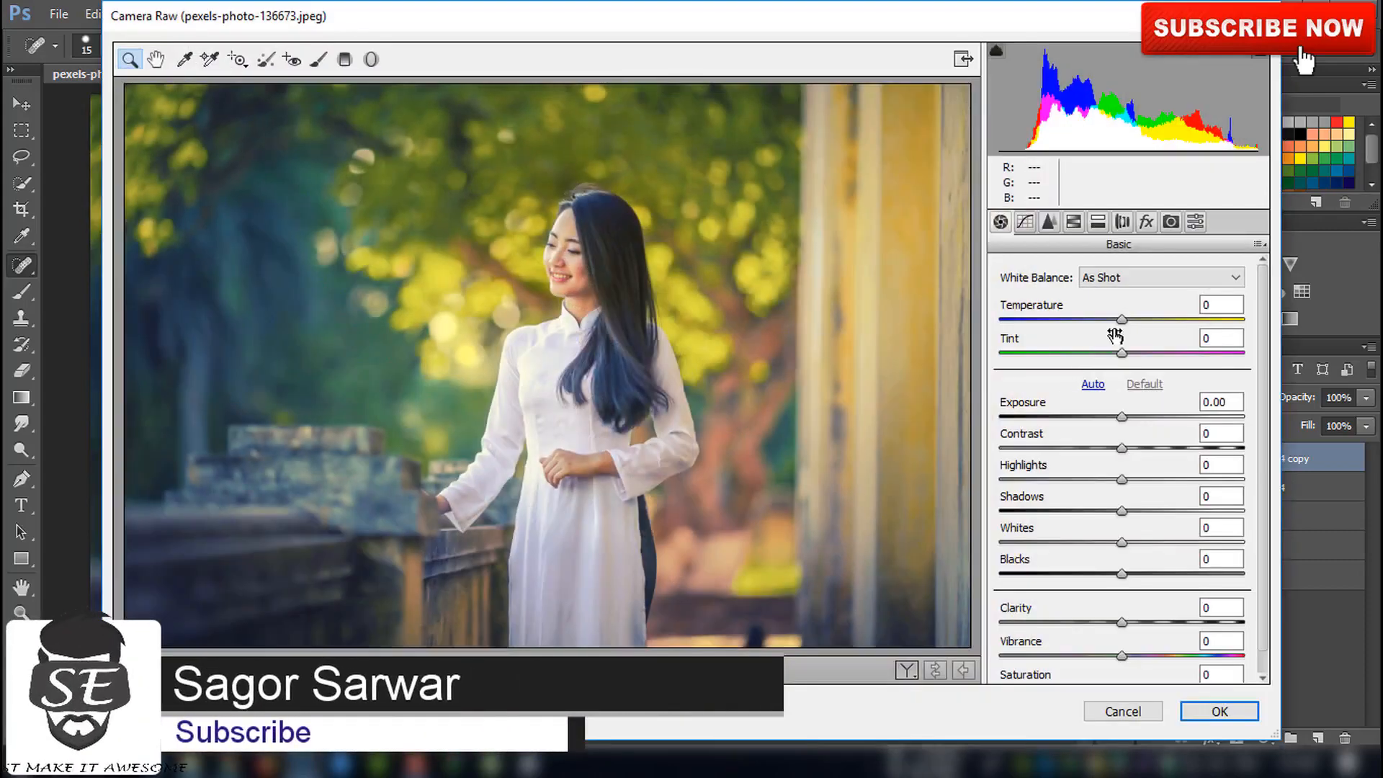
Set Temperature -2, Tint +19, Contrast +17, Clarity +32 and Vibrance +21 in the Basic settings
left_click_drag(1123, 328, 1143, 350)
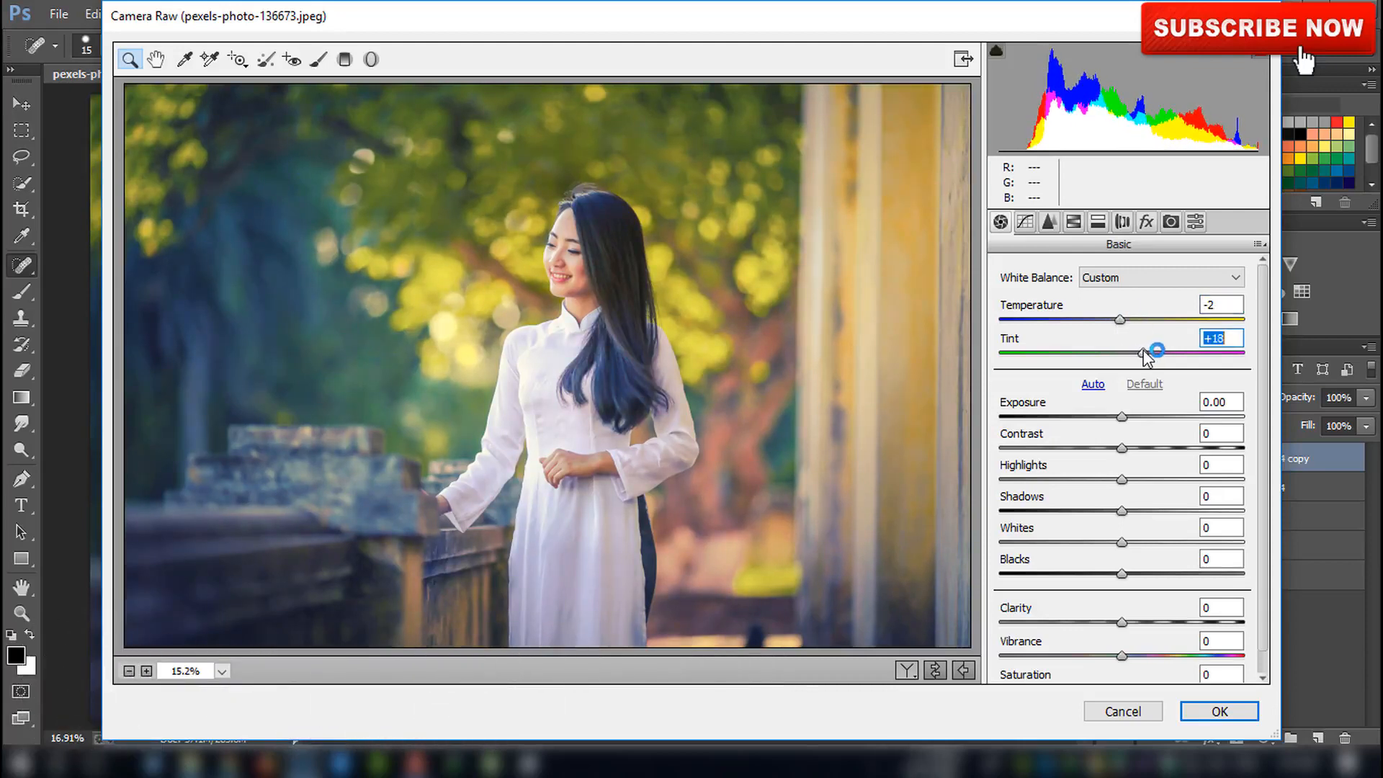
mouse_move(1131, 447)
left_mouse_down()
mouse_move(1160, 446)
mouse_move(1141, 441)
left_mouse_up()
left_click_drag(1121, 621, 1148, 657)
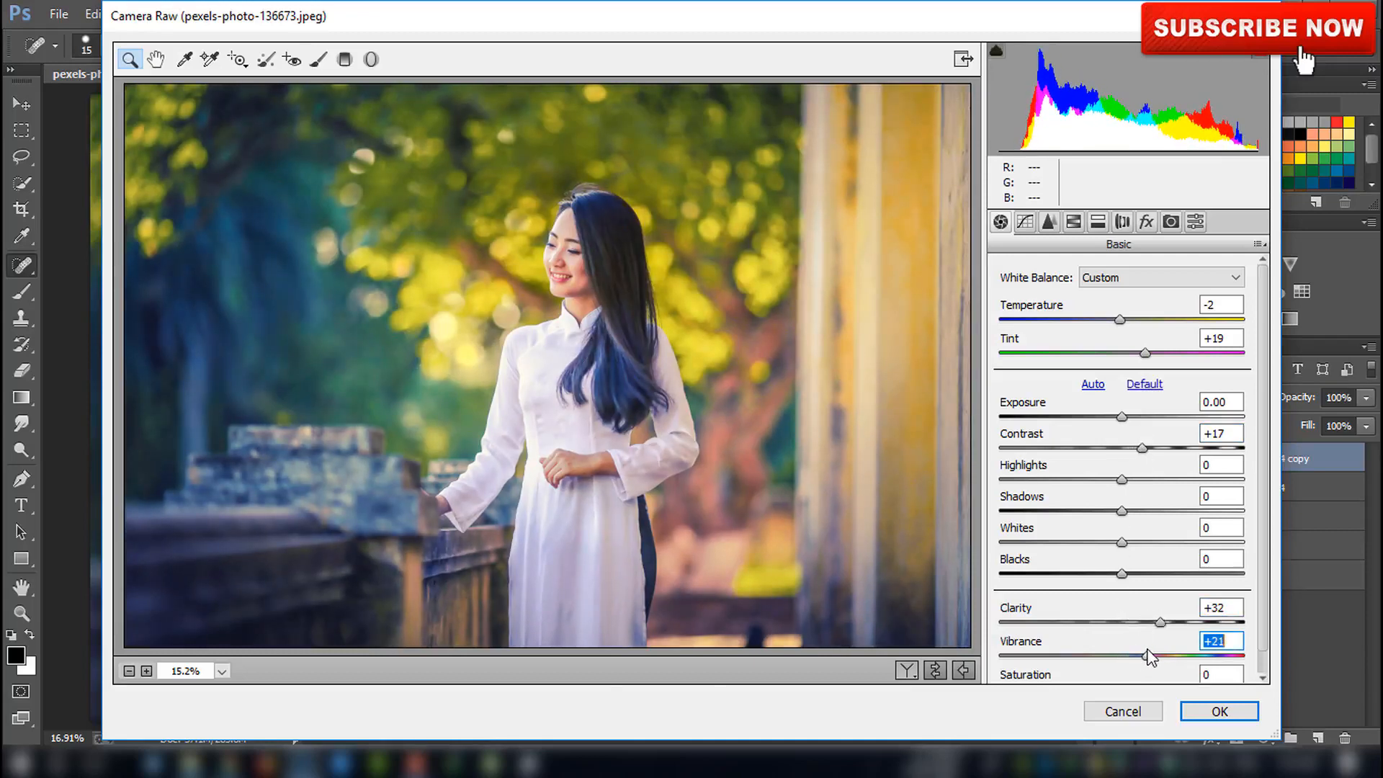
Set the noise reduction Luminance to 19
left_click(1054, 223)
left_click(1049, 468)
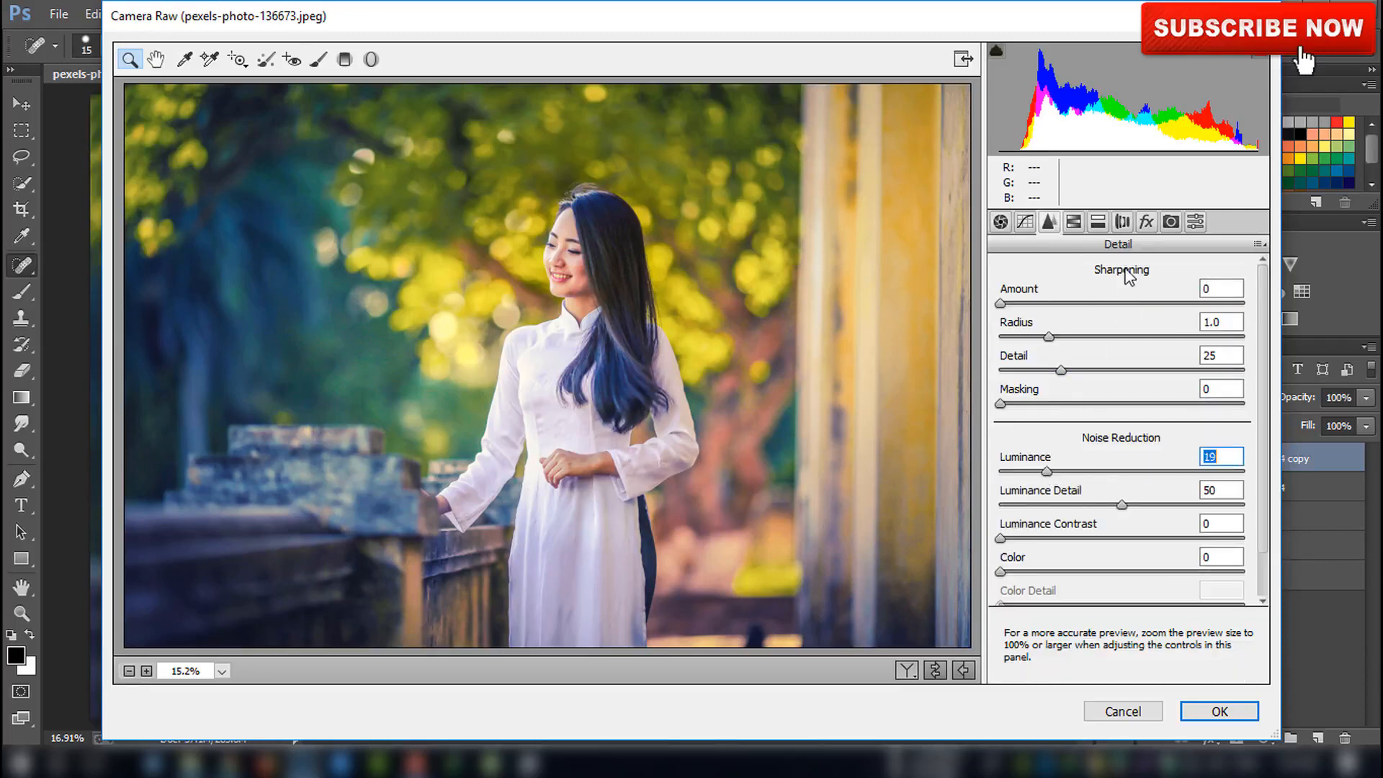
Set HSL hues Yellows +48, Greens -62, Aquas -22, Blues -23, and Oranges luminance to +18
left_click(1074, 223)
left_click_drag(1128, 533, 1054, 464)
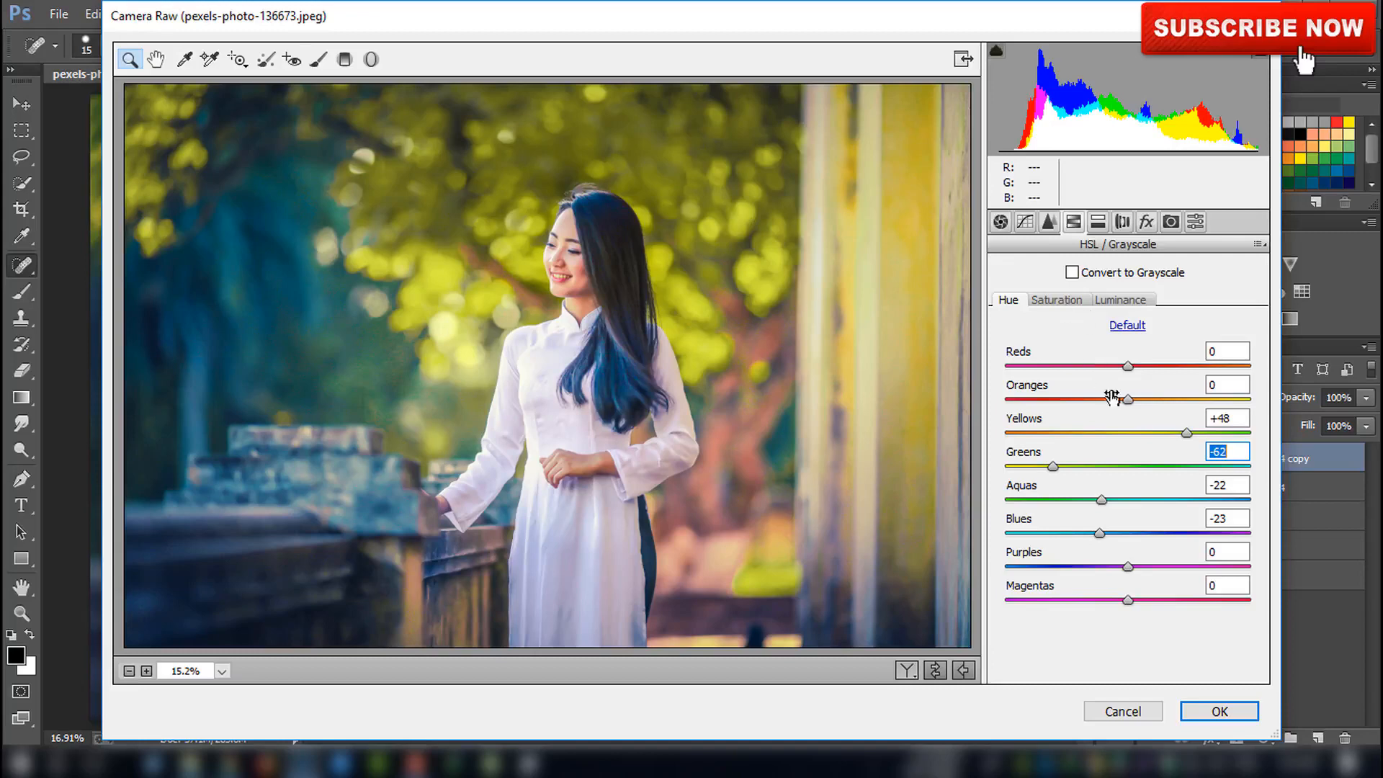
left_click_drag(1128, 399, 1160, 400)
left_click(1071, 305)
left_click(1121, 301)
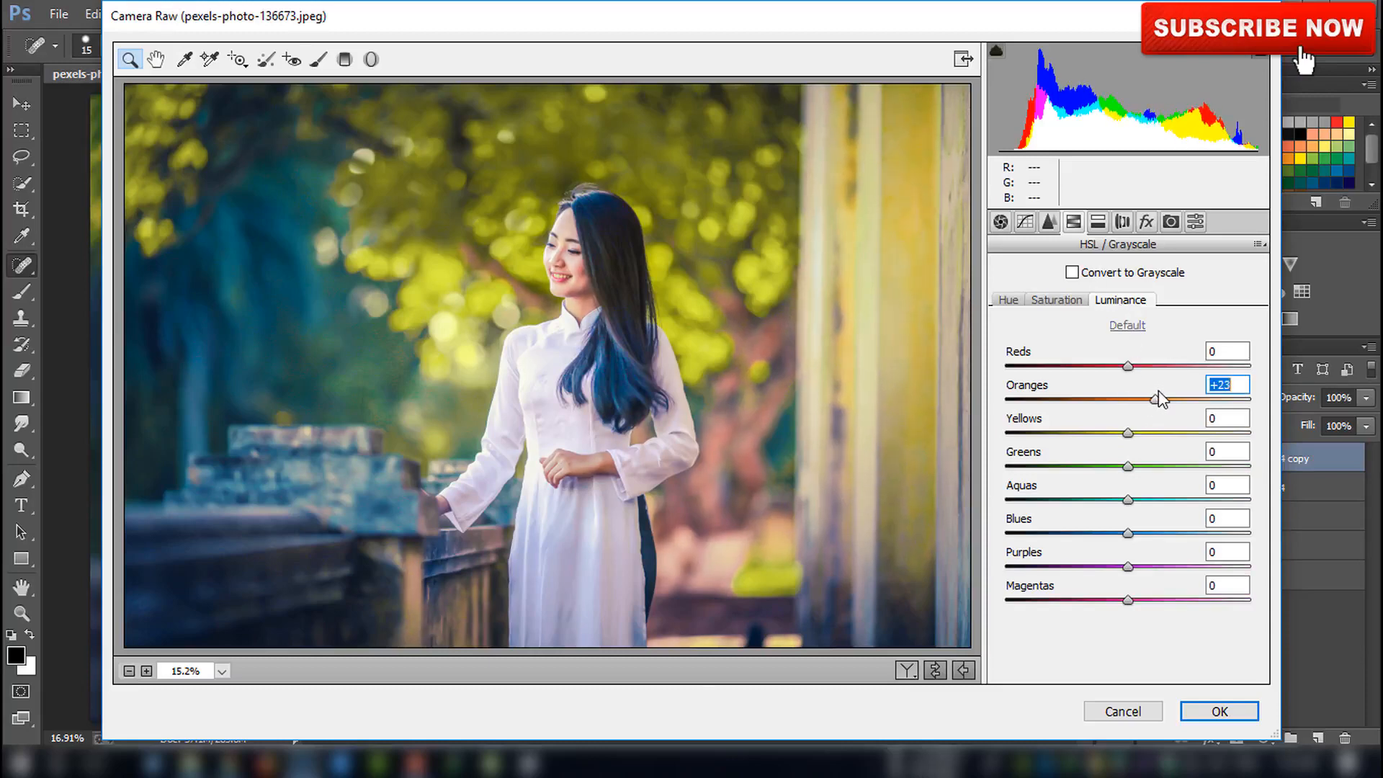
Set the noise reduction Luminance to 24
left_click(1048, 223)
left_click_drag(1048, 474, 1059, 474)
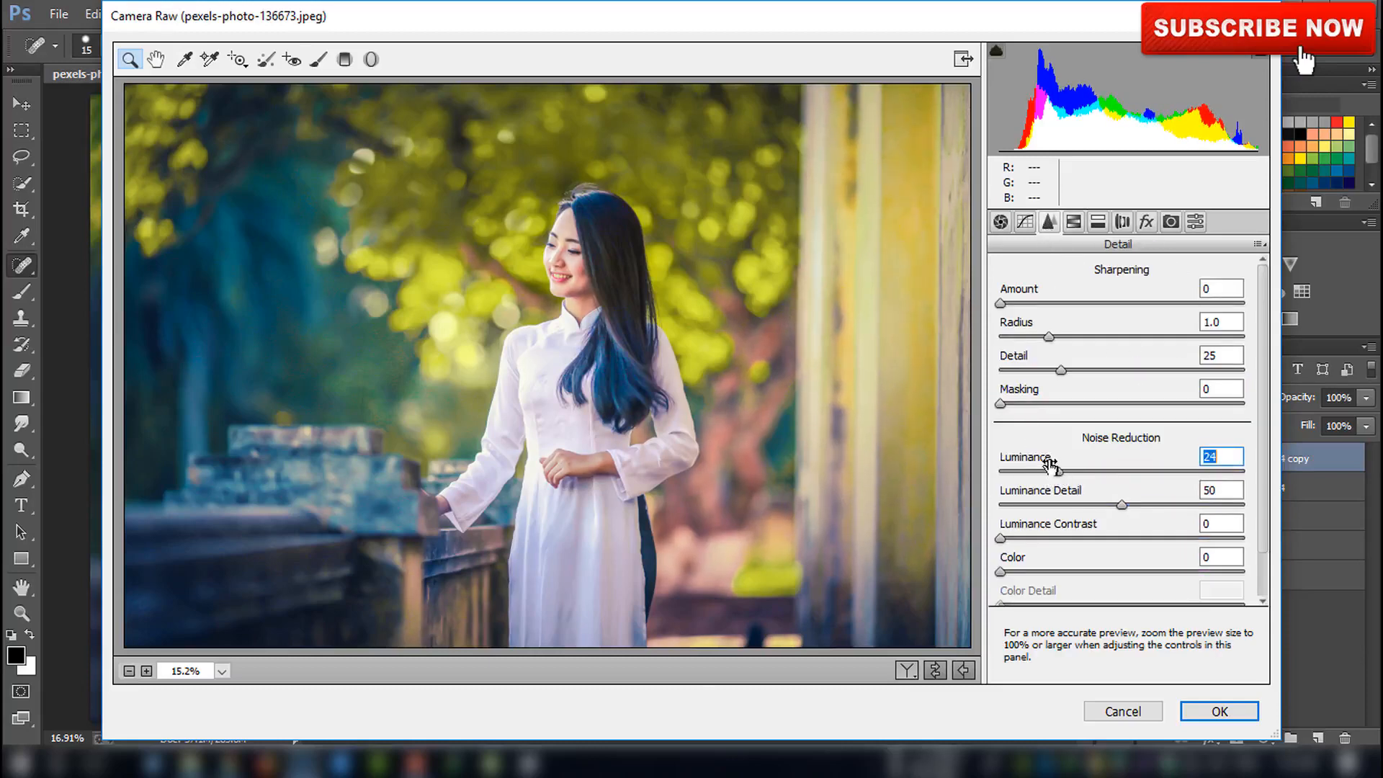
In Camera Calibration set Green Primary hue -28, saturation +23 and Blue Primary hue -8, saturation +29
left_click(1171, 223)
left_click_drag(1121, 507, 1155, 540)
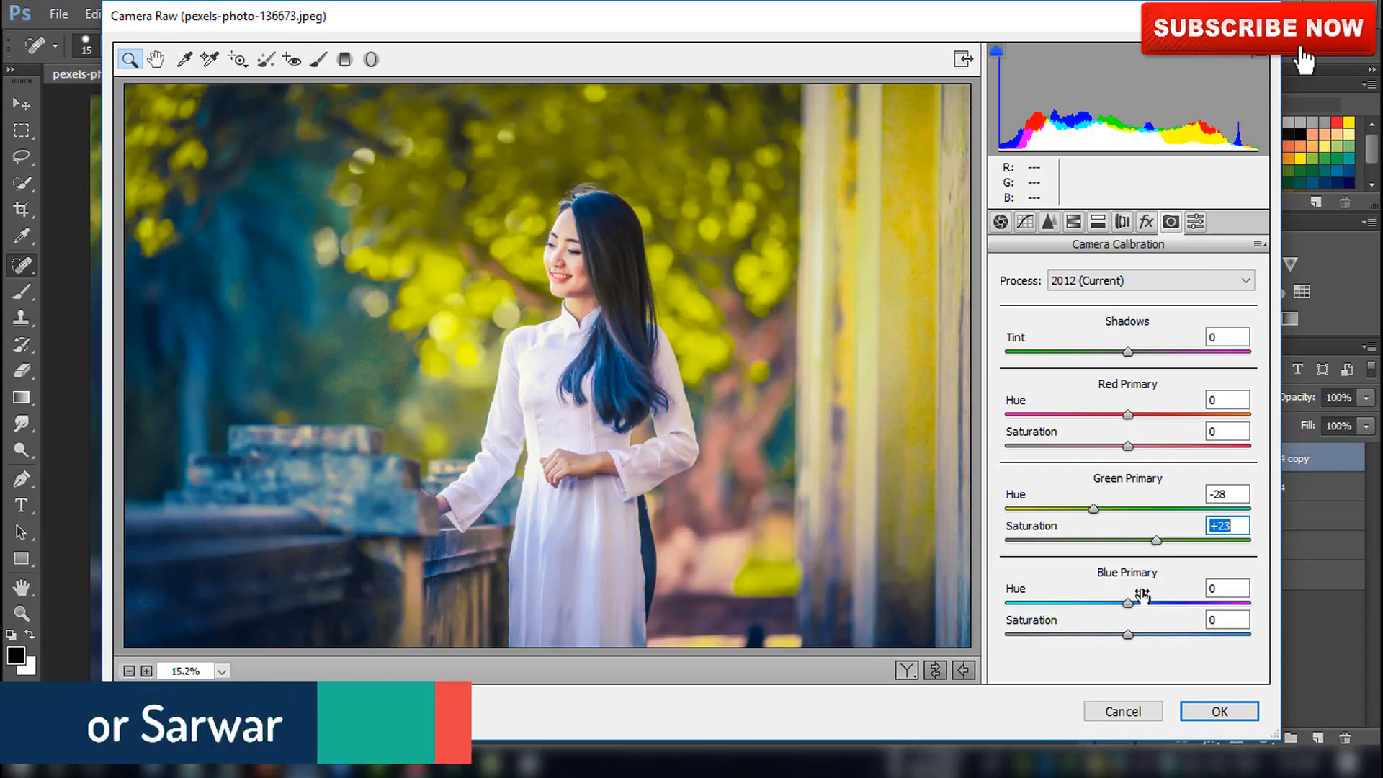
left_click(1137, 601)
mouse_move(1137, 600)
left_mouse_down()
mouse_move(1142, 633)
mouse_move(1163, 634)
mouse_move(1123, 589)
left_mouse_up()
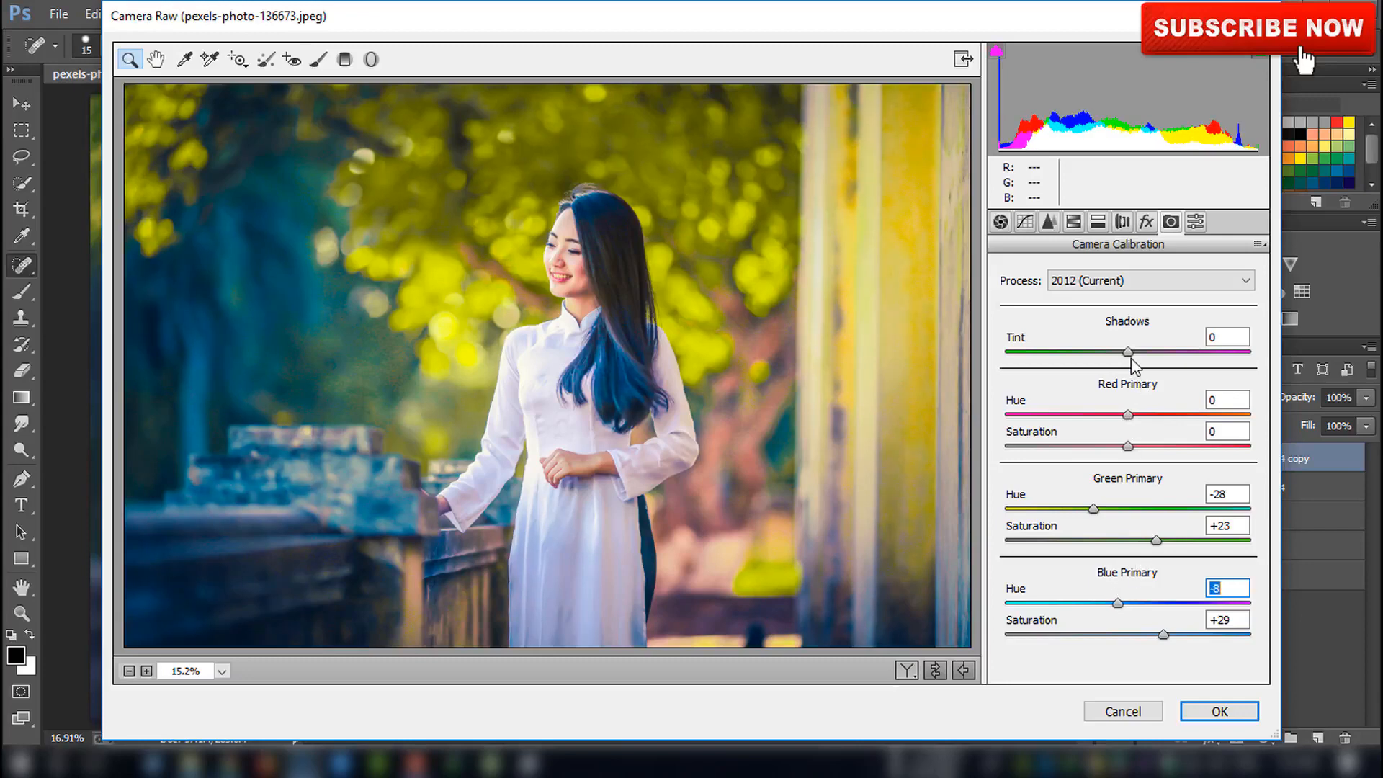
Set Shadows Tint to -23 and Red Primary hue -6, saturation -13, then apply the Camera Raw Filter
mouse_move(1130, 358)
left_mouse_down()
mouse_move(1156, 359)
mouse_move(1088, 353)
mouse_move(1108, 358)
left_mouse_up()
left_click_drag(1124, 415, 1112, 446)
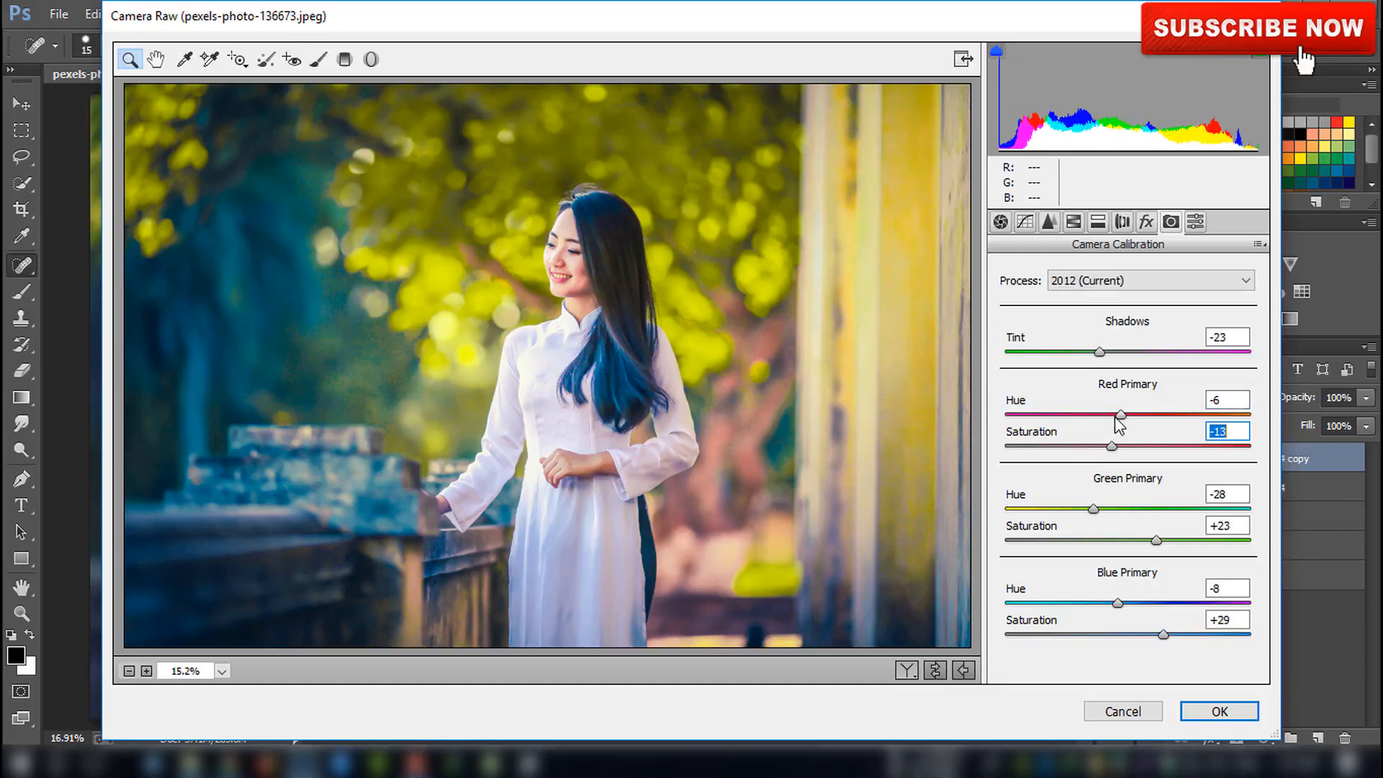
left_click(1219, 711)
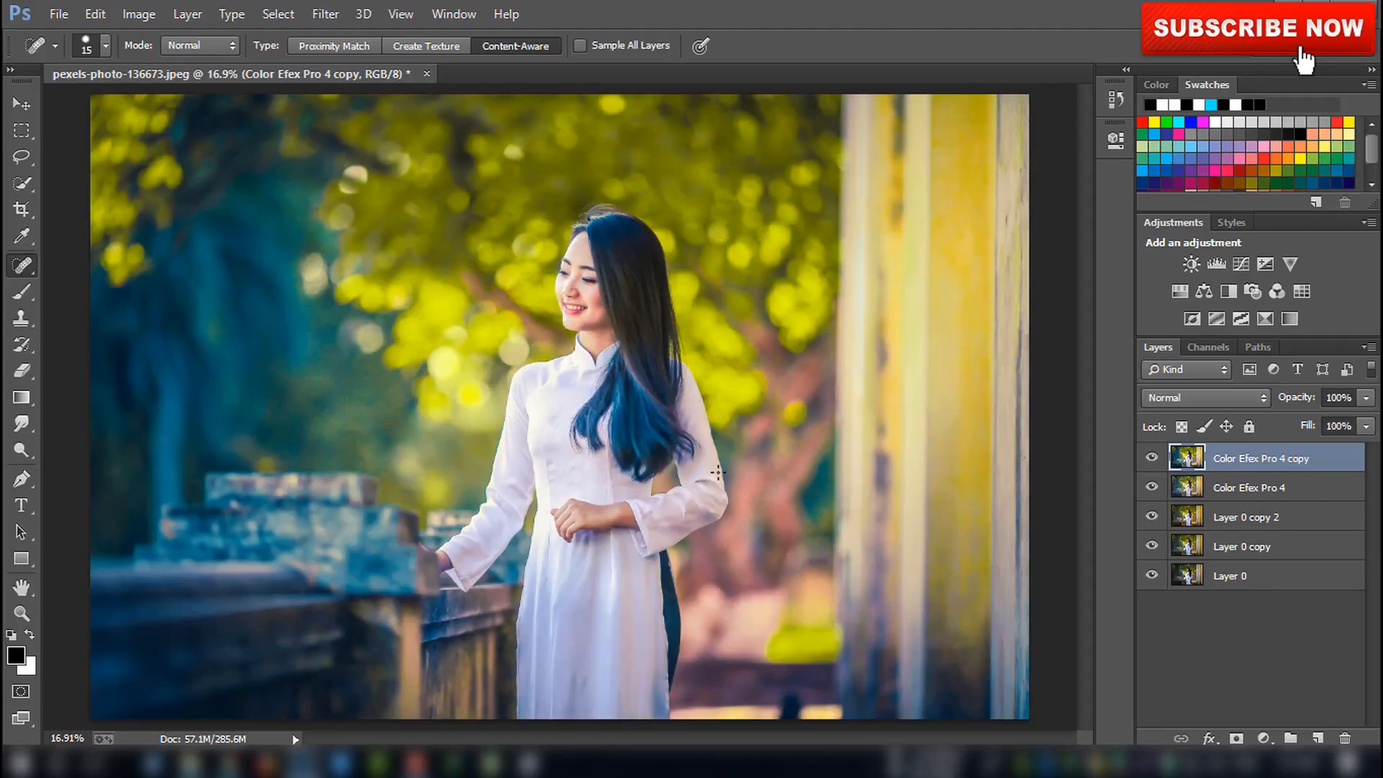
Duplicate the layer and add a Hue/Saturation adjustment with Hue -7, Saturation +25 and Lightness +2
key("ctrl+j")
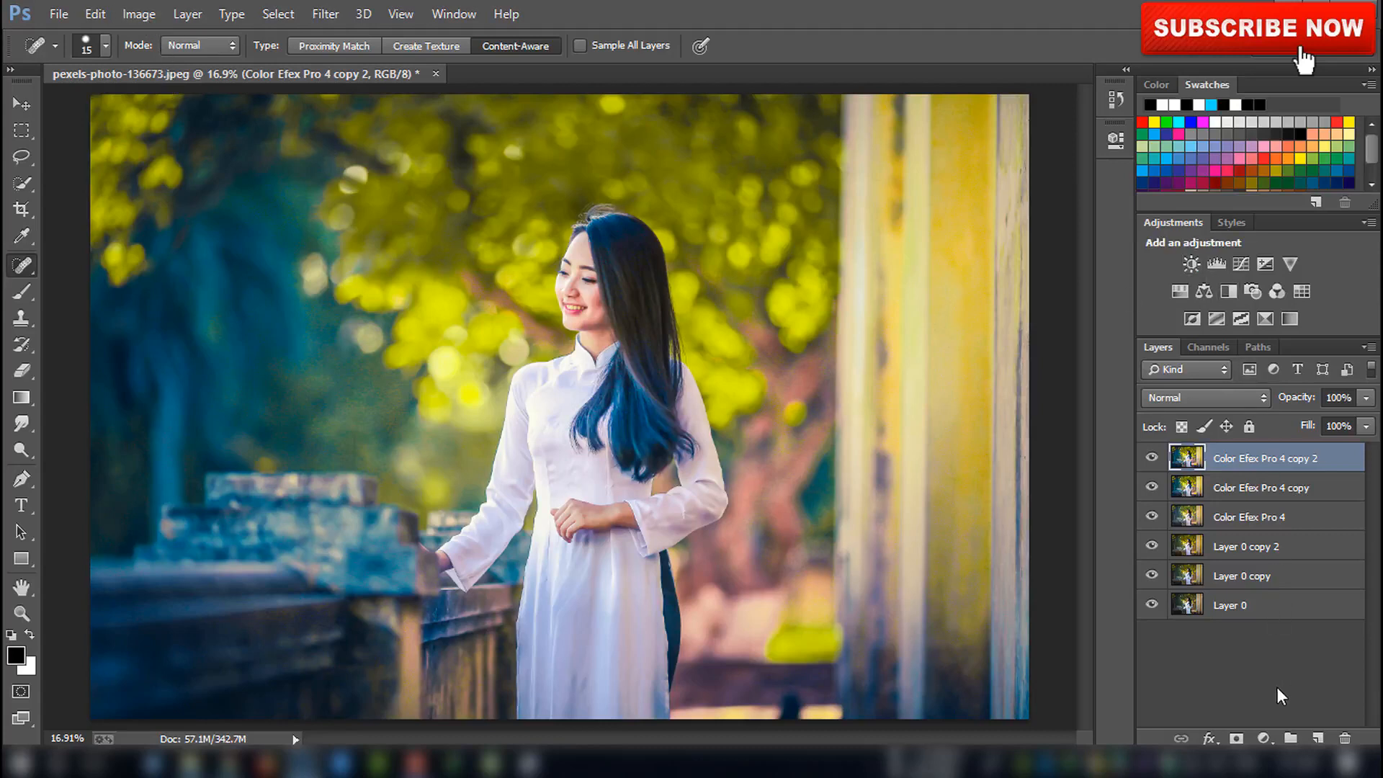
left_click(1263, 739)
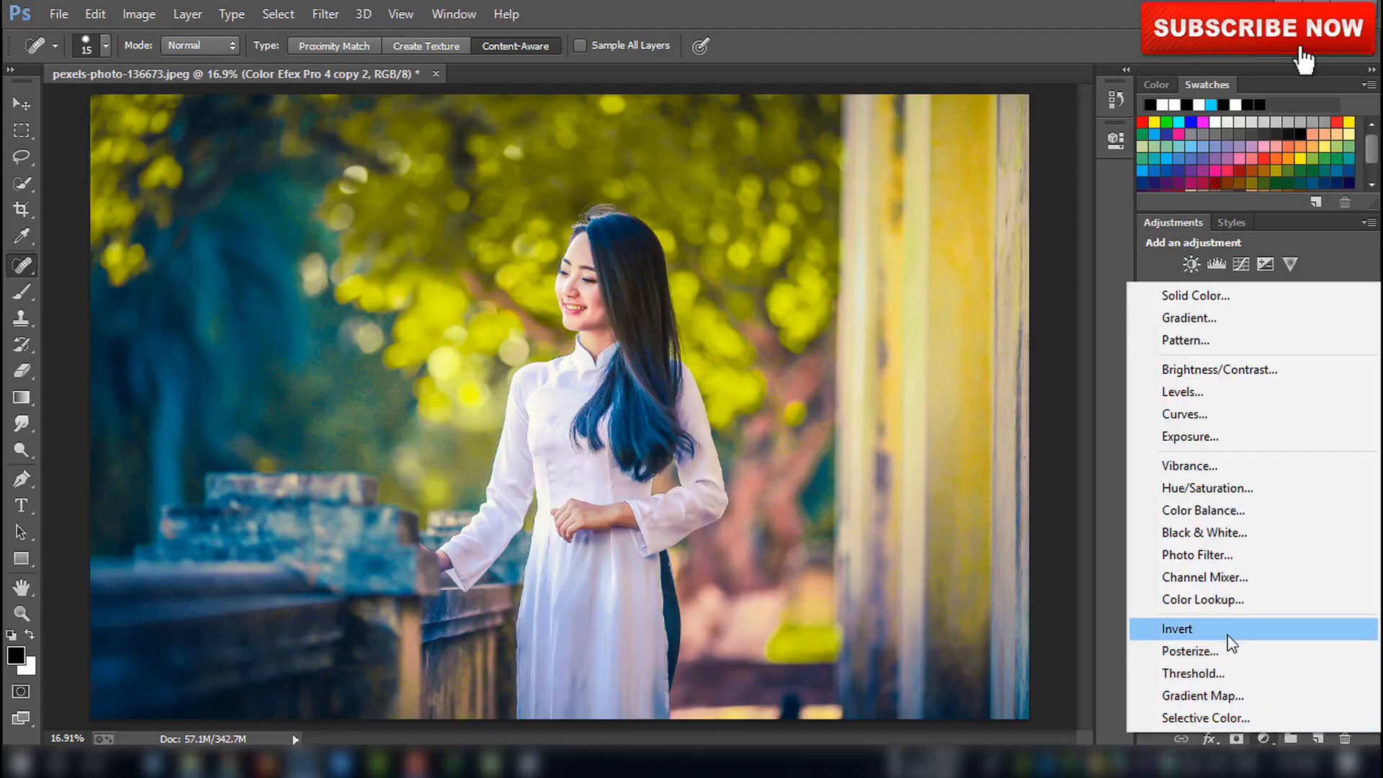
left_click(1214, 494)
left_click_drag(945, 262, 944, 339)
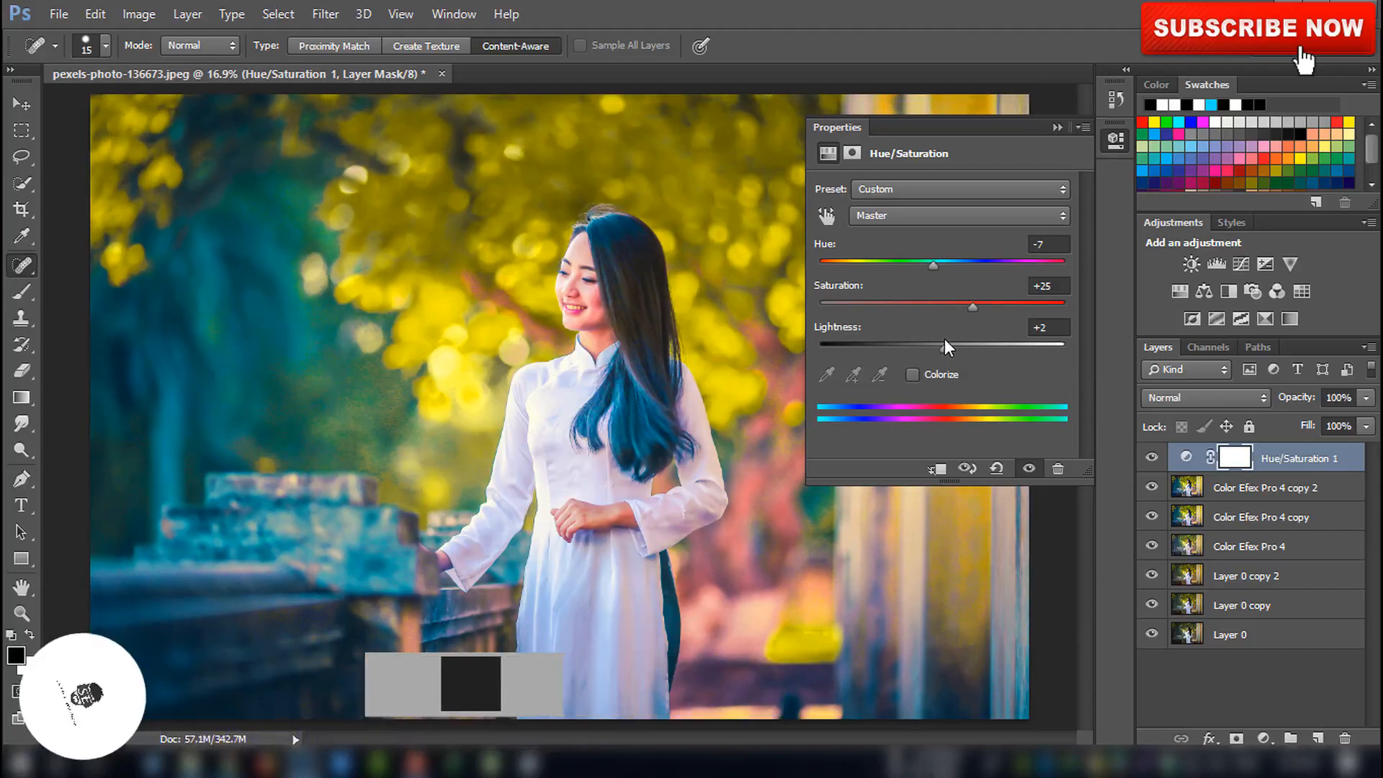
left_click(1059, 130)
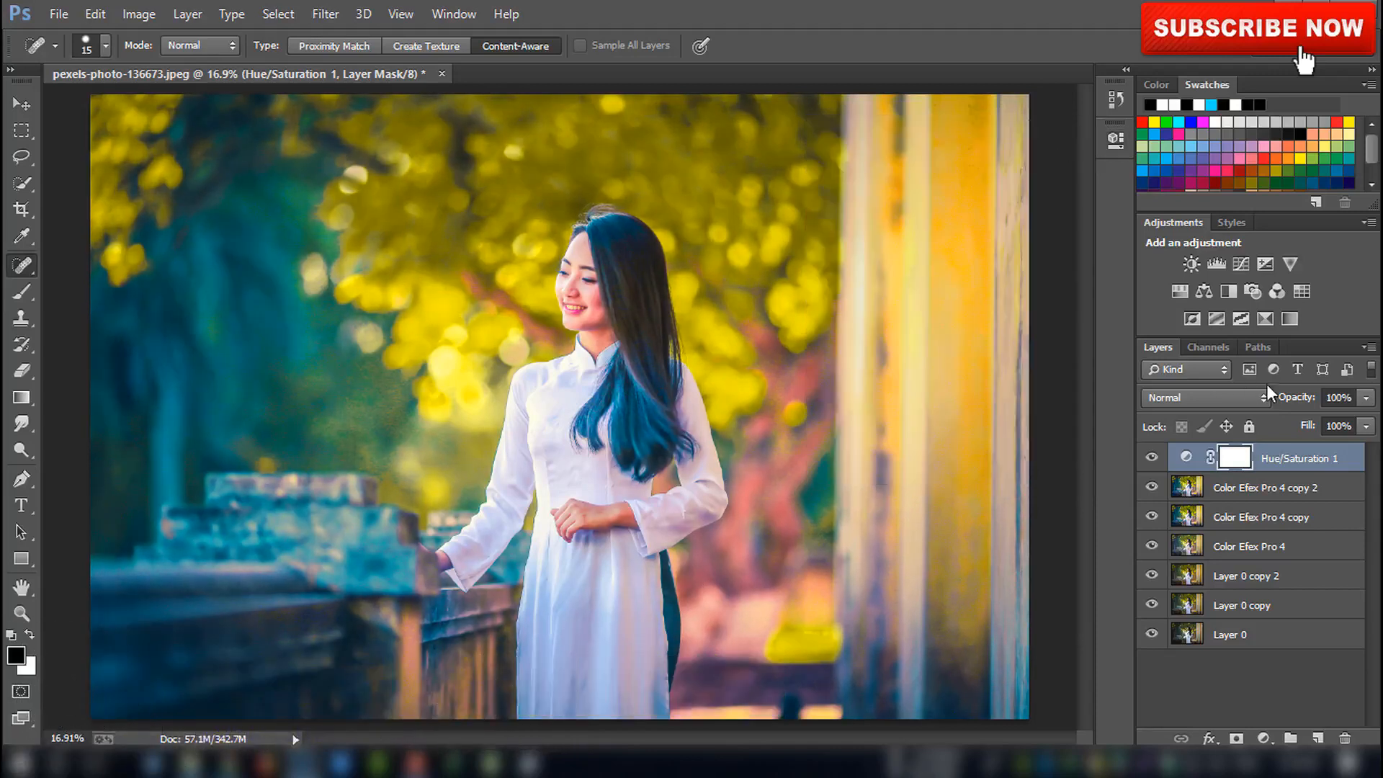
Lower the Hue/Saturation layer's opacity to 65%
left_click(1366, 398)
left_click_drag(1330, 418, 1330, 418)
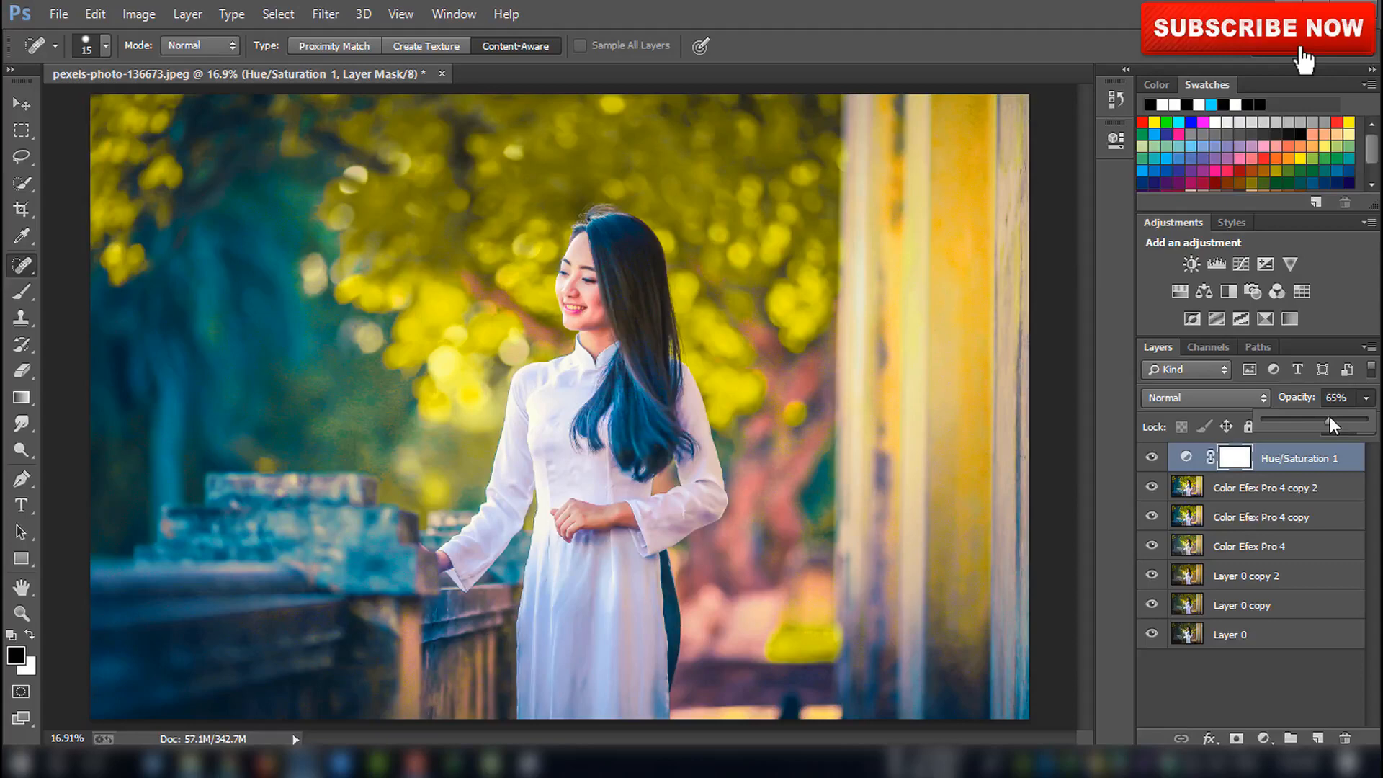
left_click(1289, 461)
Add a Levels adjustment layer and adjust the Blue channel's black, midtone and white input sliders
left_click(1262, 736)
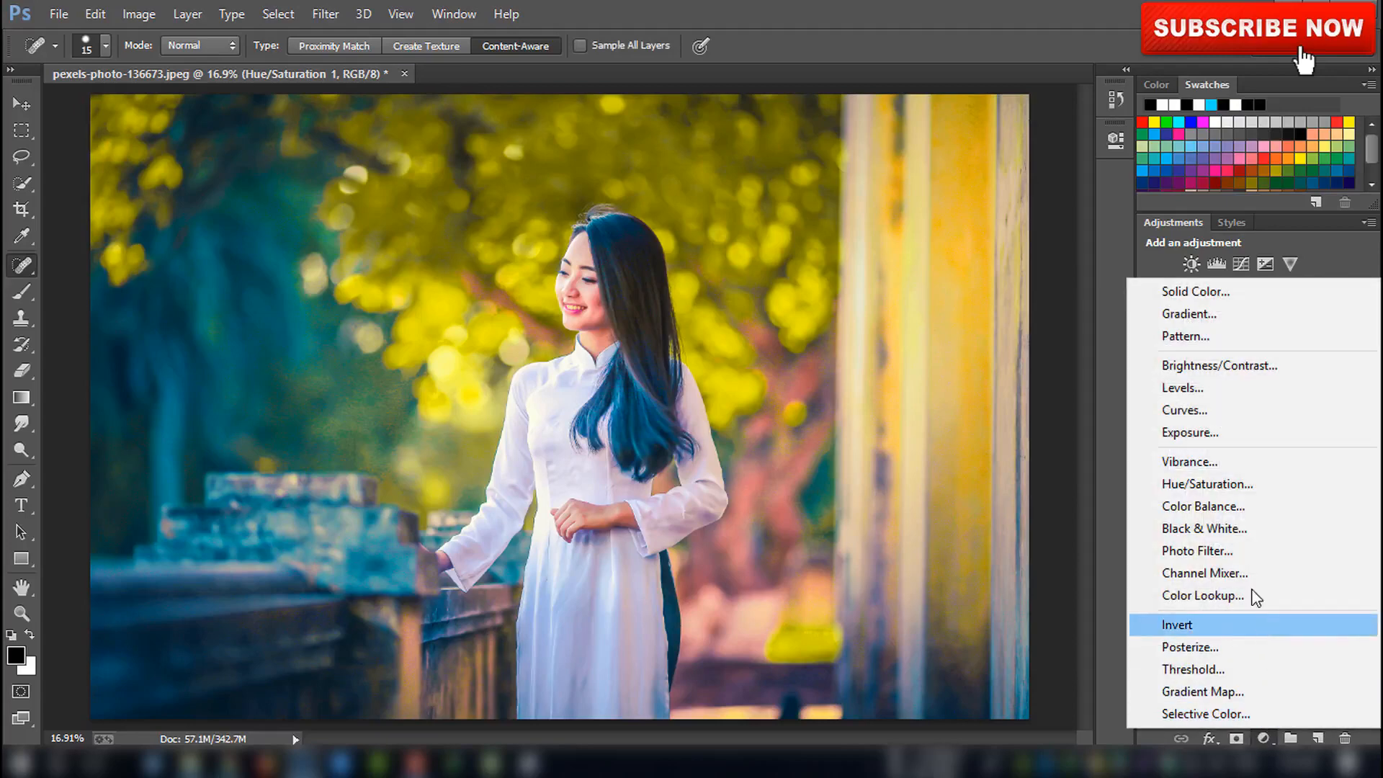
left_click(1207, 396)
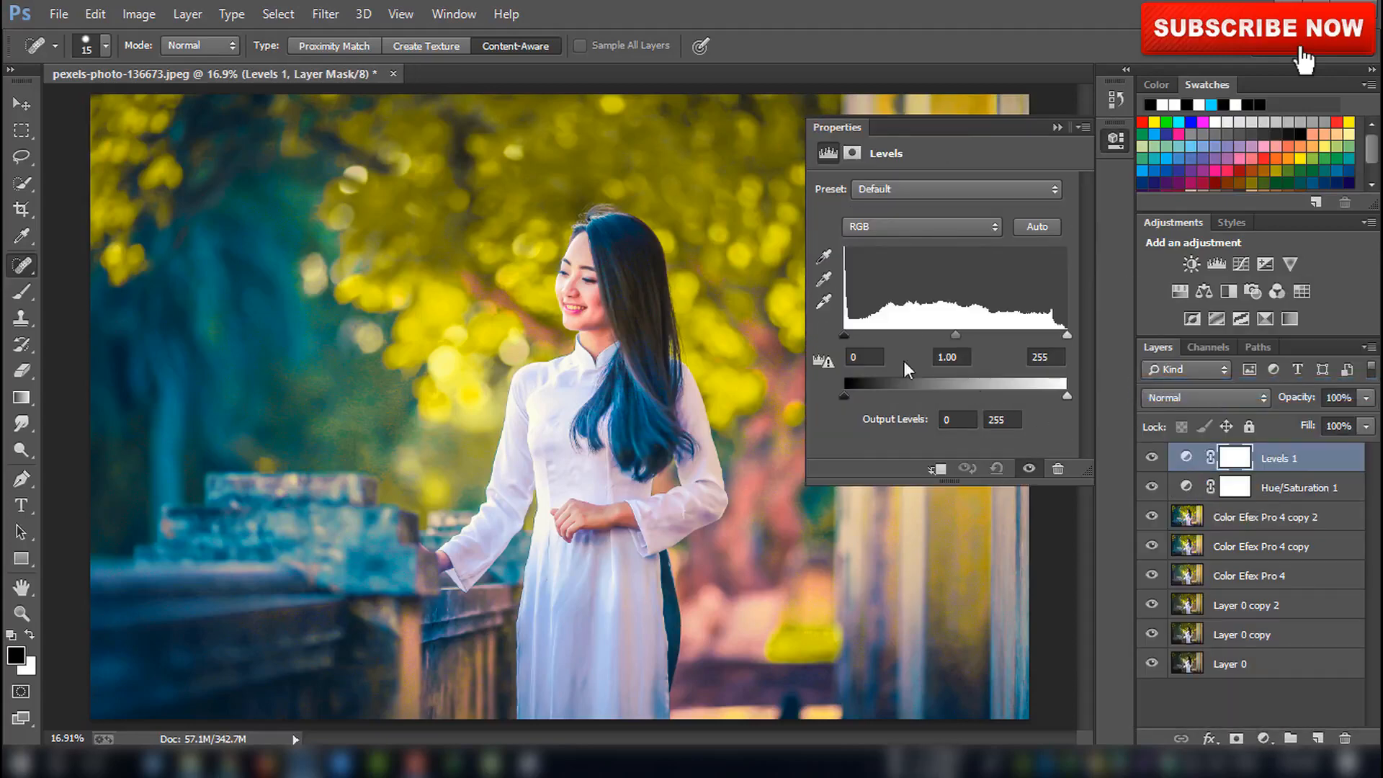
left_click(881, 234)
left_click(871, 295)
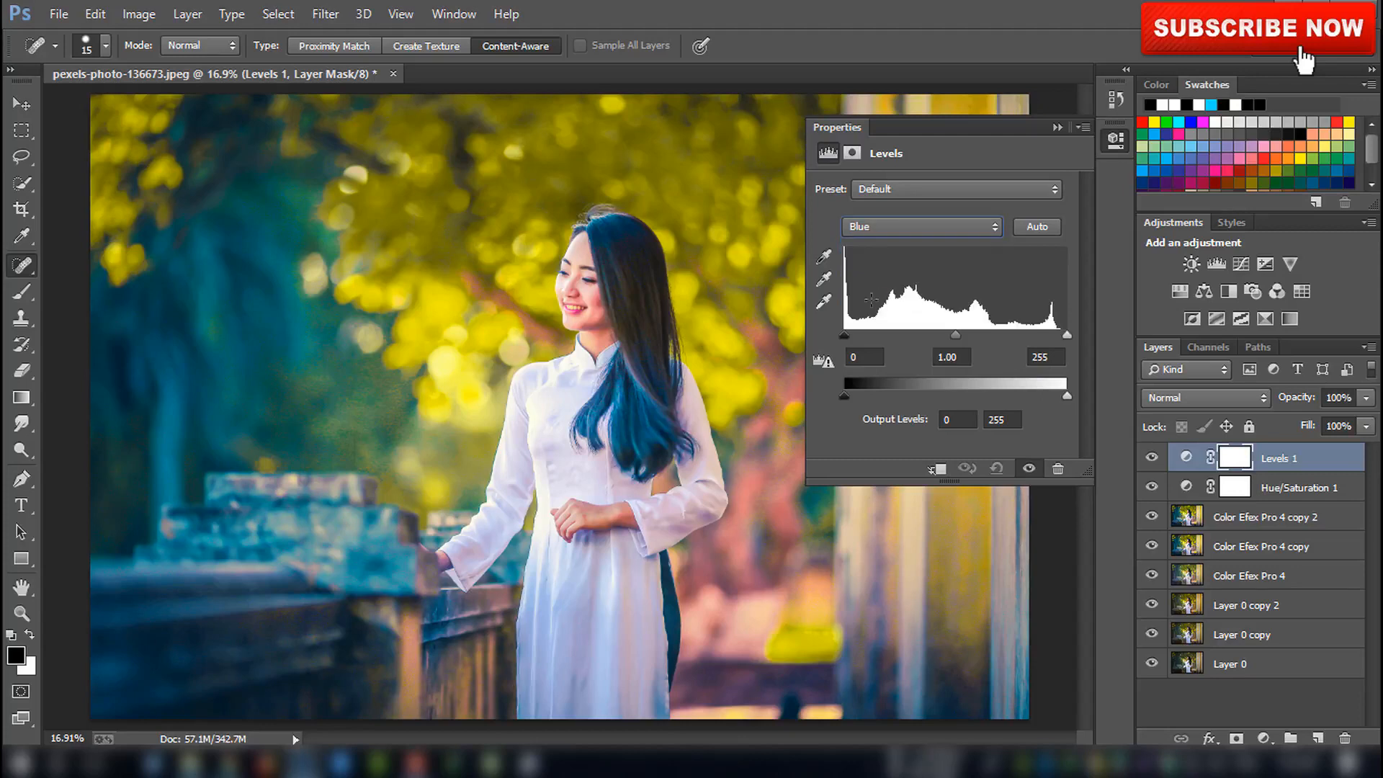
left_click_drag(850, 341, 866, 330)
left_click_drag(963, 341, 952, 340)
left_click_drag(1066, 335, 1049, 335)
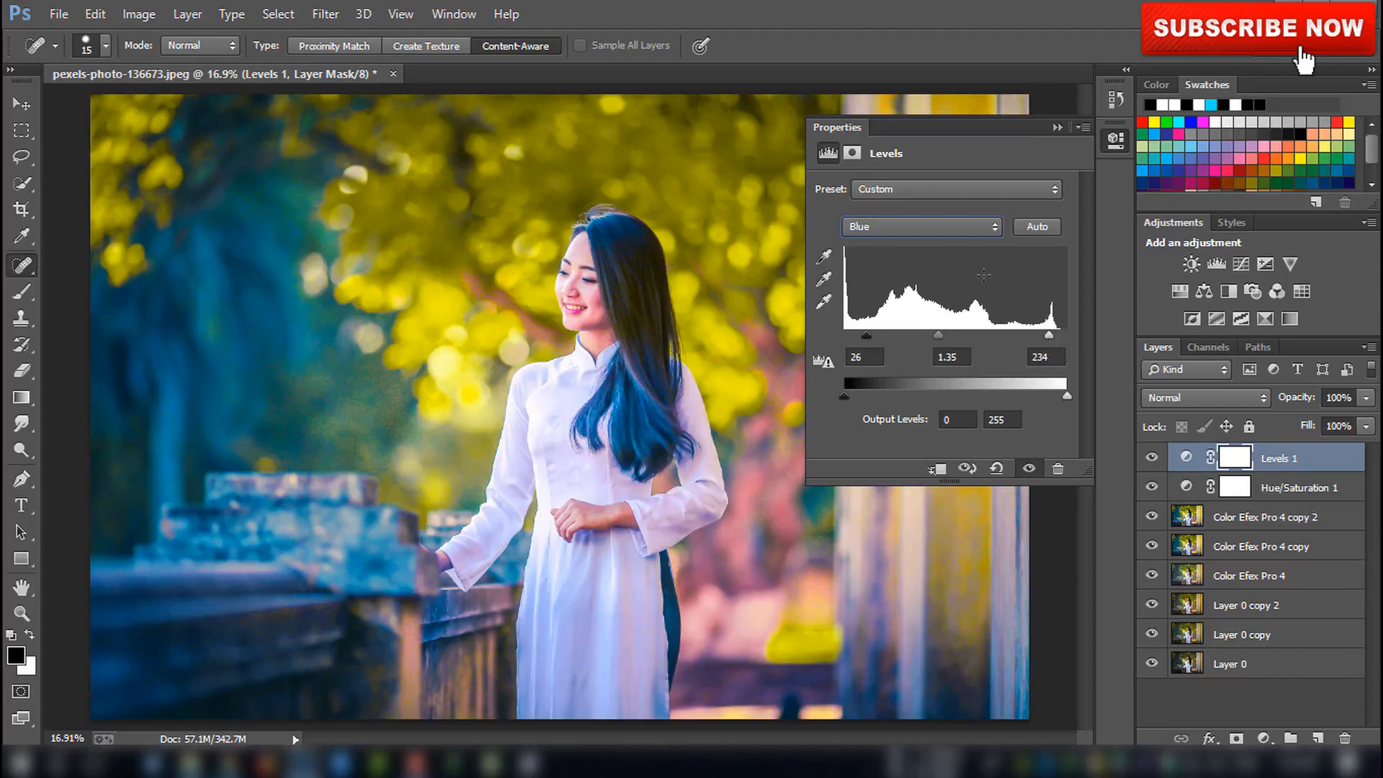
Set the Red channel's black input level to 32
left_click(943, 229)
left_click(940, 255)
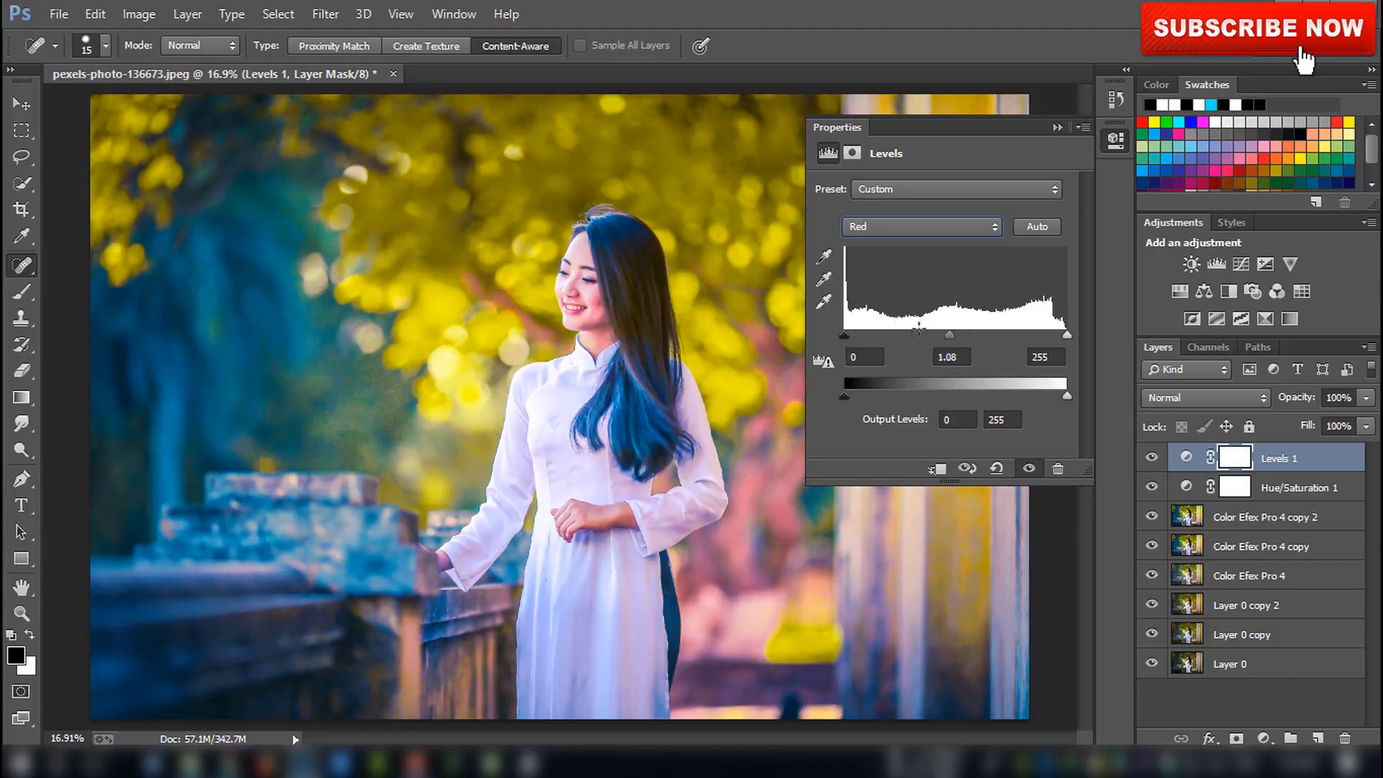
left_click_drag(847, 335, 872, 335)
Set the Green channel's input levels to 19, 1.03 and 239
left_click(895, 228)
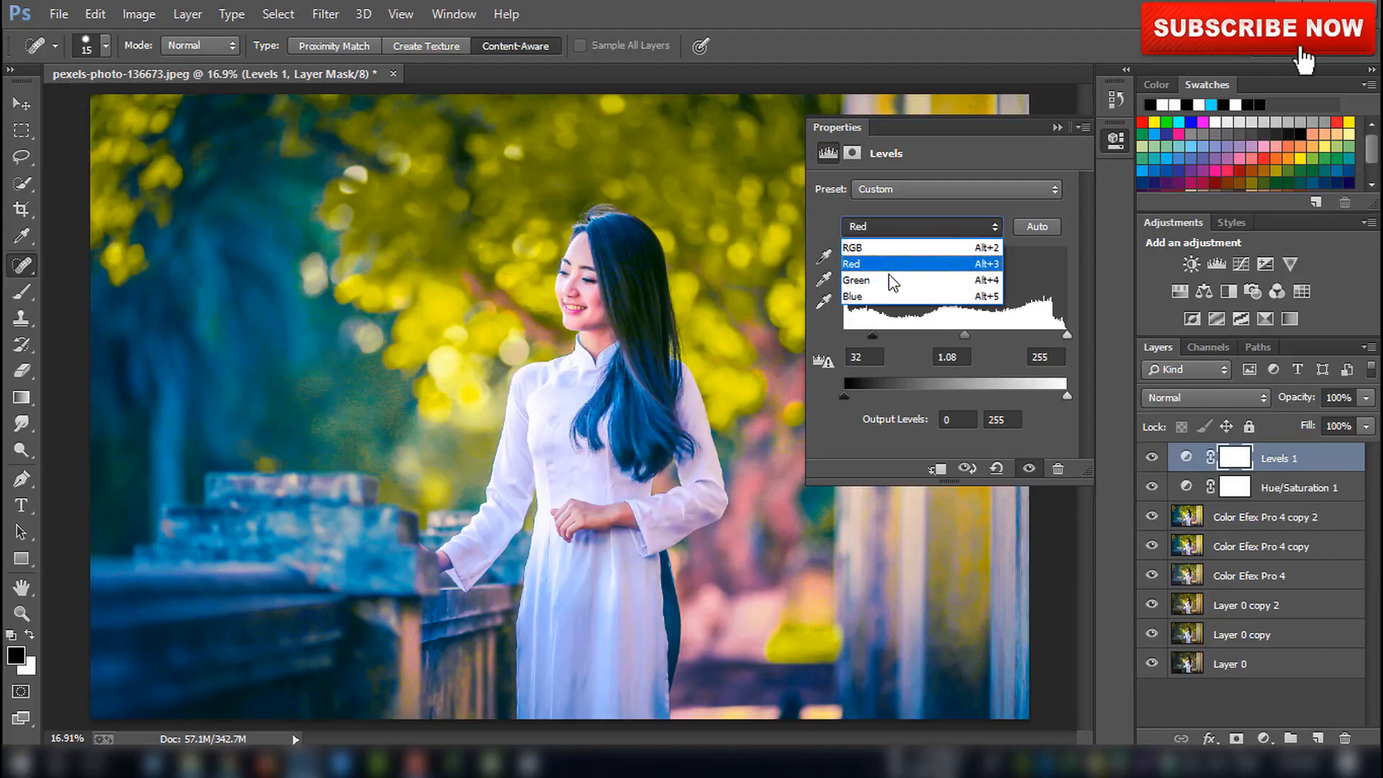
left_click(891, 276)
left_click_drag(957, 334, 952, 331)
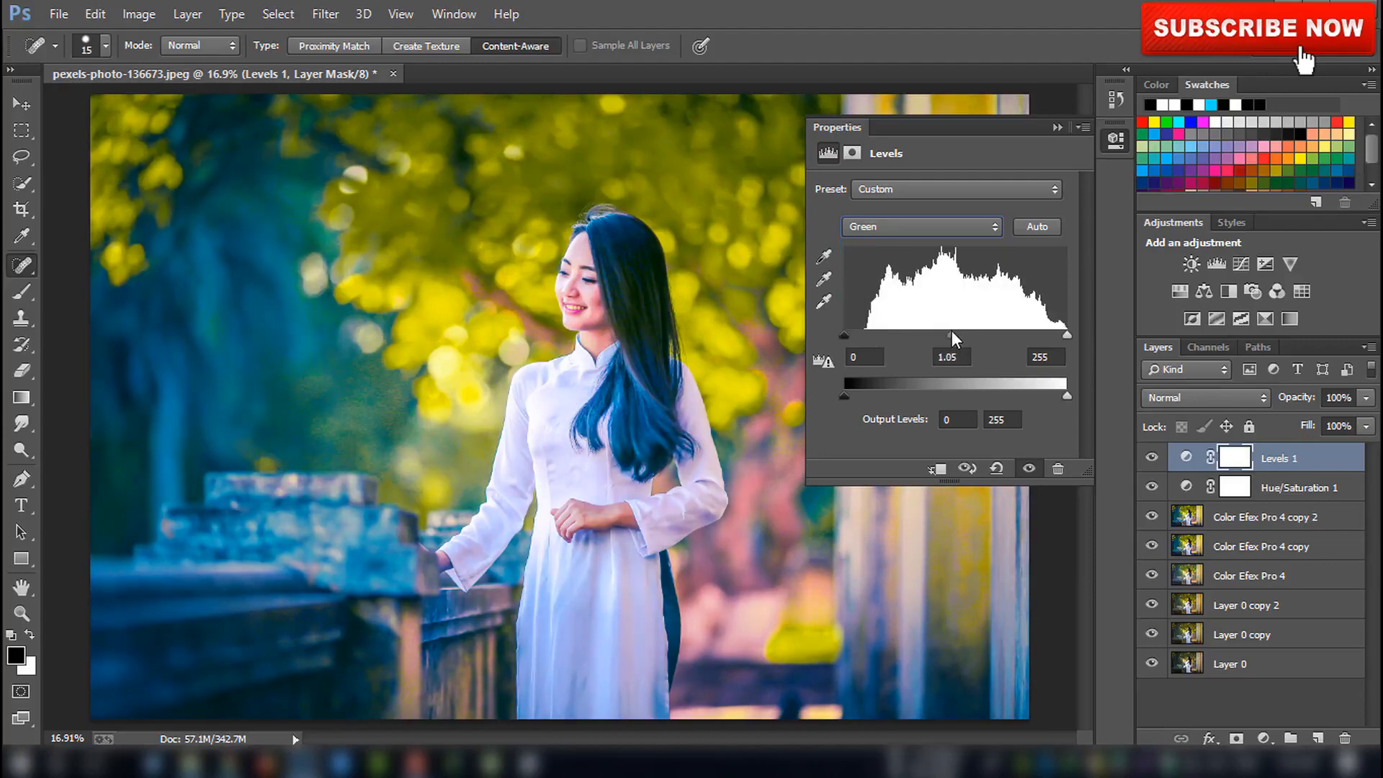
left_click_drag(850, 331, 858, 331)
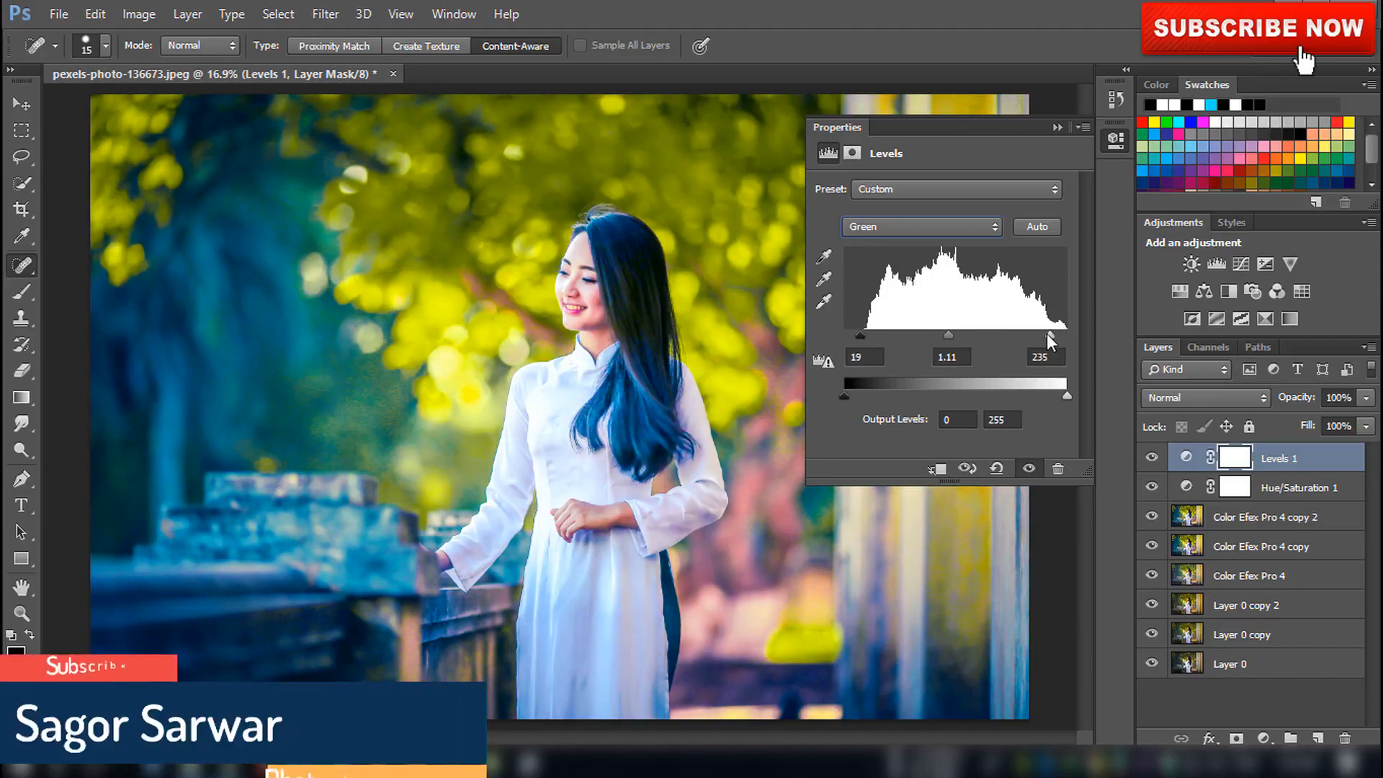
left_click_drag(1067, 335, 1056, 335)
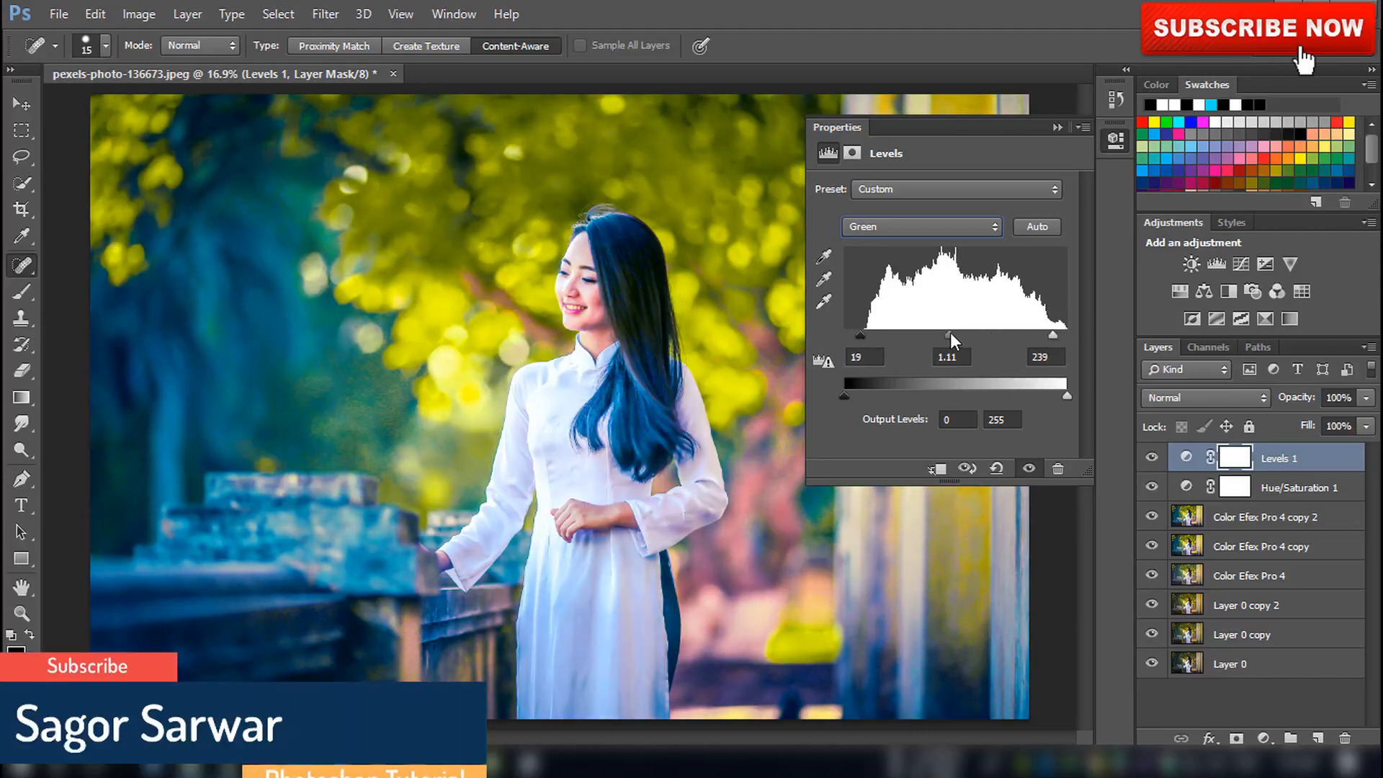
left_click_drag(945, 334, 949, 335)
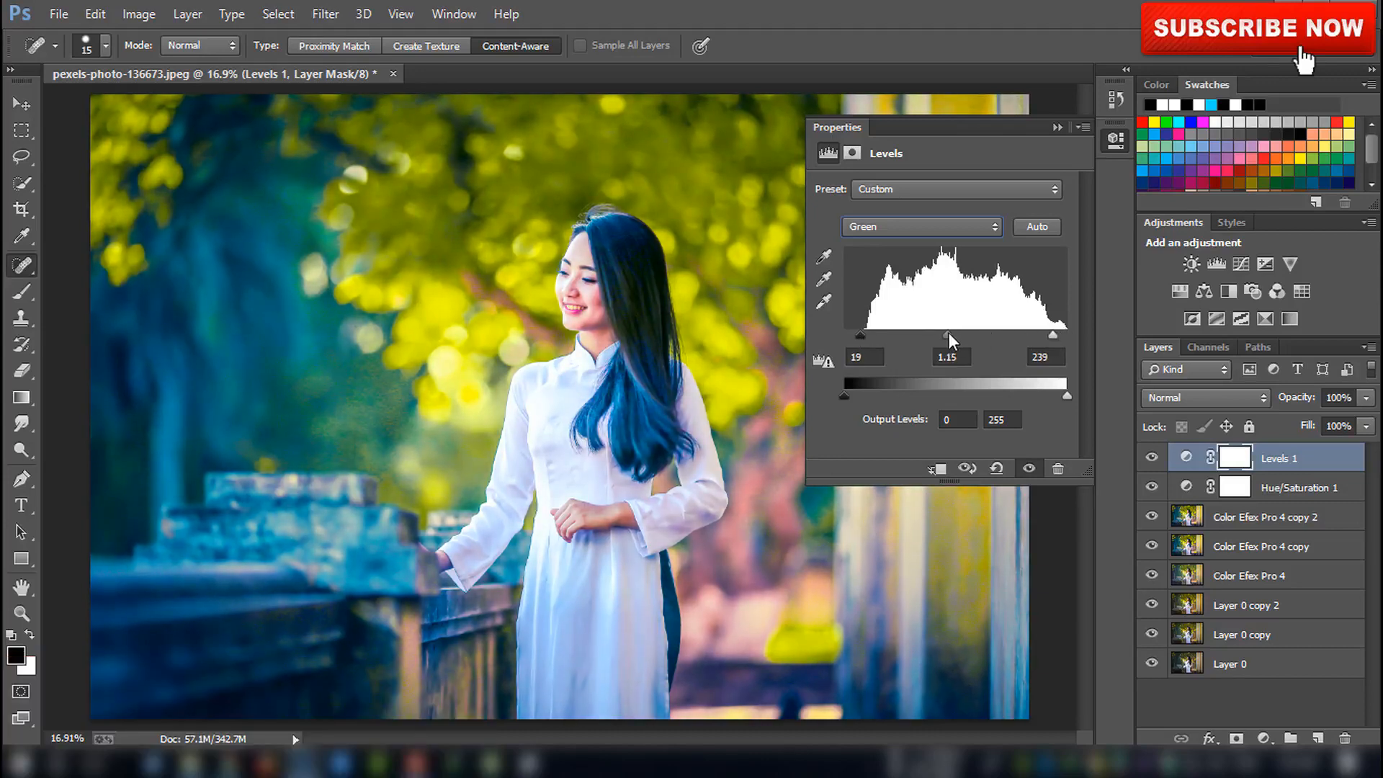
Set the RGB input levels to 5, 0.97 and 250 and the output levels to 9 and 239
left_click(881, 228)
left_click(882, 253)
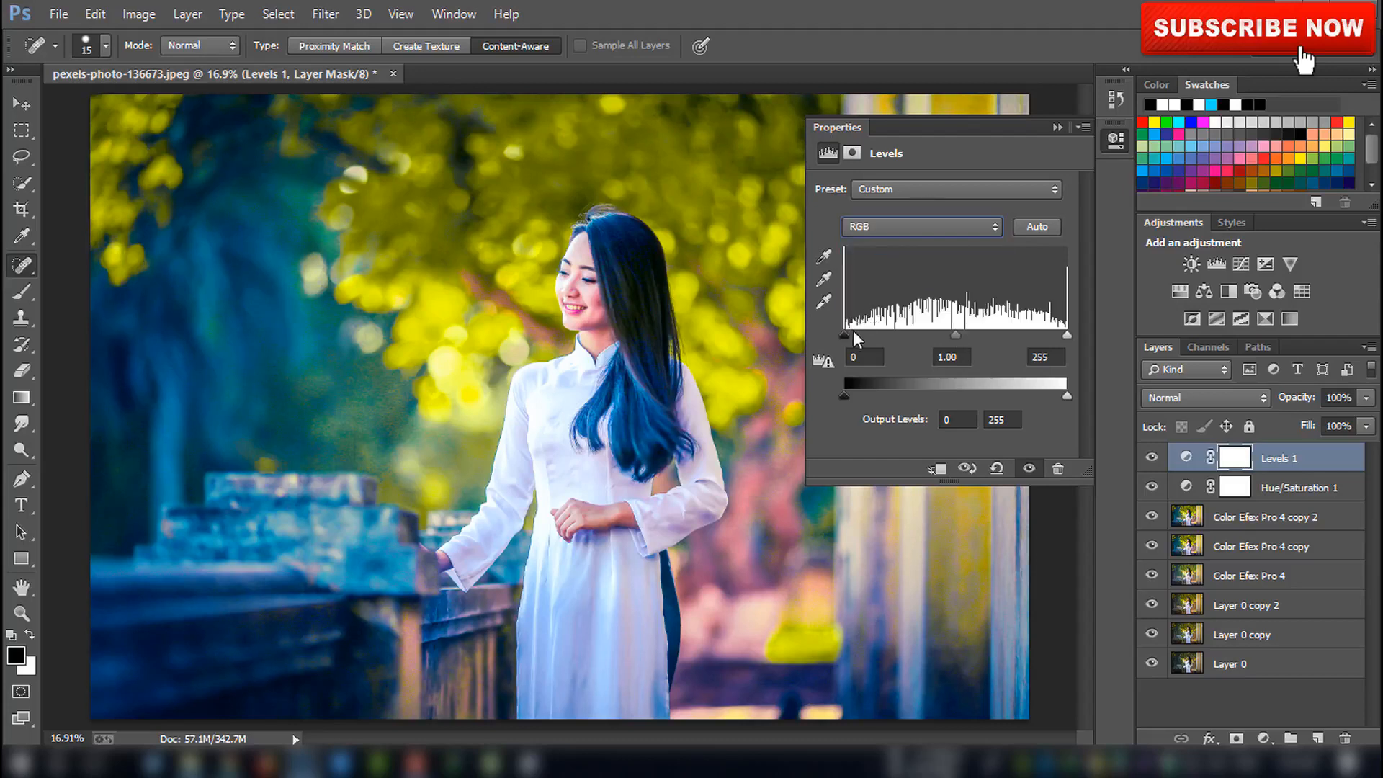
left_click_drag(850, 335, 854, 334)
left_click_drag(956, 335, 961, 338)
left_click_drag(1065, 337, 1065, 340)
left_click_drag(849, 394, 853, 394)
mouse_move(1056, 400)
left_mouse_down()
mouse_move(1022, 394)
mouse_move(1047, 397)
left_mouse_up()
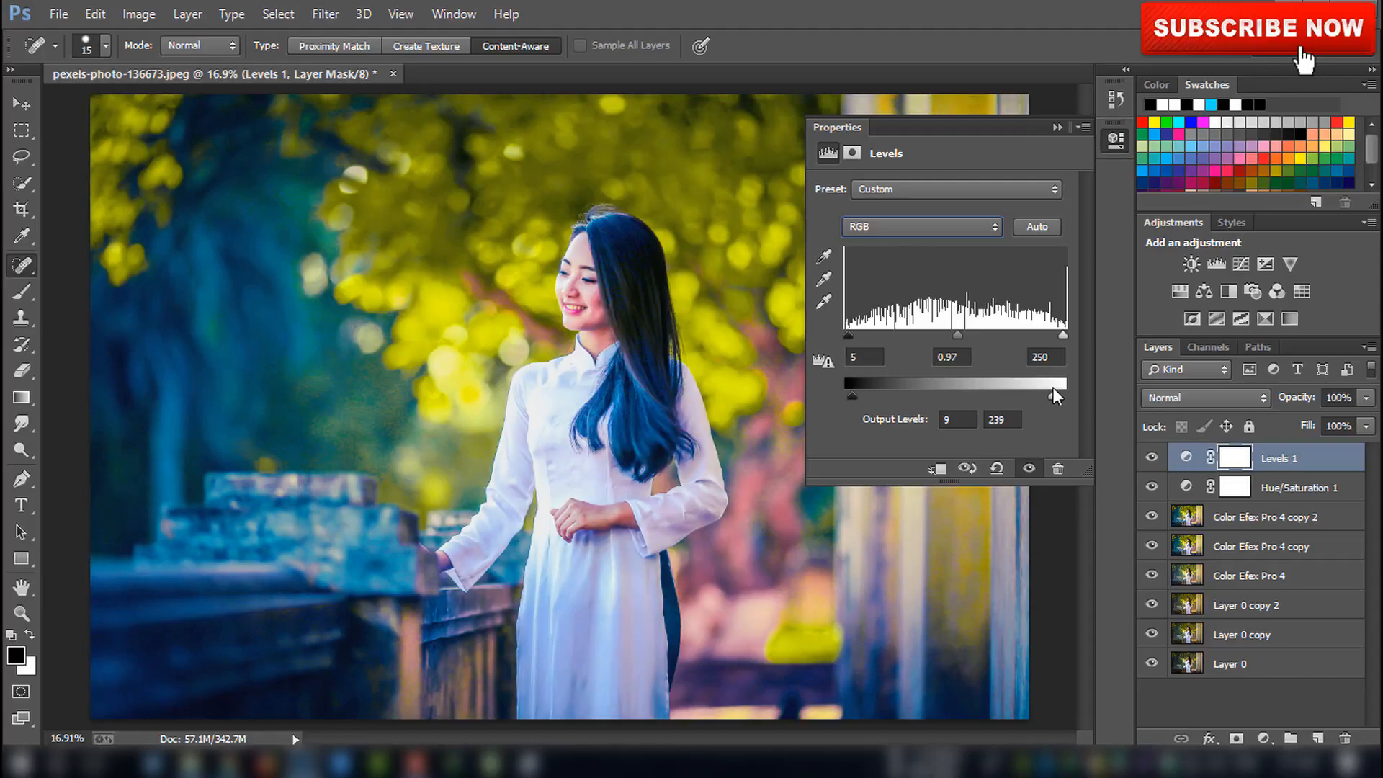
Toggle the Levels adjustment layer's visibility off and on to compare the image
left_click(1057, 127)
left_click(1151, 458)
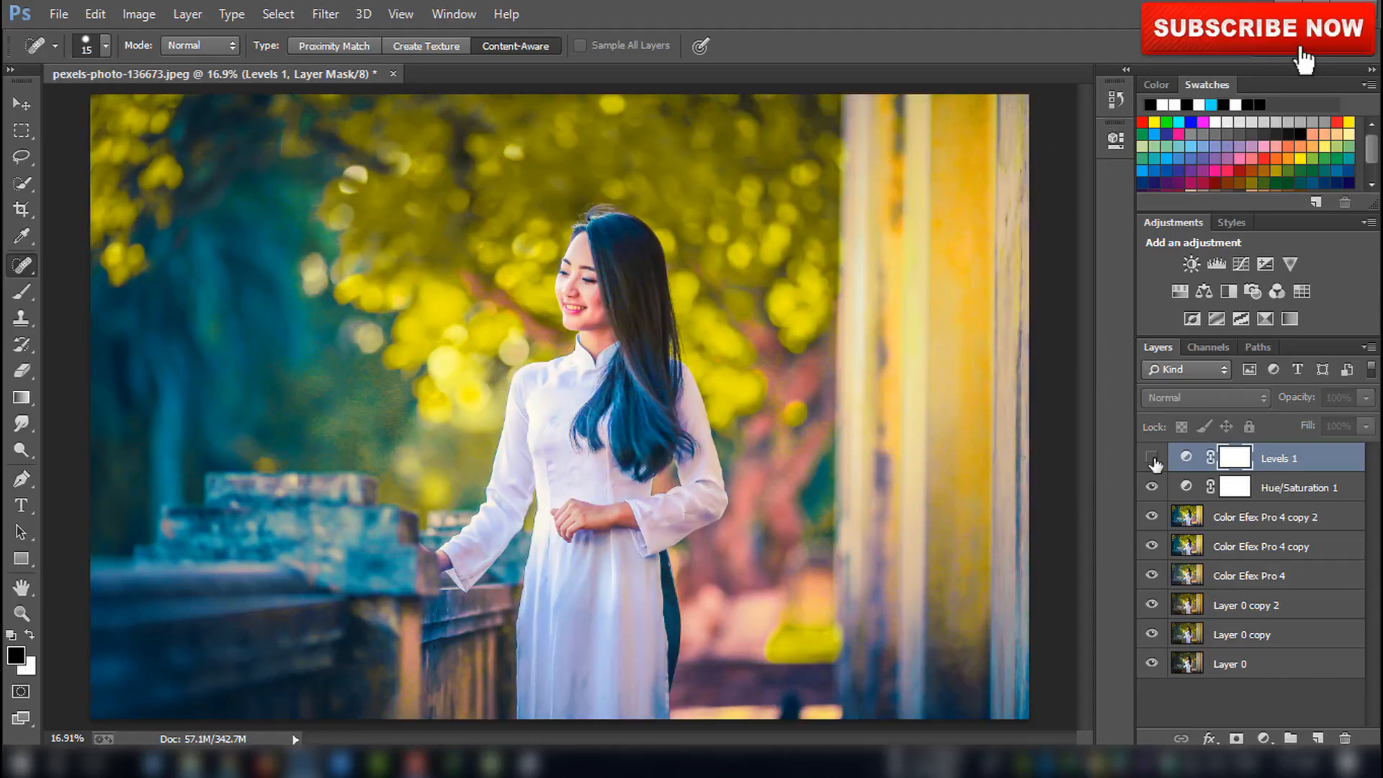
left_click(1152, 458)
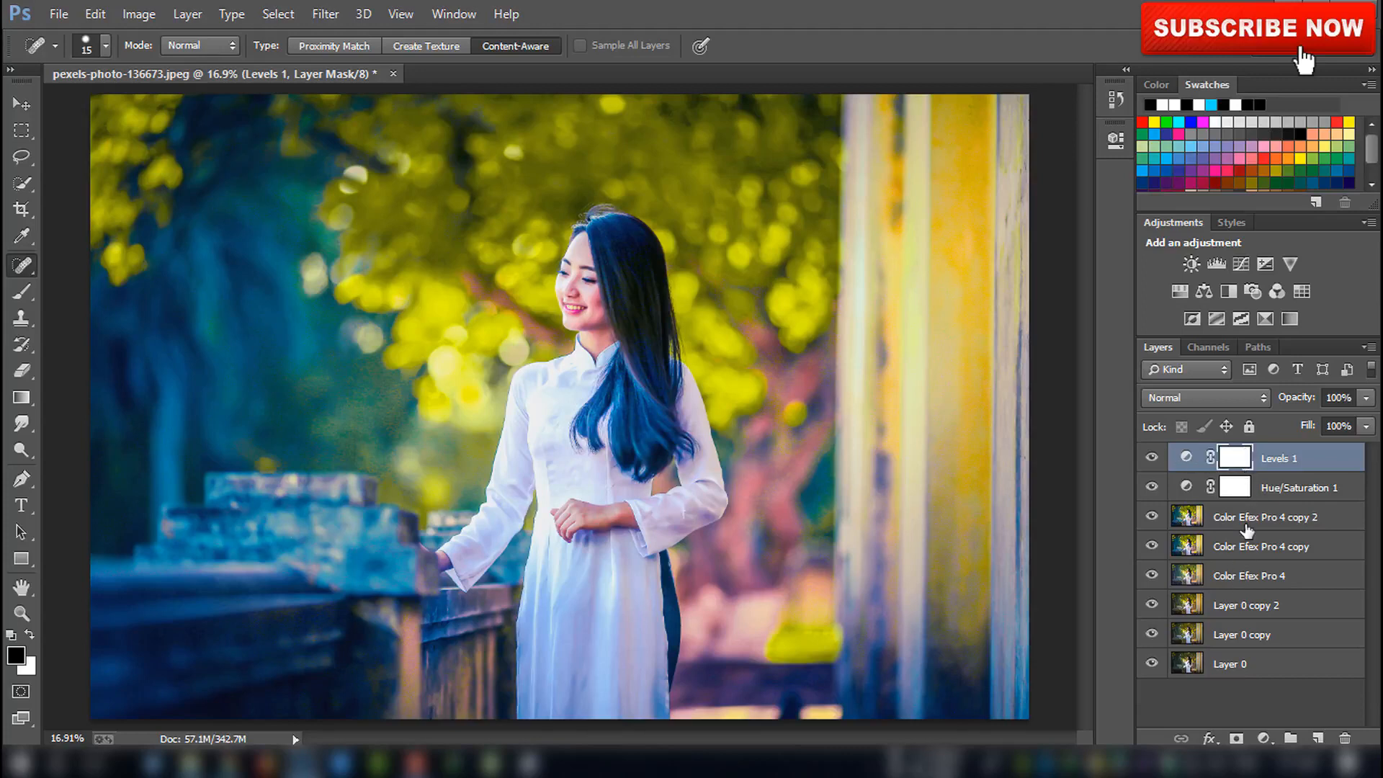
Add a Curves adjustment layer, raising the black point and adding midtone points to lift and brighten the RGB curve
left_click(1242, 267)
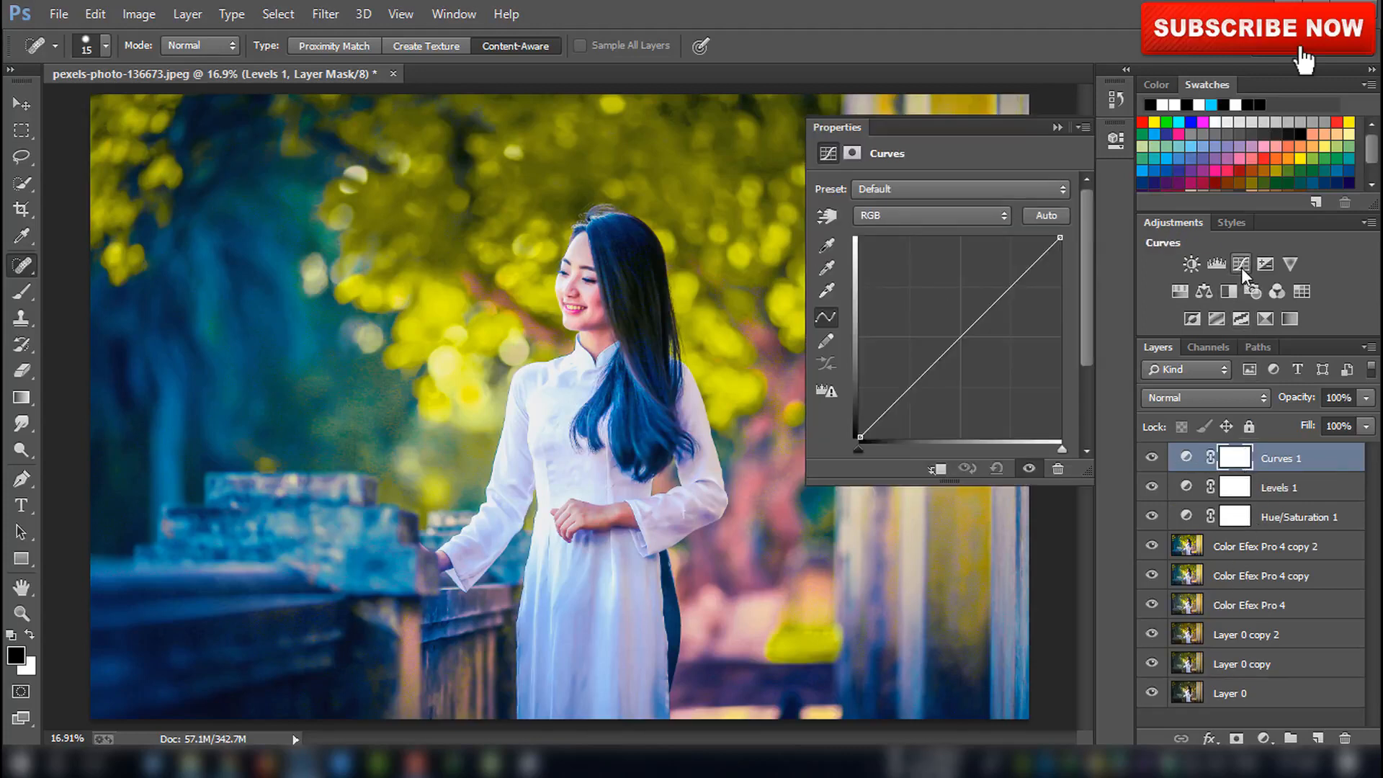
left_click(885, 216)
left_click(890, 239)
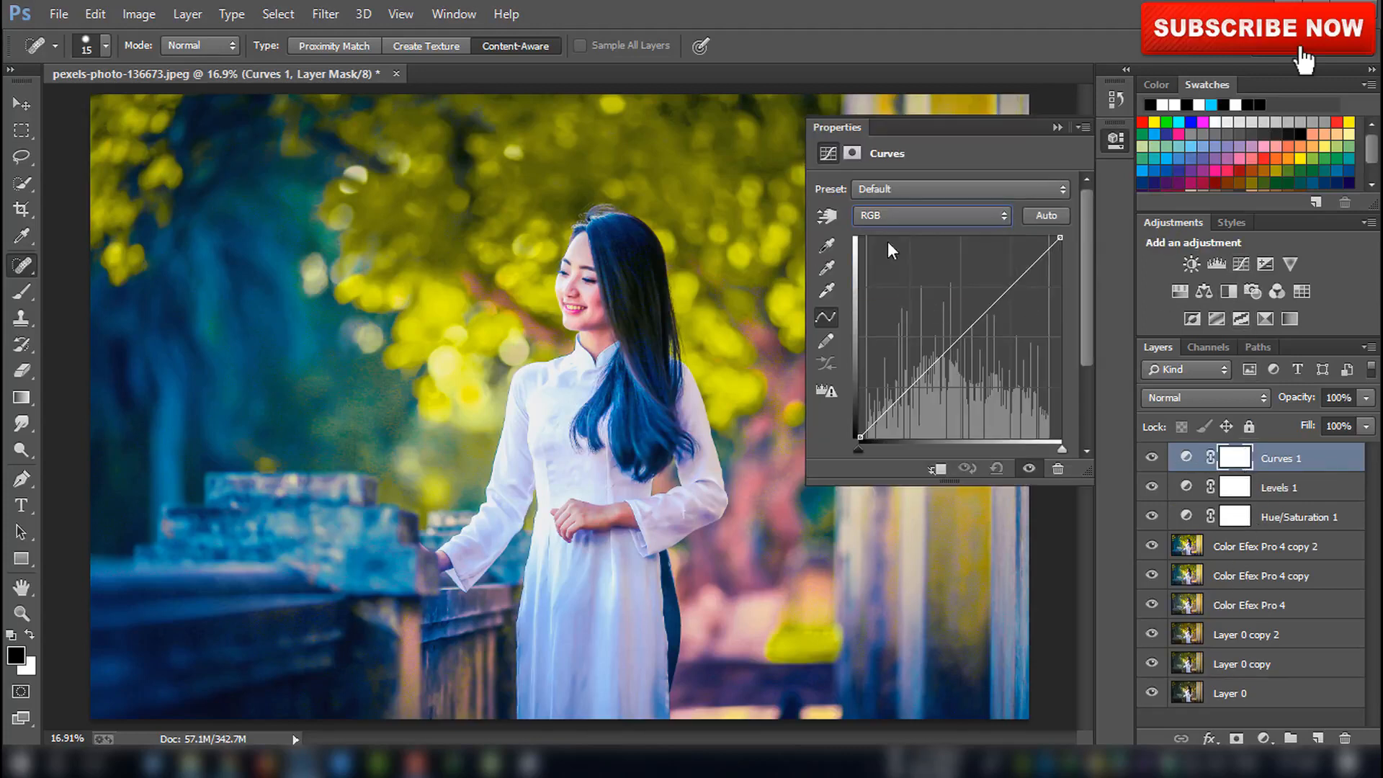
left_click_drag(860, 435, 860, 427)
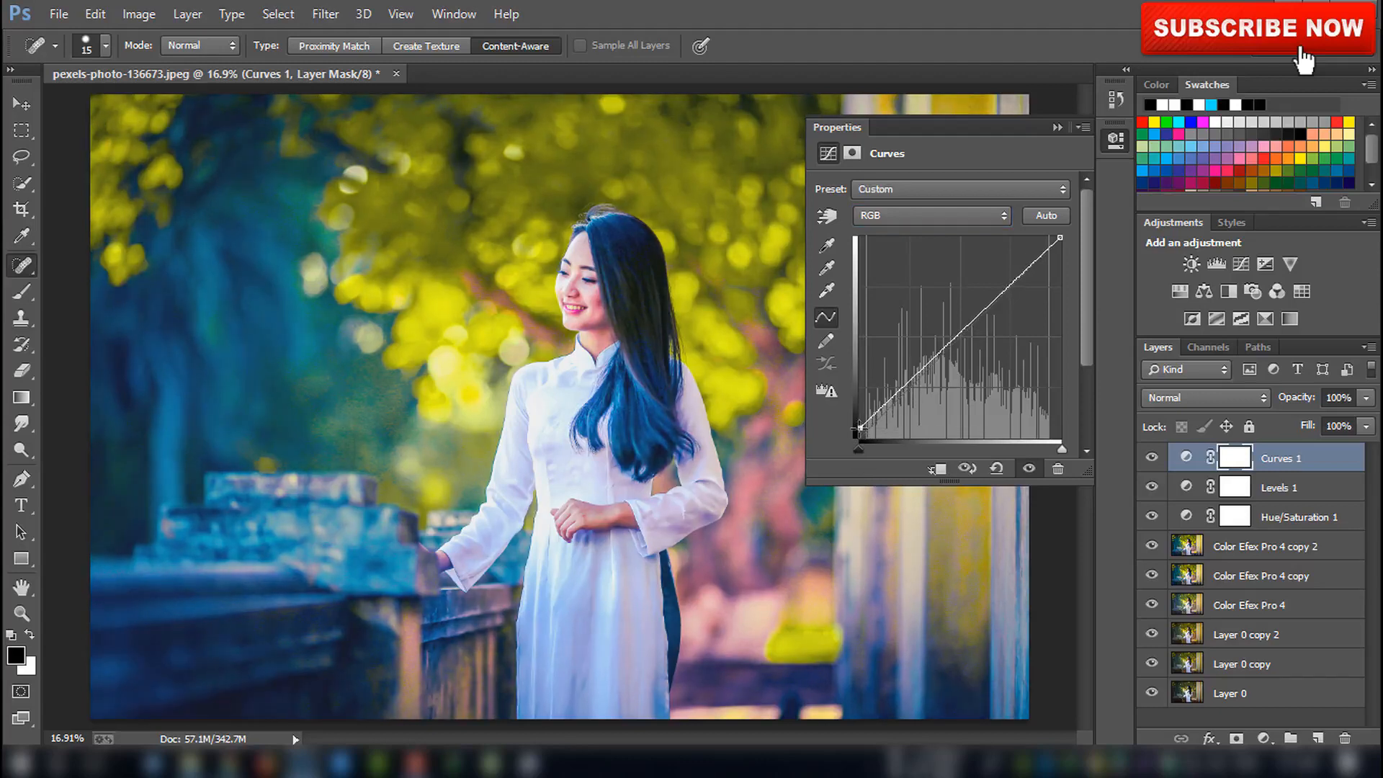
key("ctrl+z")
left_click(911, 387)
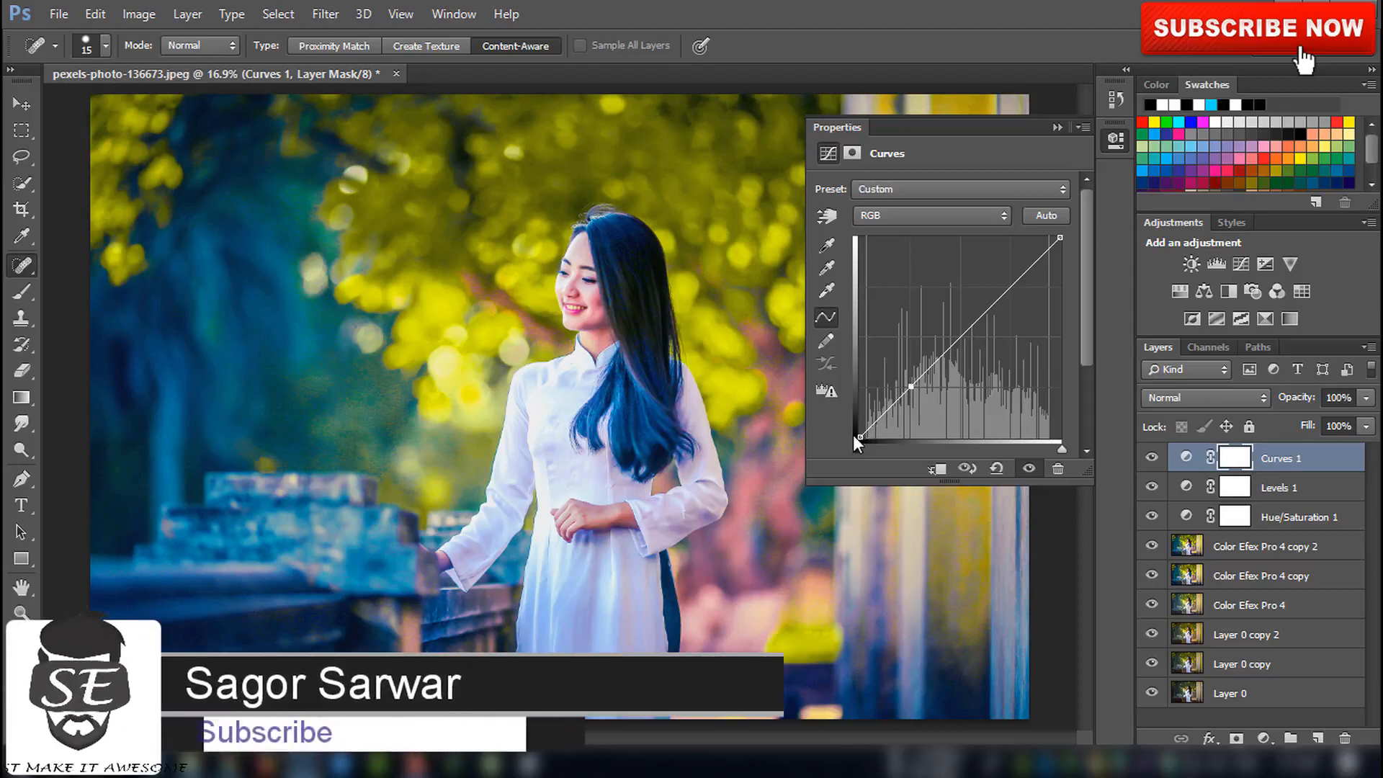
left_click_drag(858, 435, 838, 402)
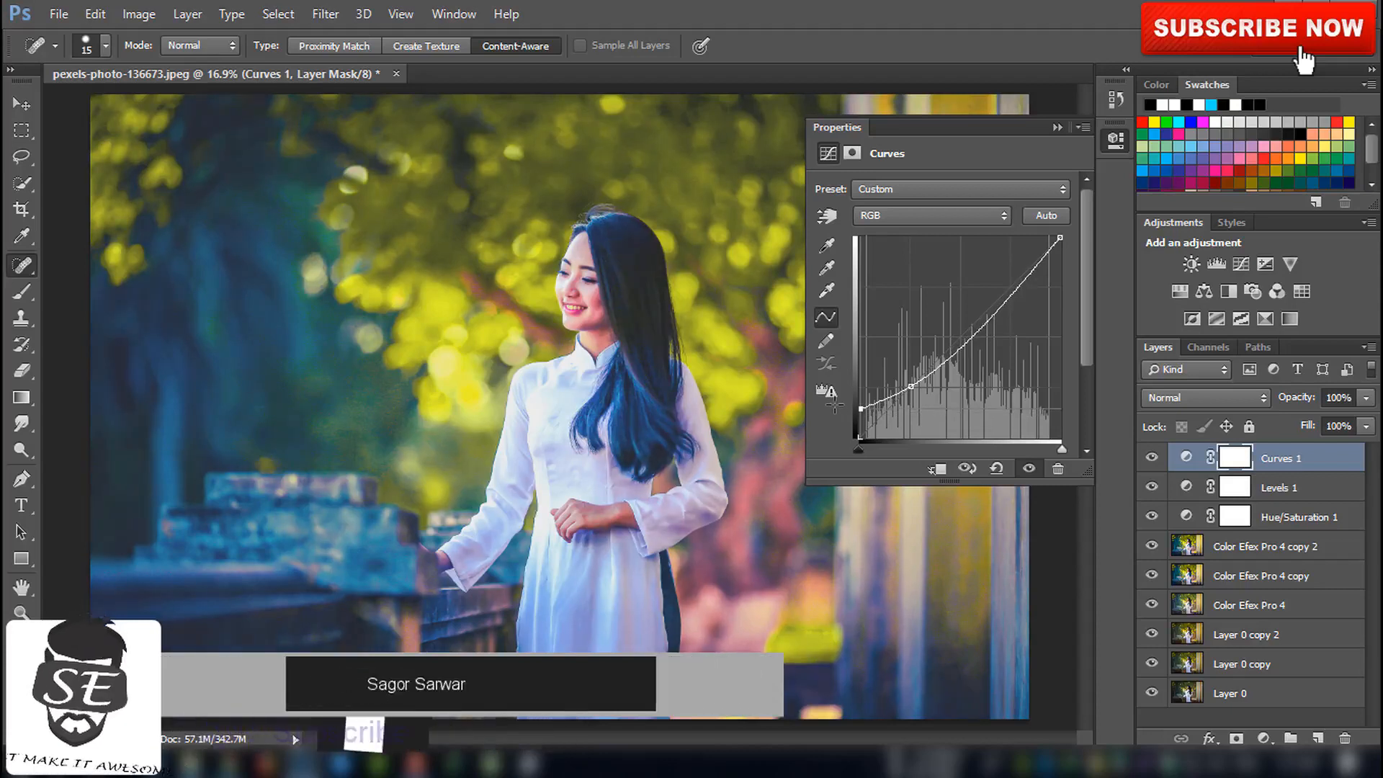
left_click(975, 333)
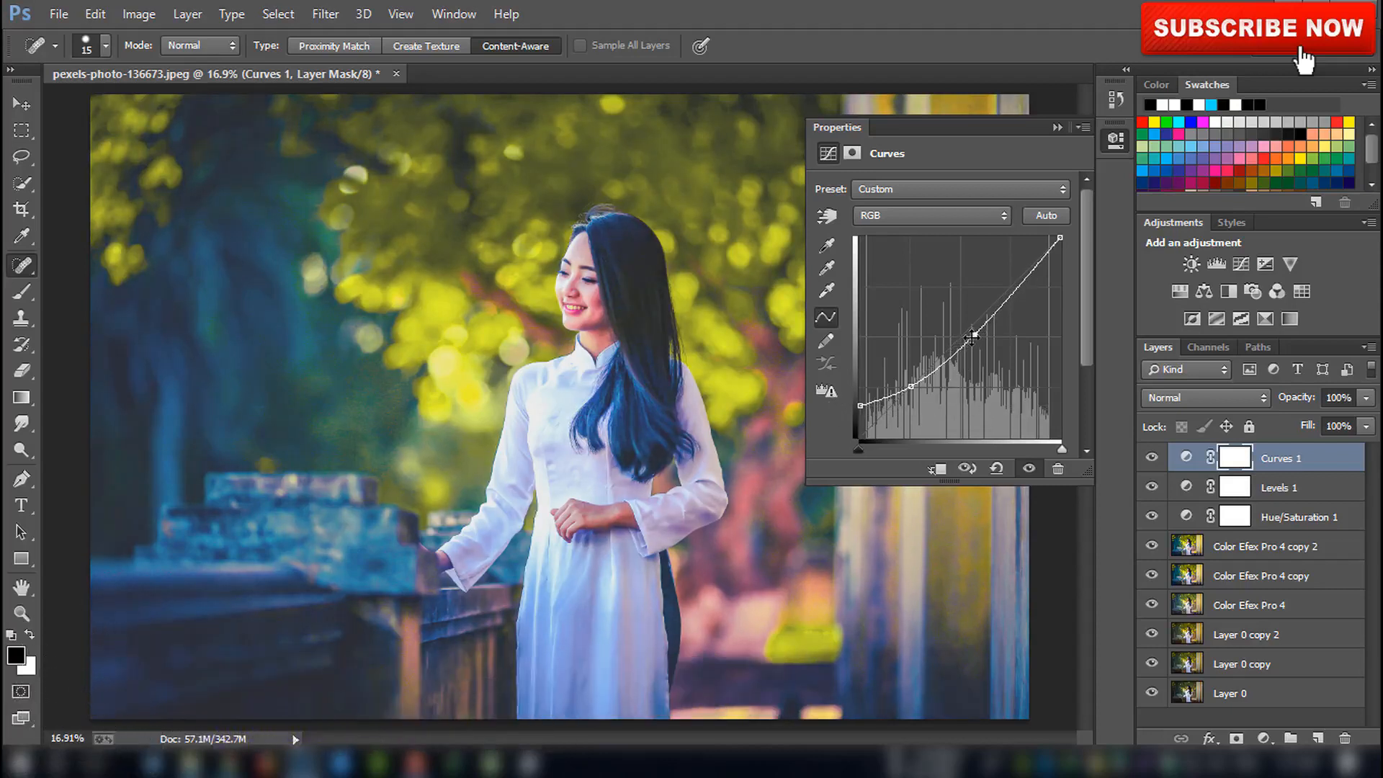
left_click_drag(975, 335, 971, 334)
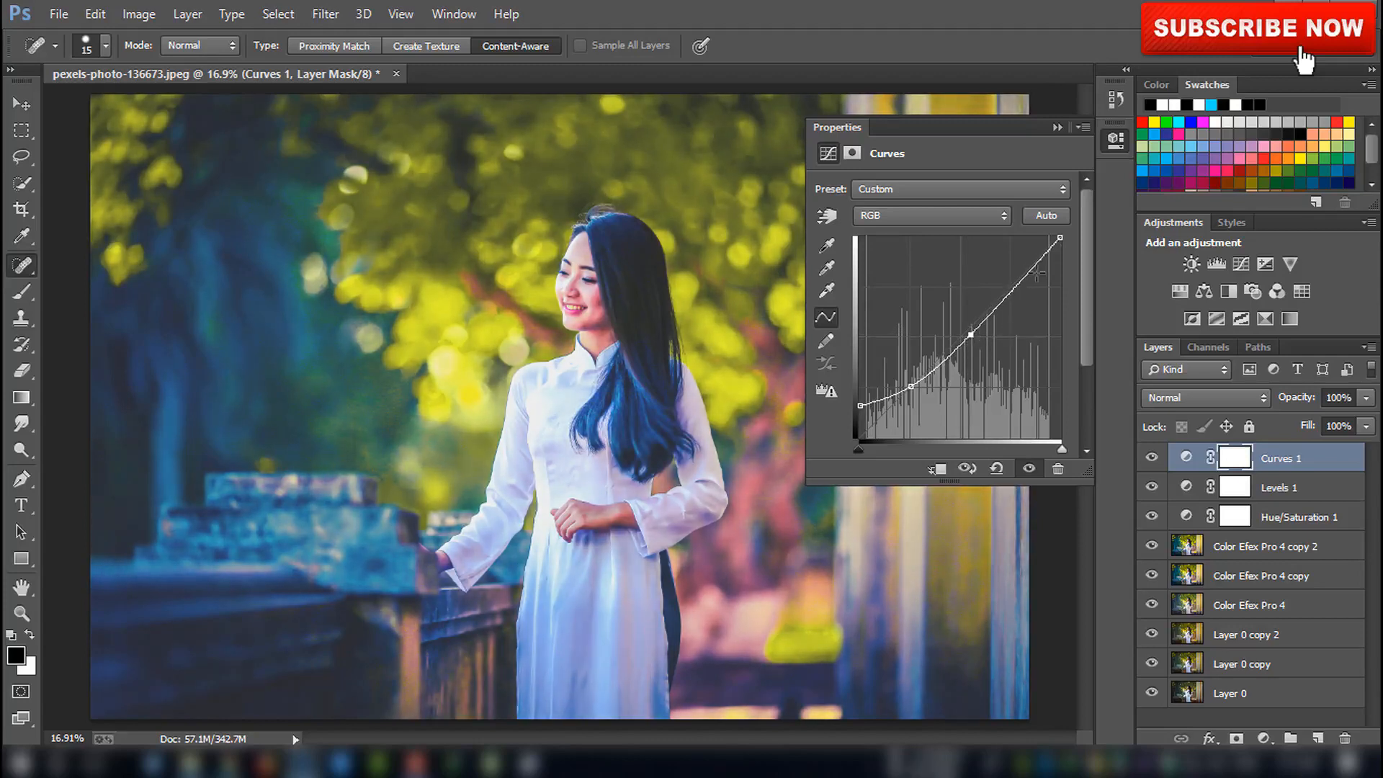
left_click(1056, 132)
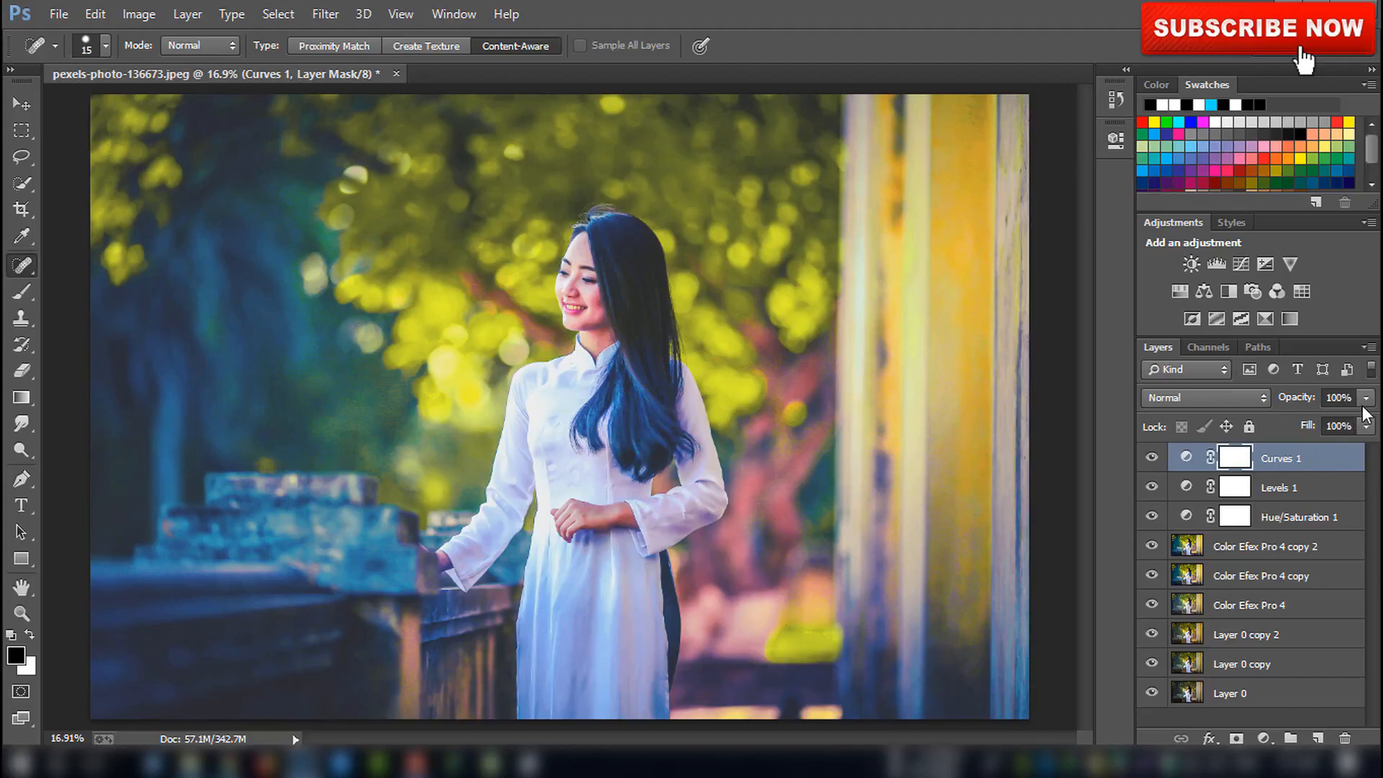
Set the Curves layer's opacity to 84%
mouse_move(1365, 398)
left_mouse_down()
mouse_move(1333, 421)
mouse_move(1350, 419)
left_mouse_up()
left_click(1305, 469)
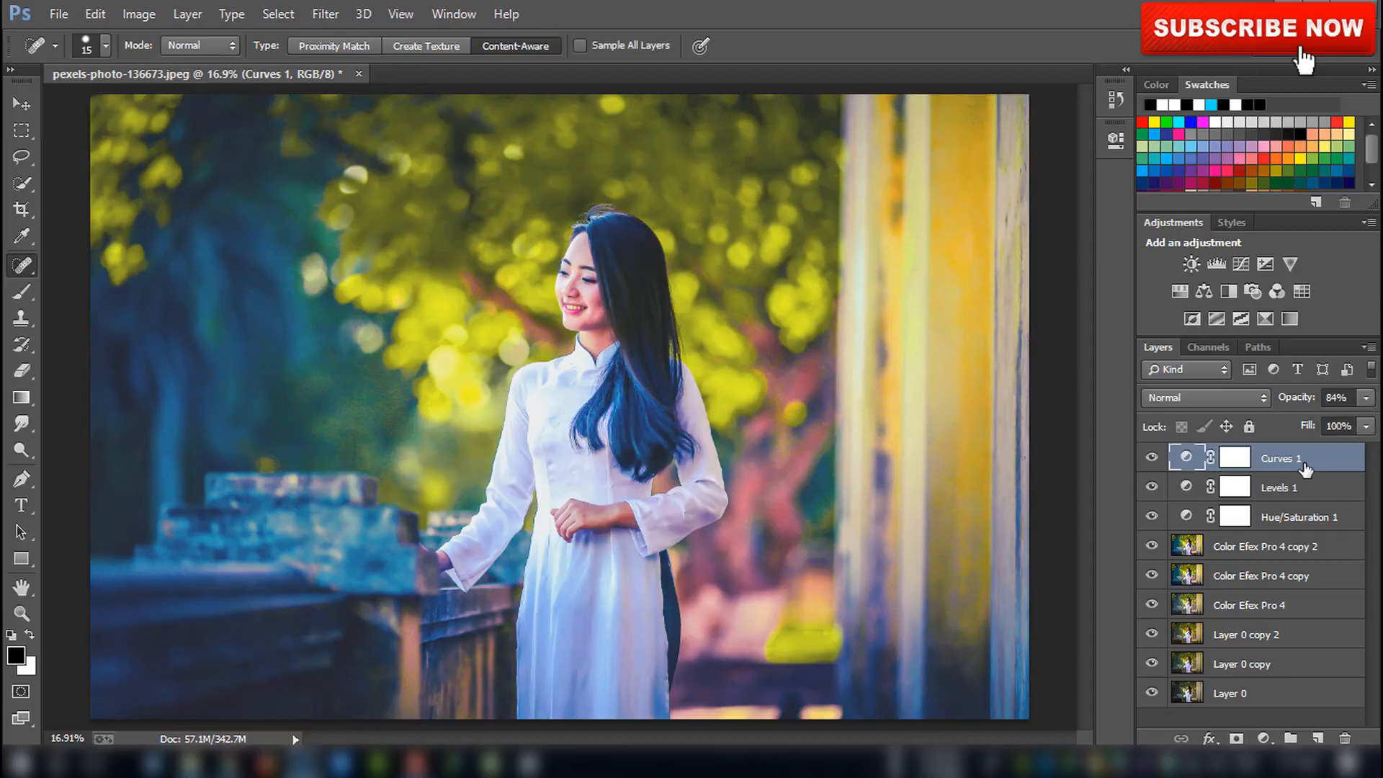
Hide the three adjustment layers and duplicate the Color Efex Pro 4 copy 2 layer
left_click(1251, 548)
left_click(1152, 458)
left_click(1152, 486)
left_click(1151, 516)
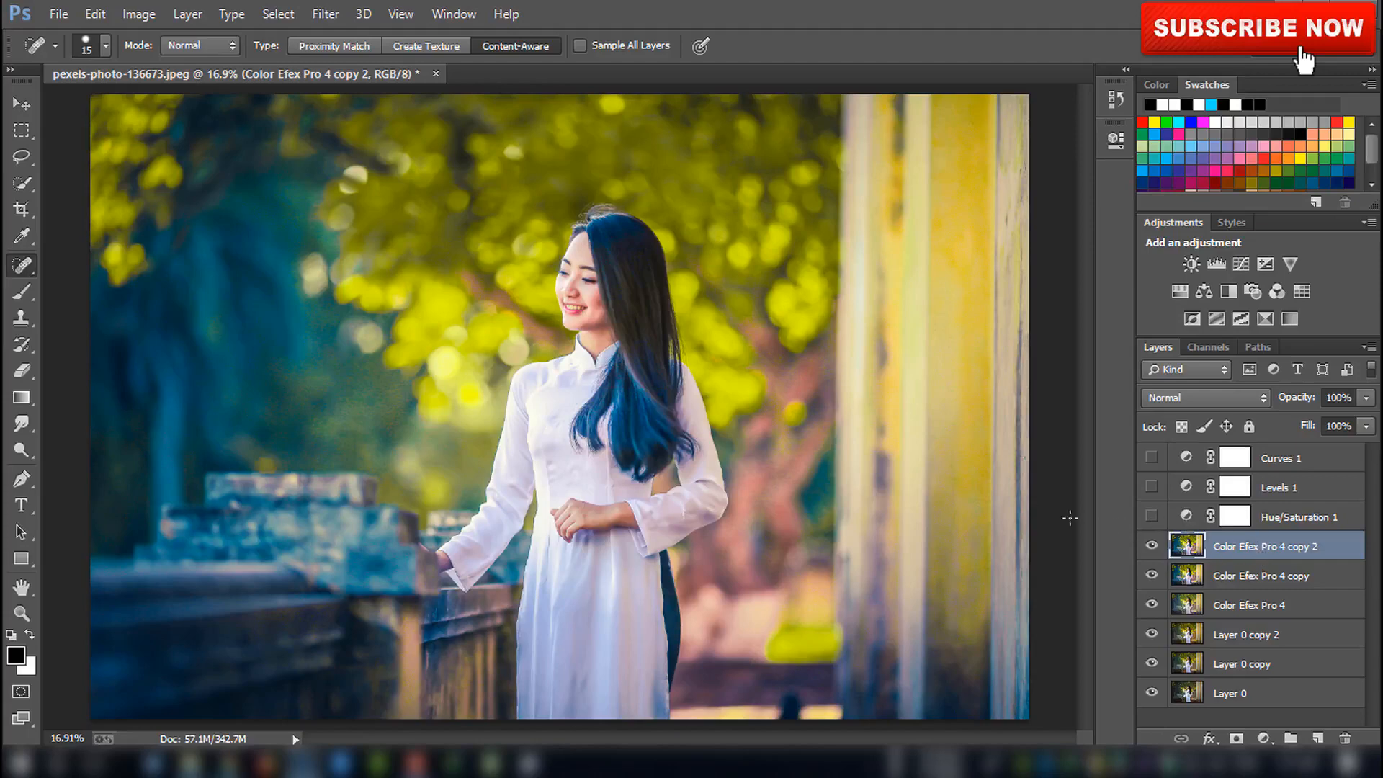
key("ctrl+j")
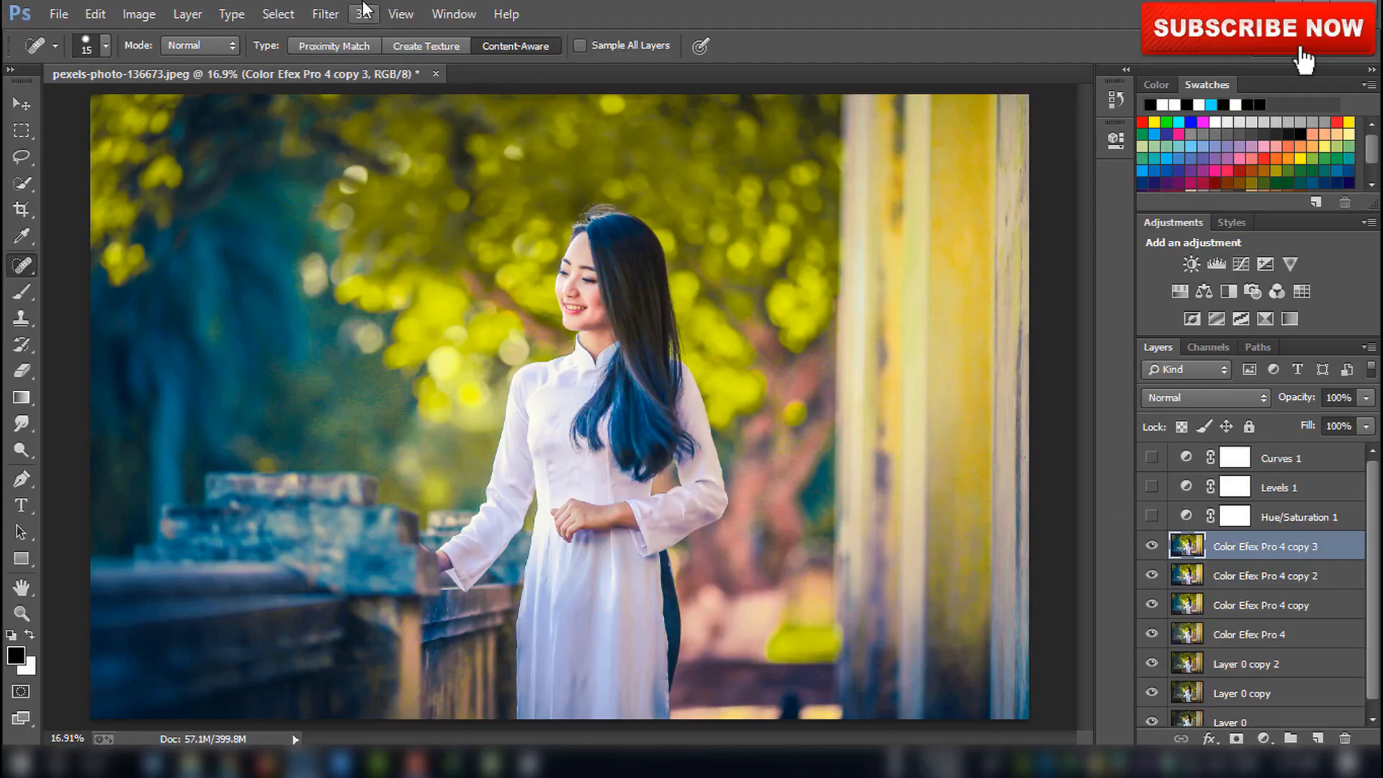
Open Imagenomic Portraiture and tune the skin tones mask to hue 113, saturation 43 and luminance 81
left_click(325, 14)
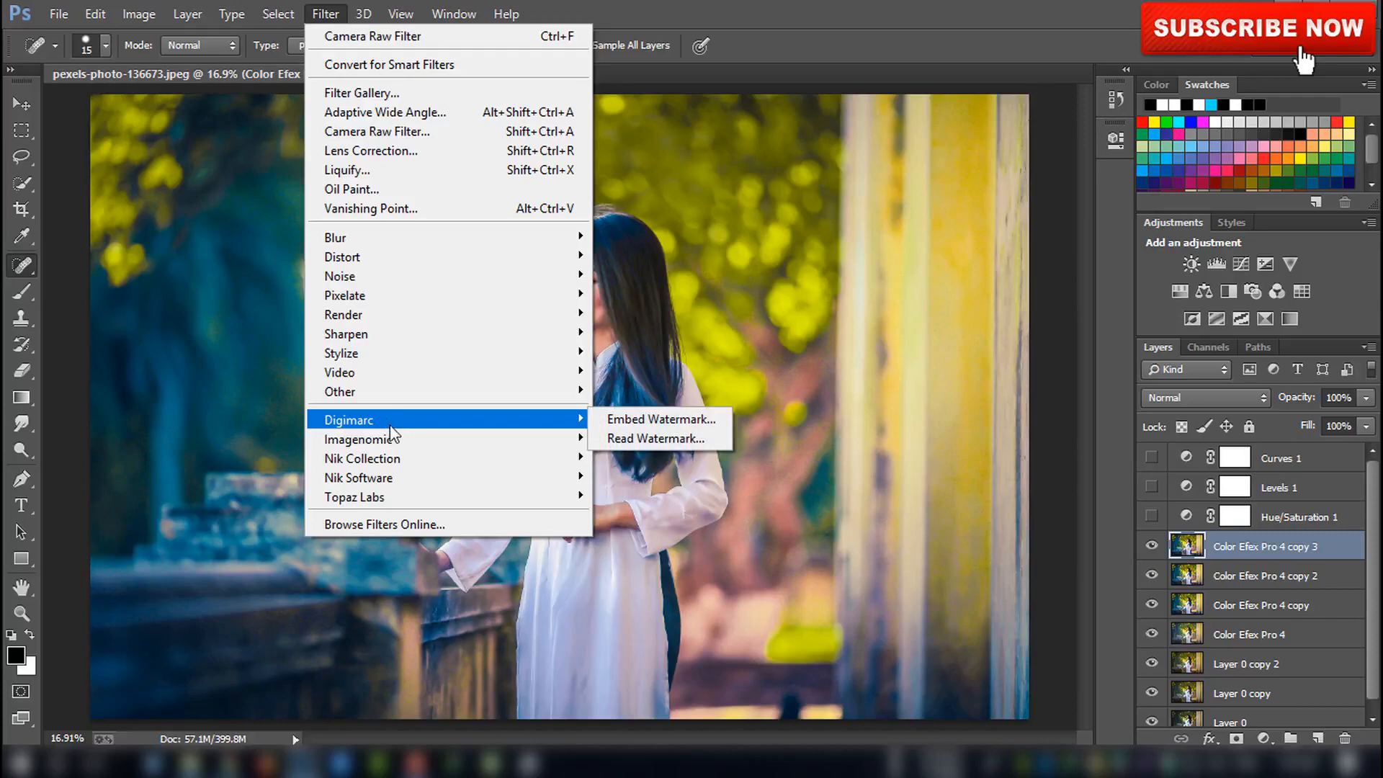
mouse_move(403, 438)
left_click(639, 456)
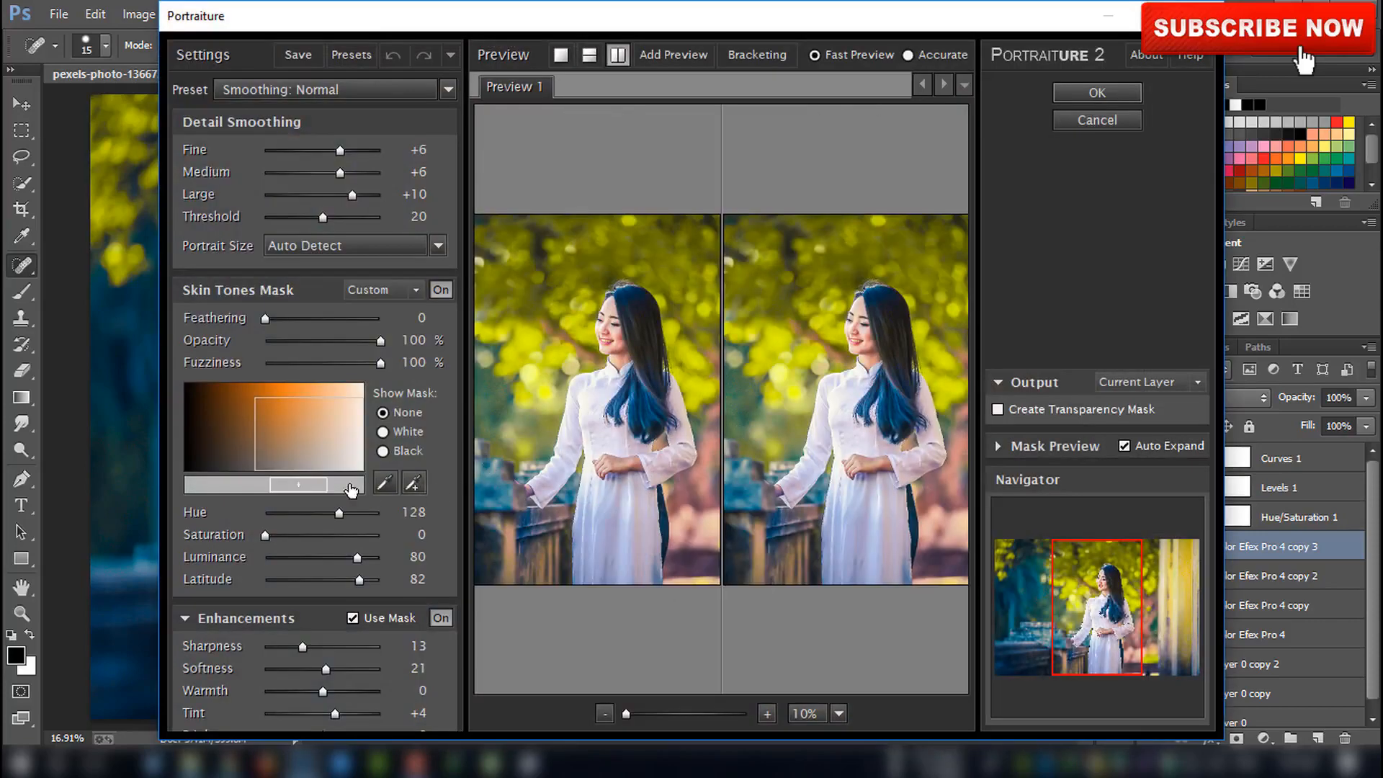
left_click_drag(319, 485, 350, 404)
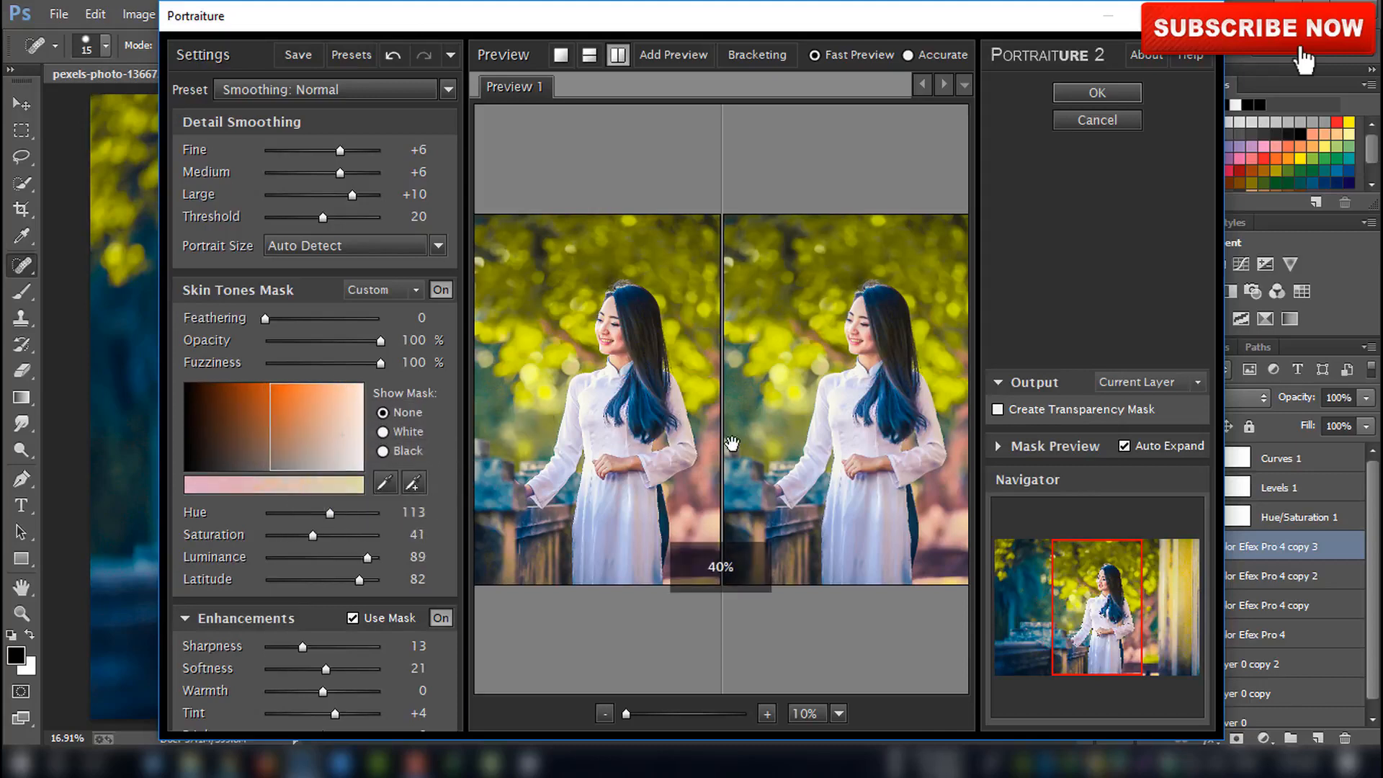
left_click_drag(625, 713, 641, 713)
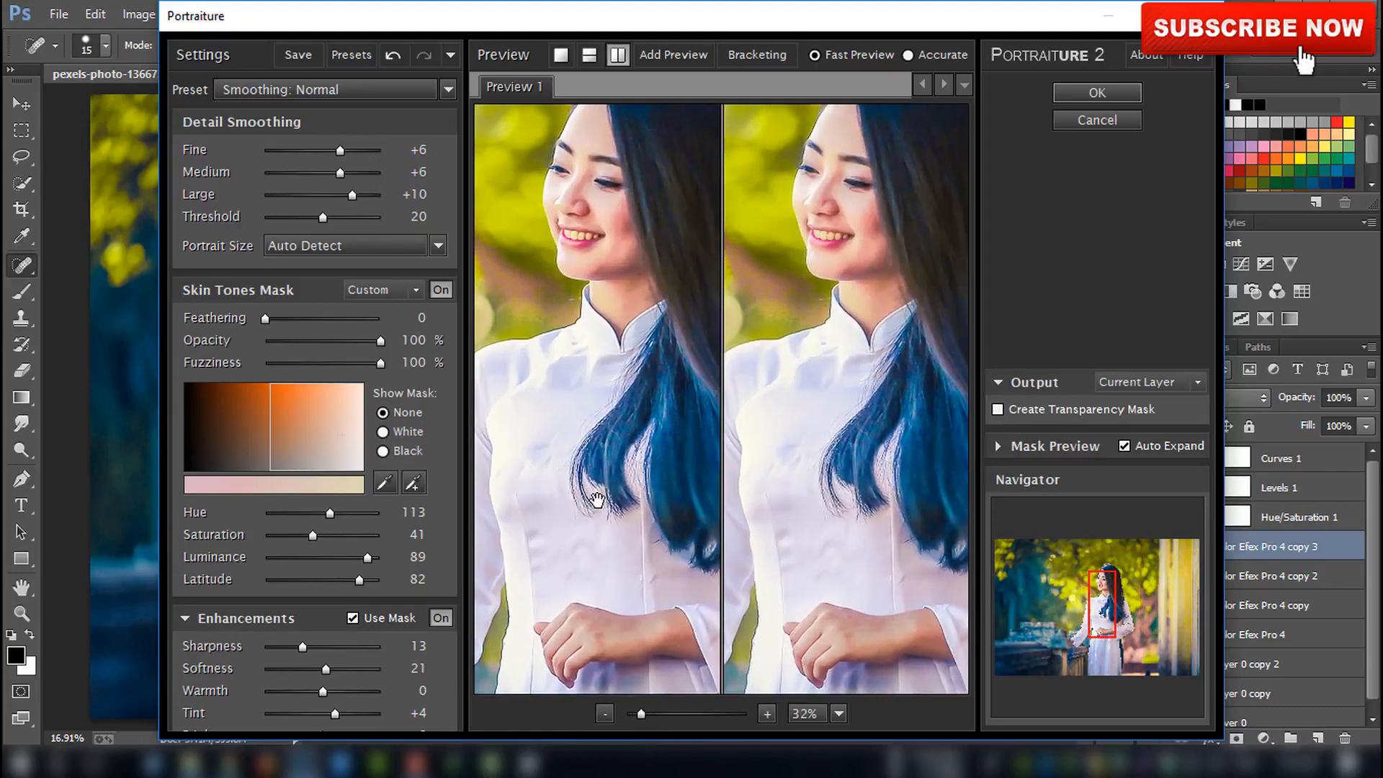
left_click_drag(325, 448, 315, 437)
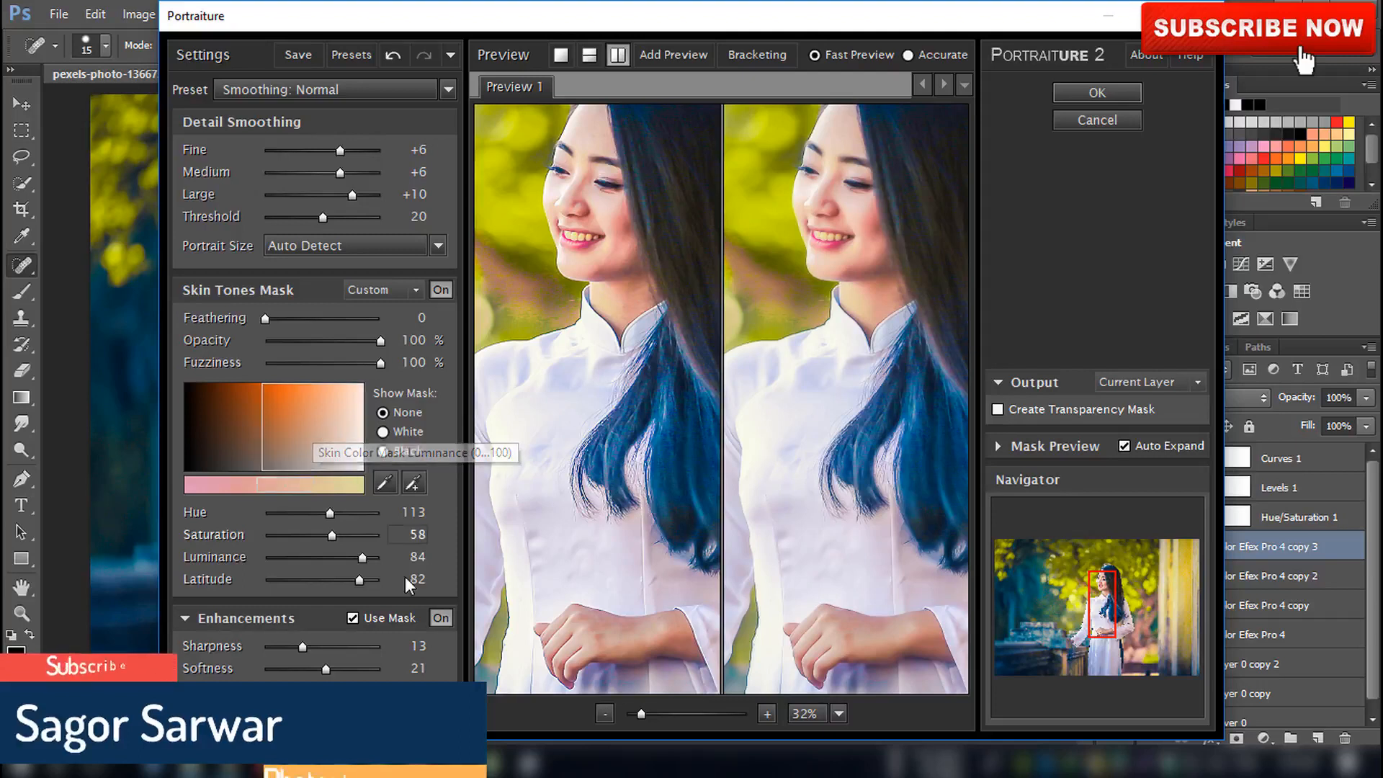
left_click_drag(309, 453, 309, 463)
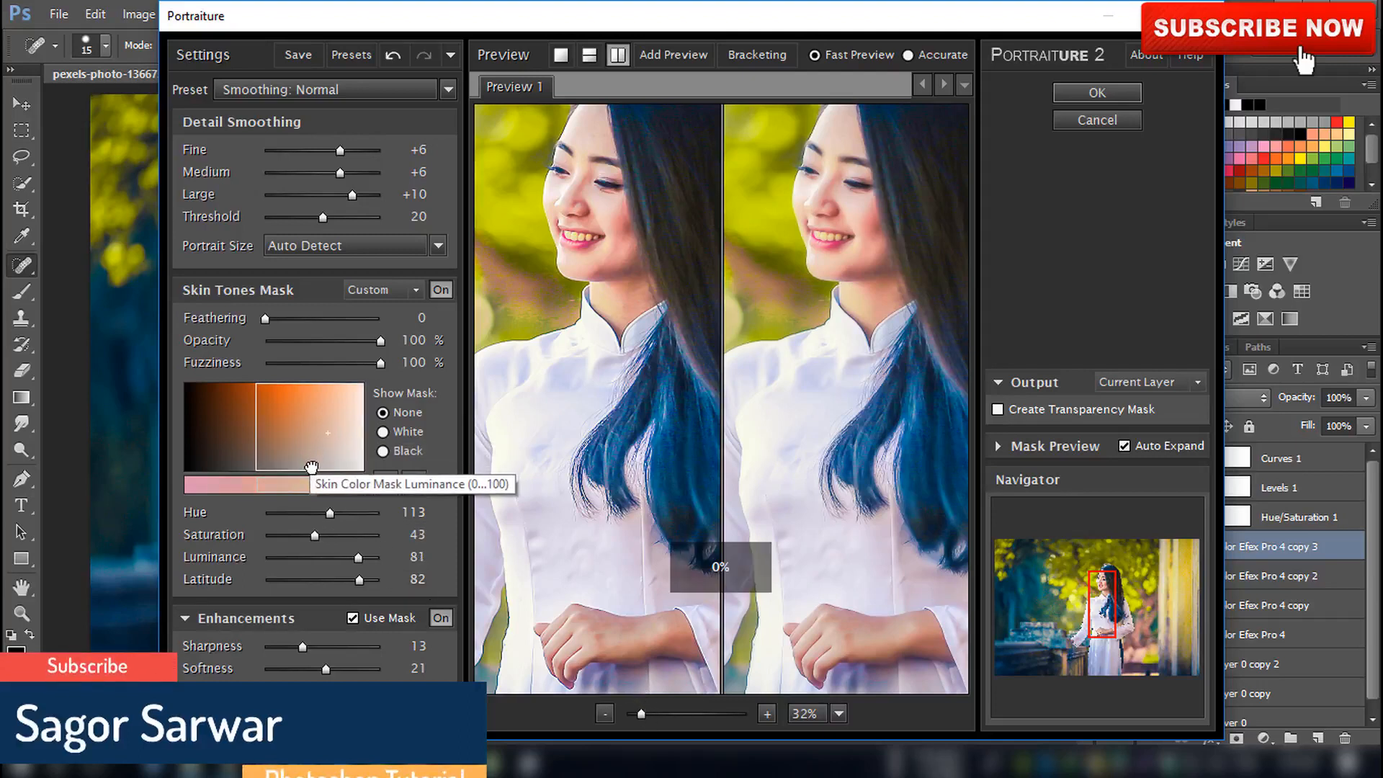
Set sharpness to 14, warmth to -7 and tint to -1, then apply the Portraiture filter
left_click_drag(303, 646, 296, 646)
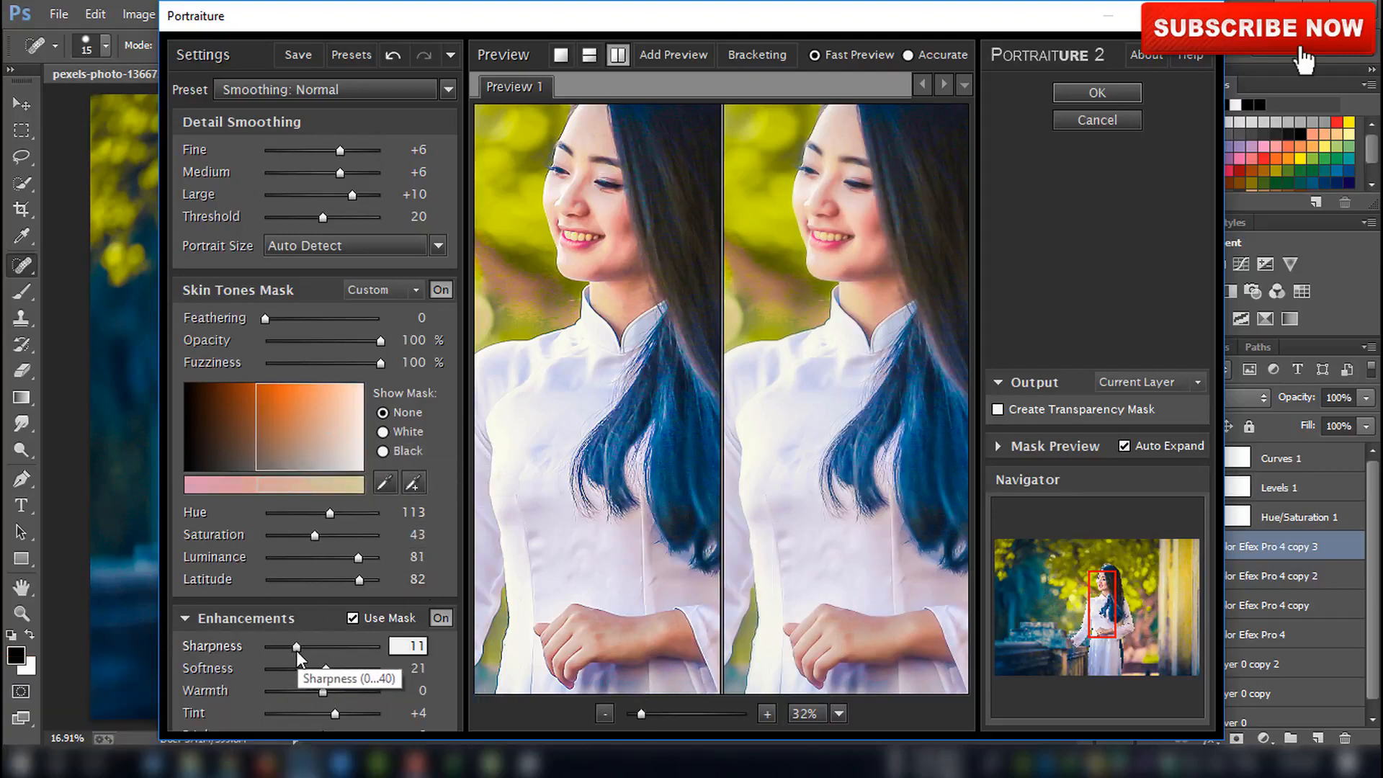
mouse_move(327, 696)
left_mouse_down()
mouse_move(292, 689)
mouse_move(320, 714)
left_mouse_up()
left_click_drag(296, 646, 309, 647)
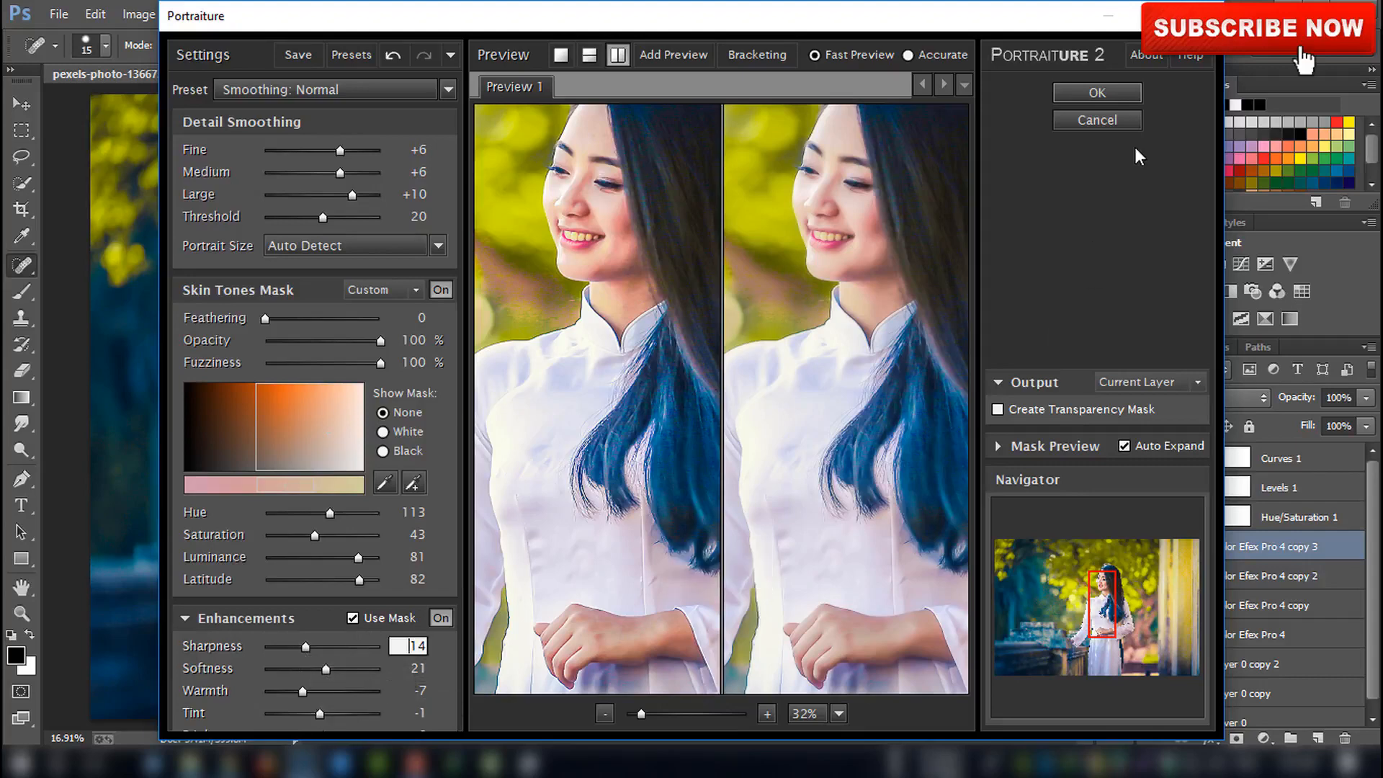
left_click(1097, 93)
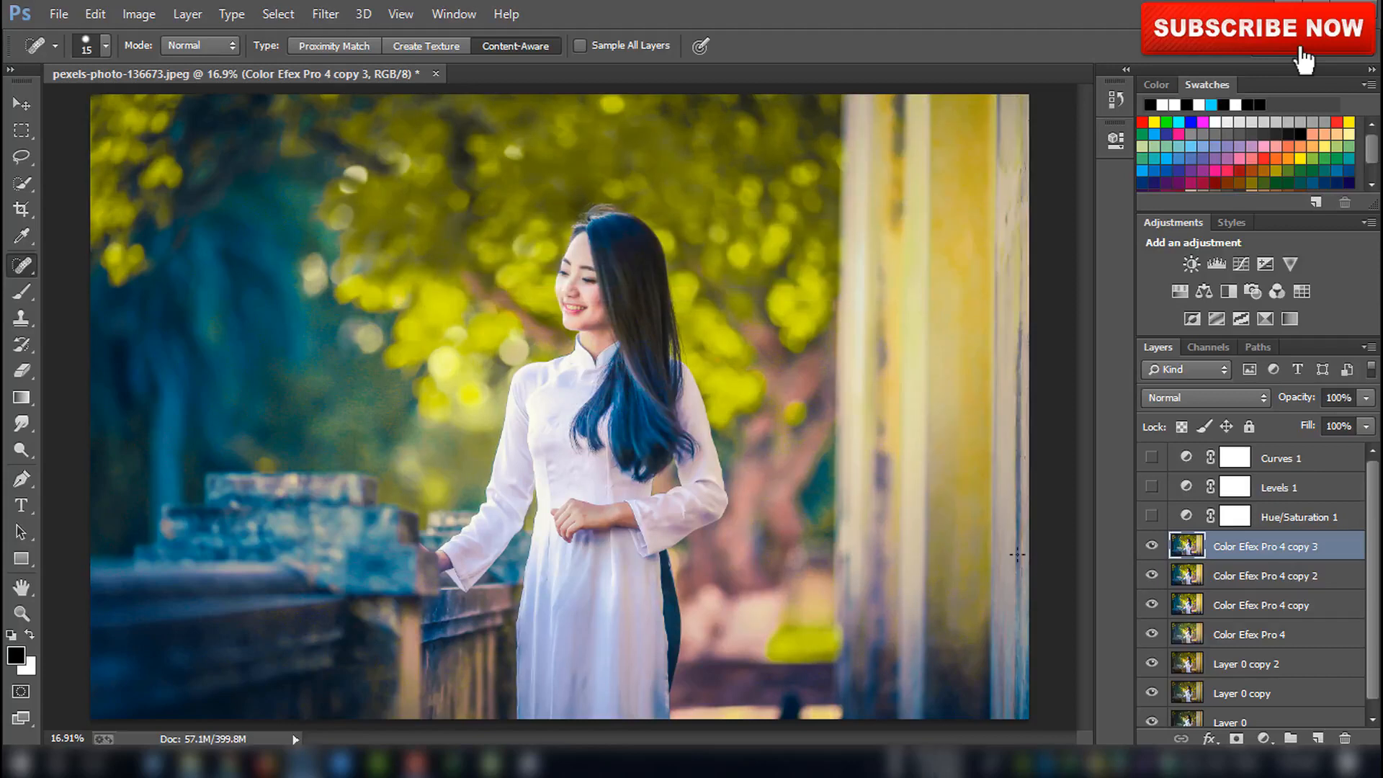
Add a black layer mask to the smoothed layer and pick the Brush tool with white as foreground
left_click(1237, 738, "alt")
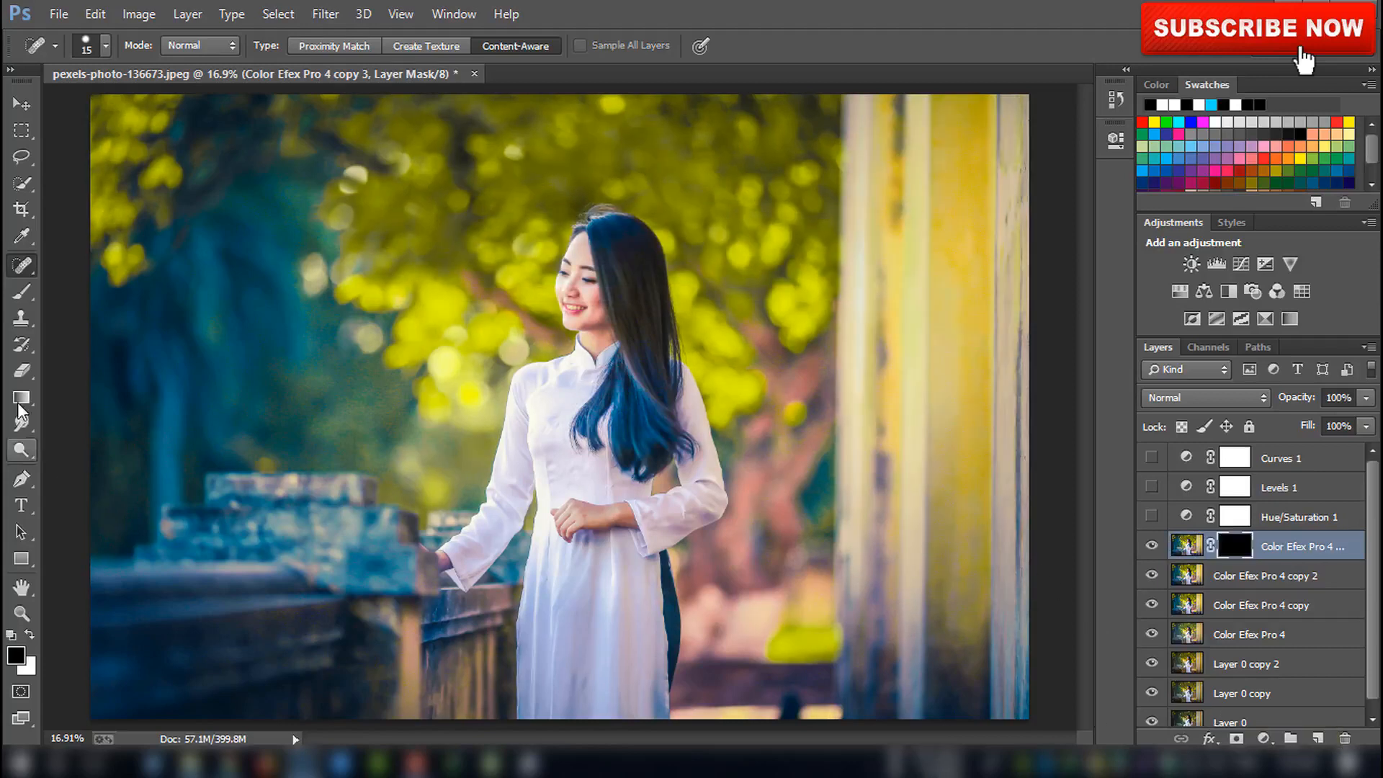
key("b")
left_click(29, 634)
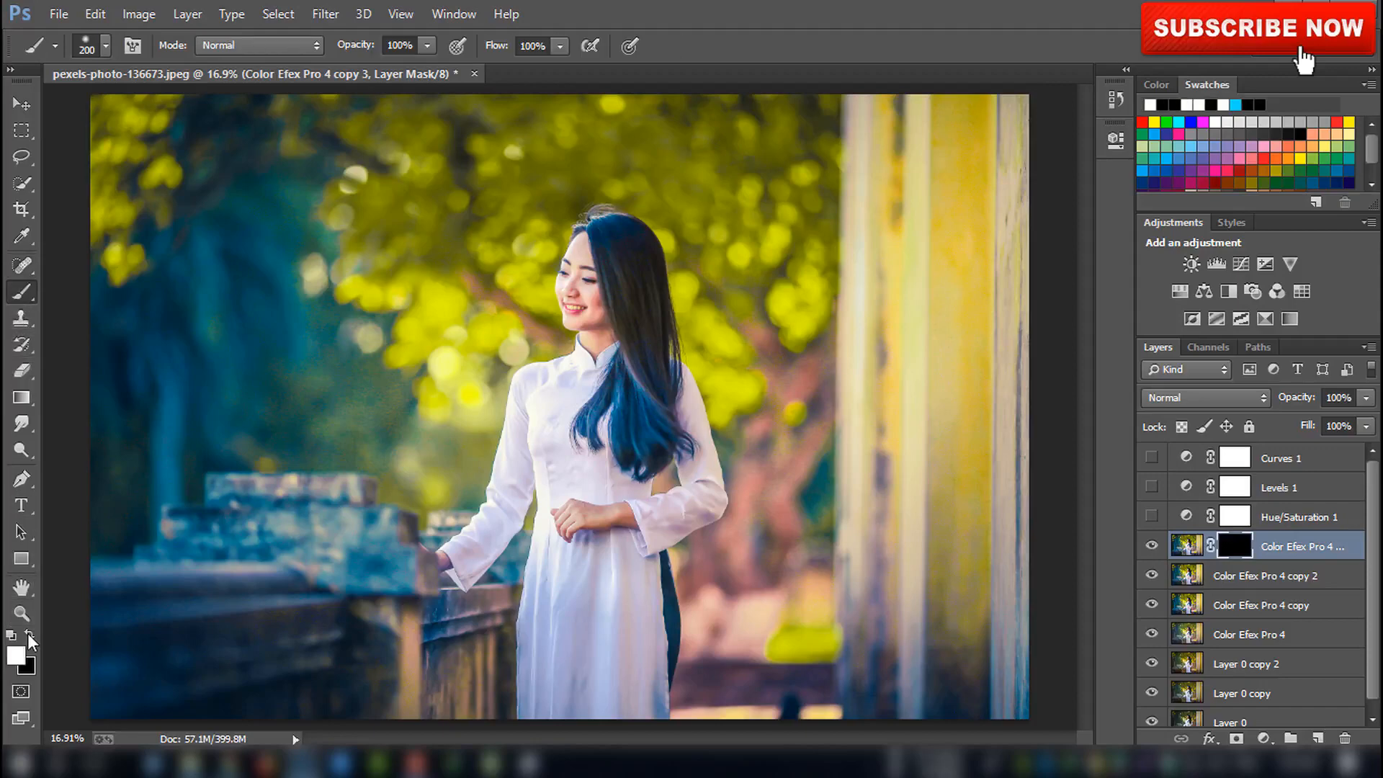
Paint white on the mask over the face with a 45-pixel brush
key("ctrl+plus")
key("ctrl+plus")
key("ctrl+plus")
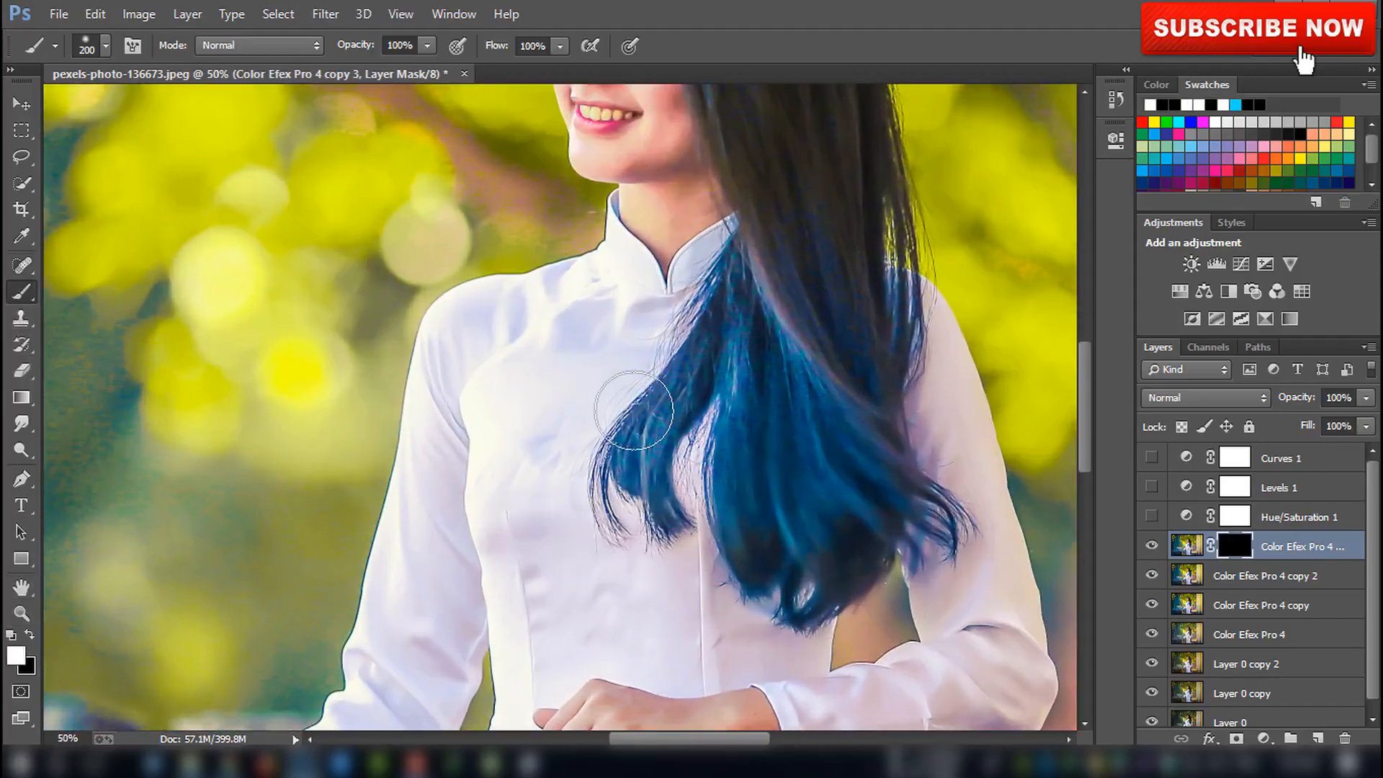
scroll(637, 411, "up", 3)
scroll(633, 410, "up", 2)
key("bracketleft")
key("bracketleft")
key("bracketleft")
key("bracketleft")
key("bracketleft")
key("bracketleft")
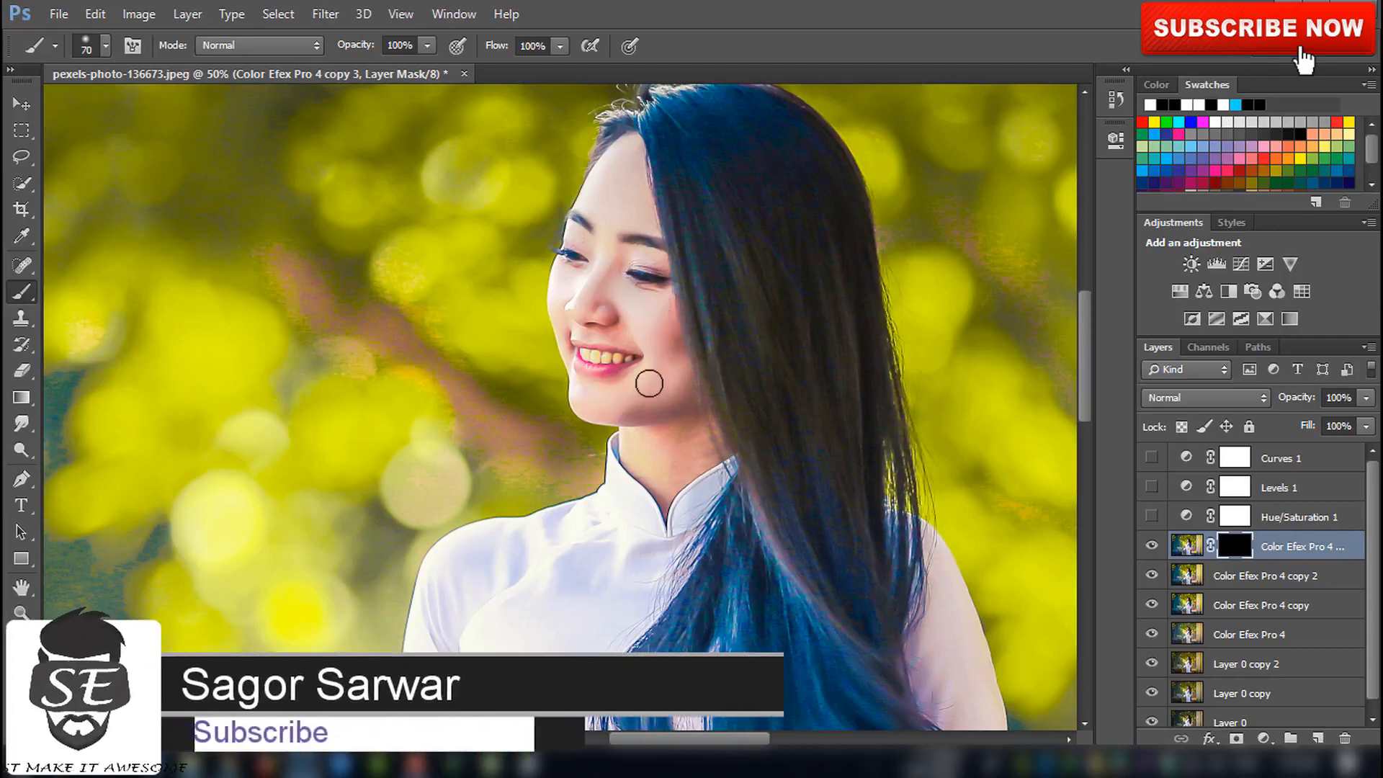
key("bracketleft")
key("bracketleft")
left_click(633, 341)
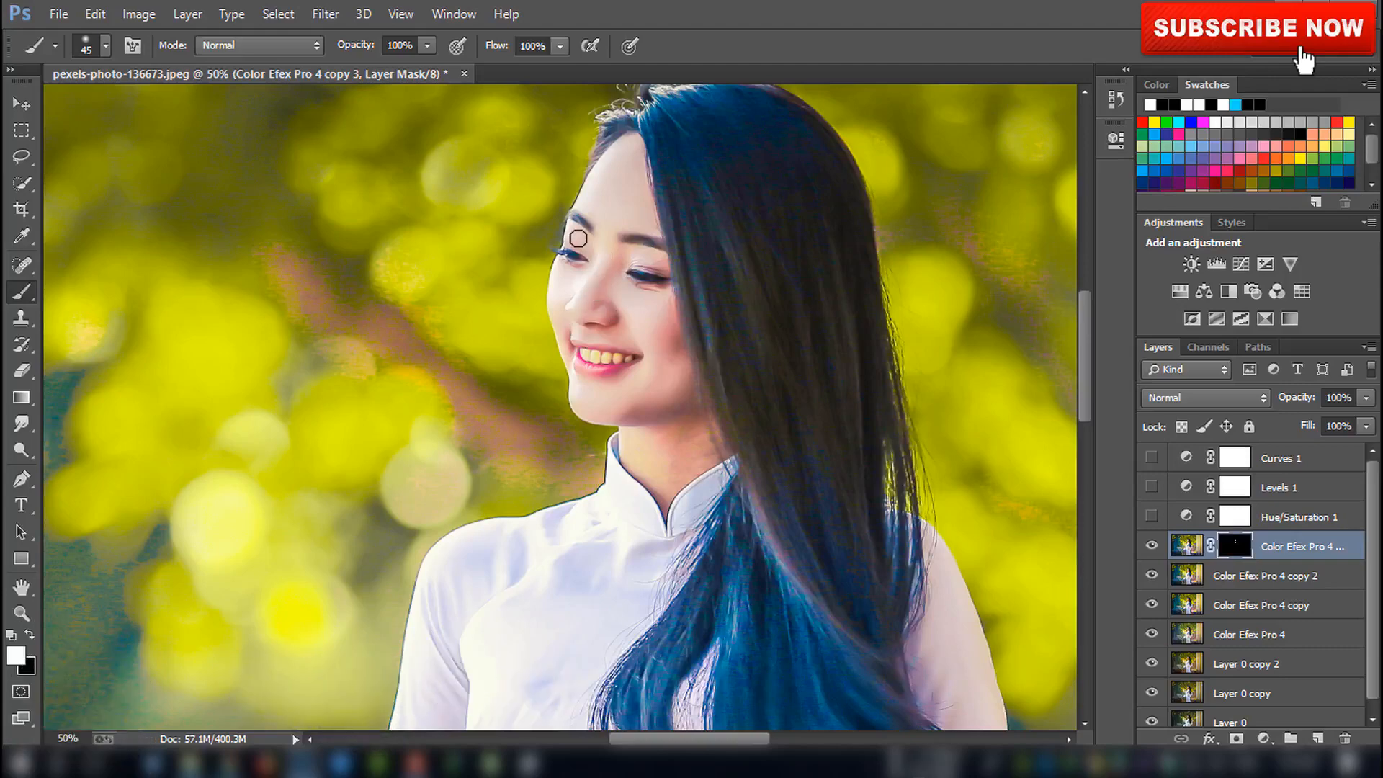
Paint white on the mask over the neck and hands with a 60-pixel brush
scroll(612, 221, "down", 2)
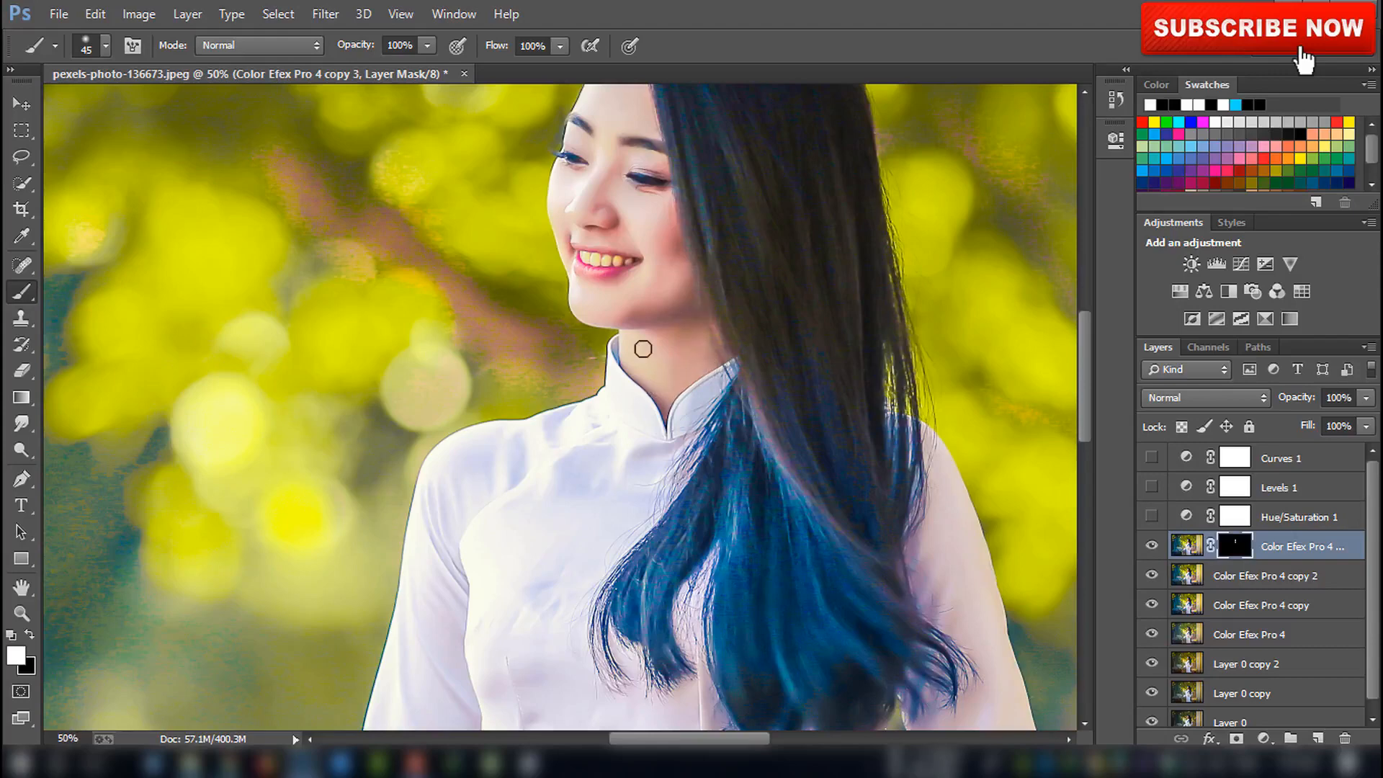
key("bracketright")
key("bracketright")
scroll(652, 360, "down", 10)
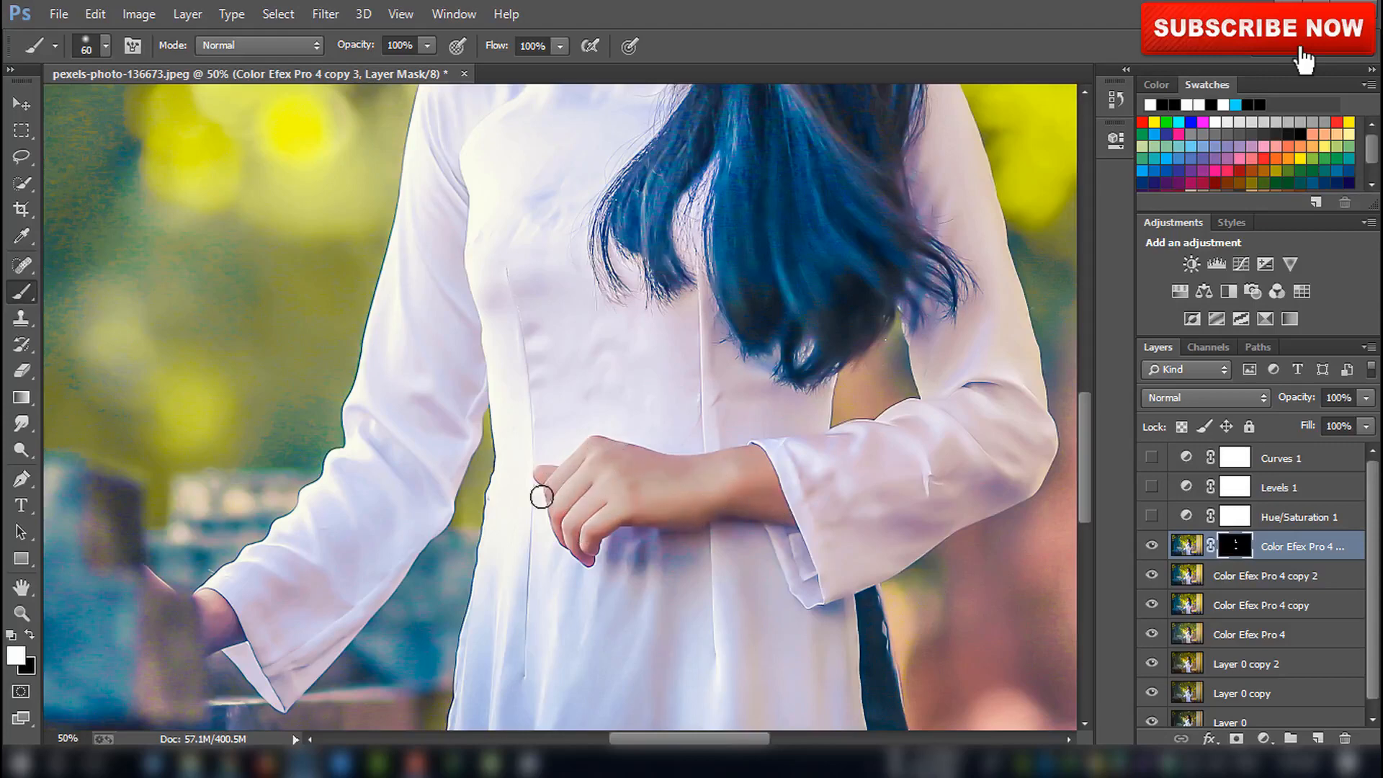
scroll(541, 496, "down", 3)
key("ctrl+0")
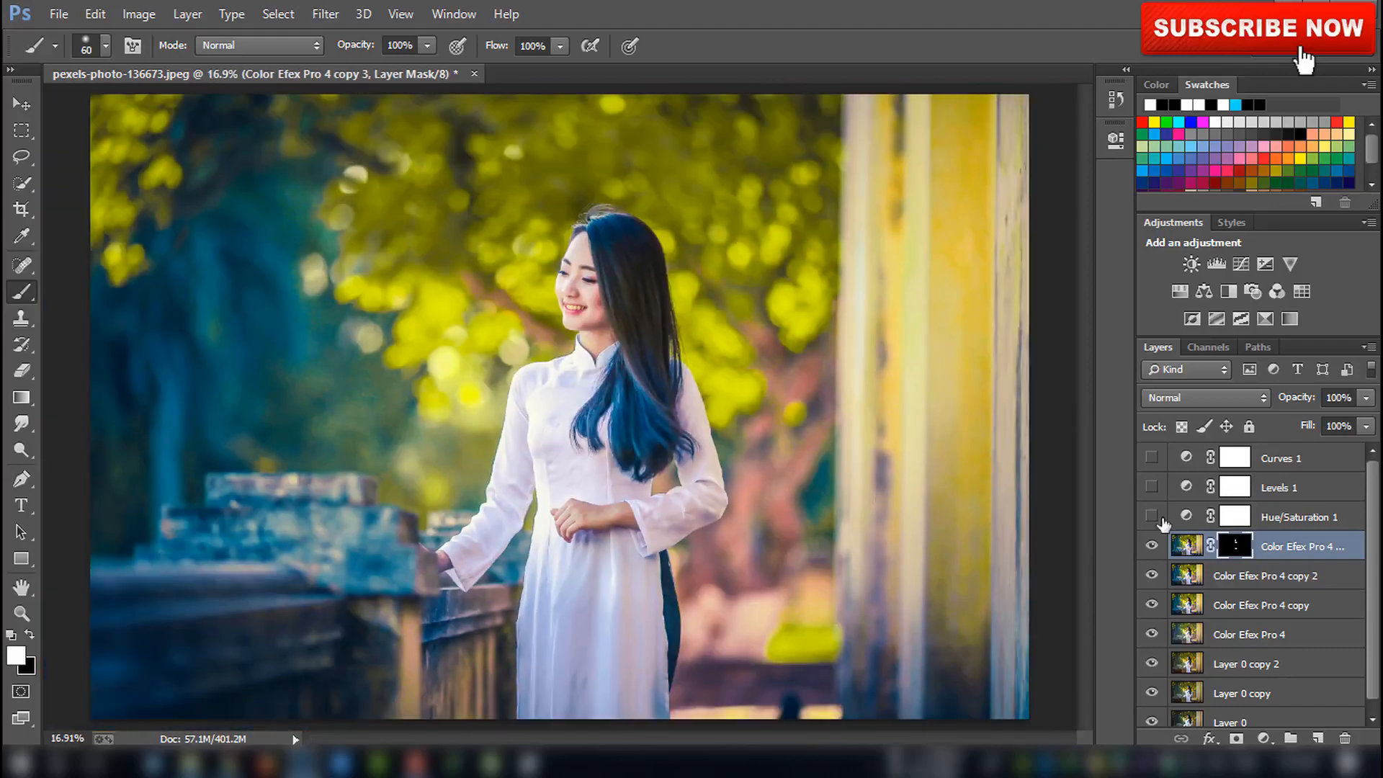
Show the Hue/Saturation, Levels and Curves adjustment layers again
left_click(1151, 517)
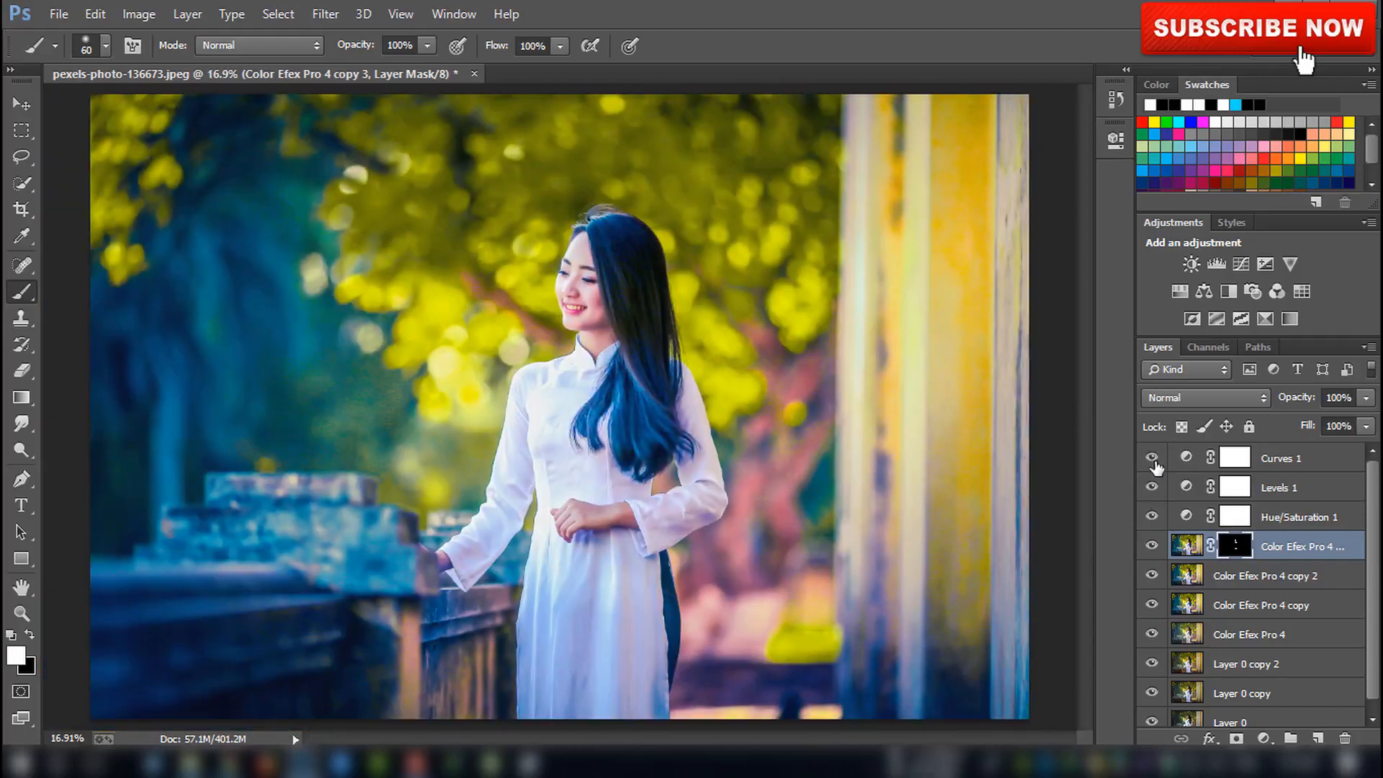
key("ctrl+minus")
key("ctrl+minus")
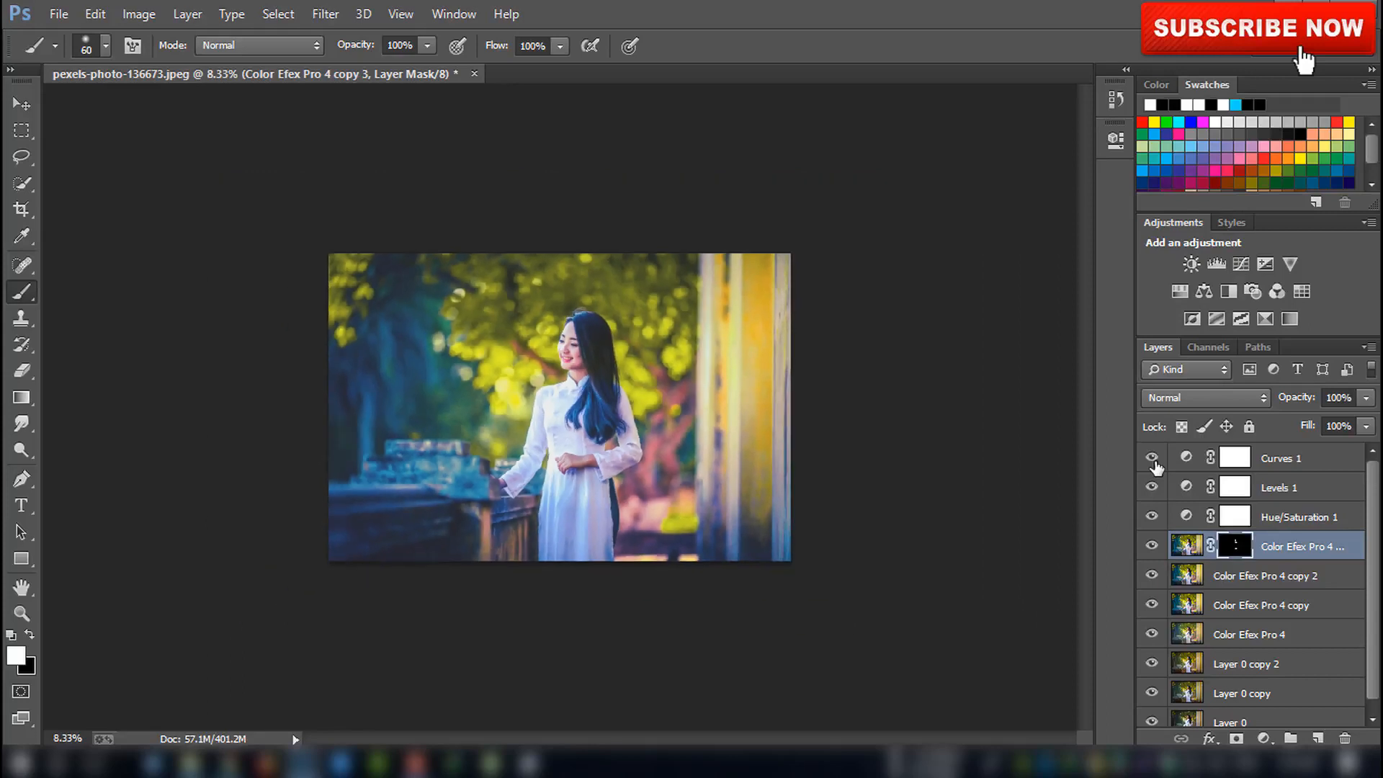
Group all layers above Layer 0 into one group and hide the group to compare with the original
left_click(1281, 465)
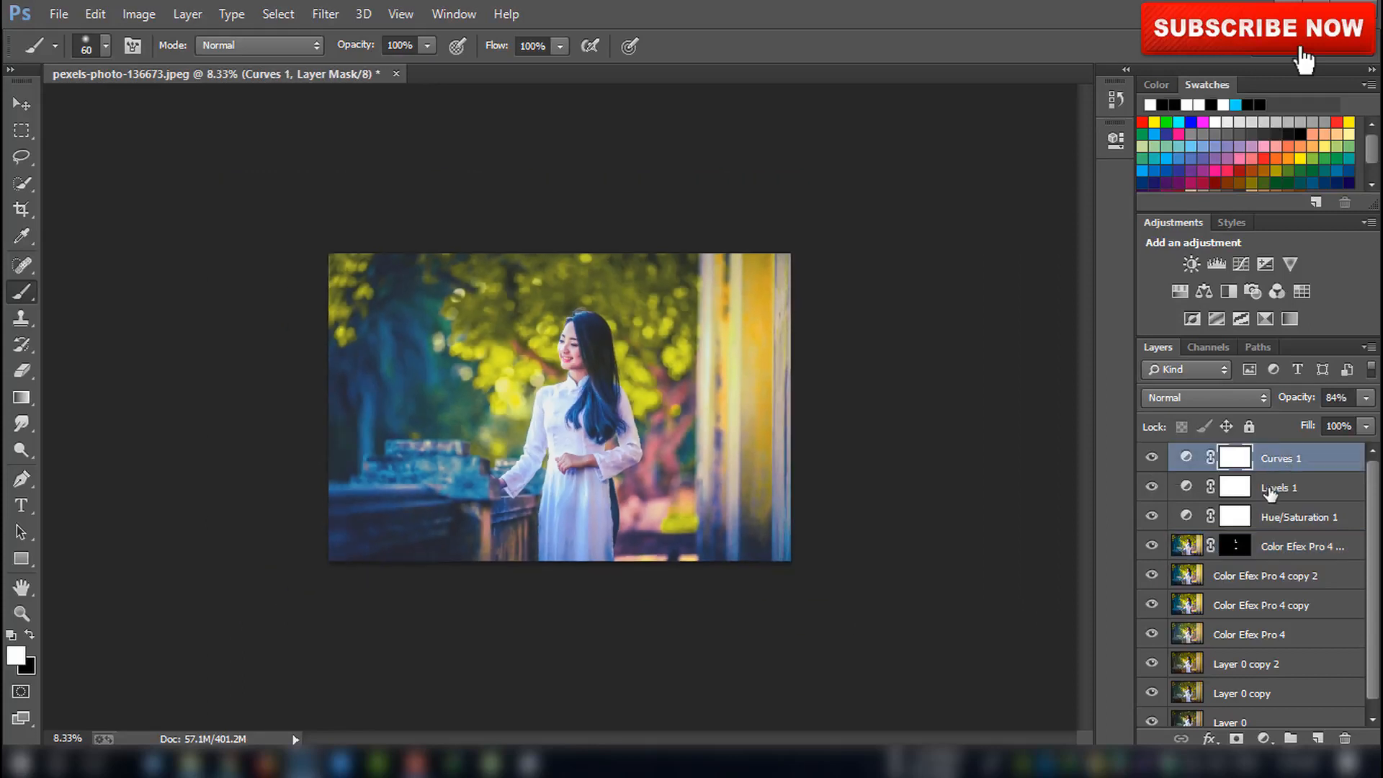
left_click(1271, 487, "shift")
left_click(1266, 517, "shift")
left_click(1263, 546, "shift")
left_click(1261, 576, "shift")
left_click(1260, 605, "shift")
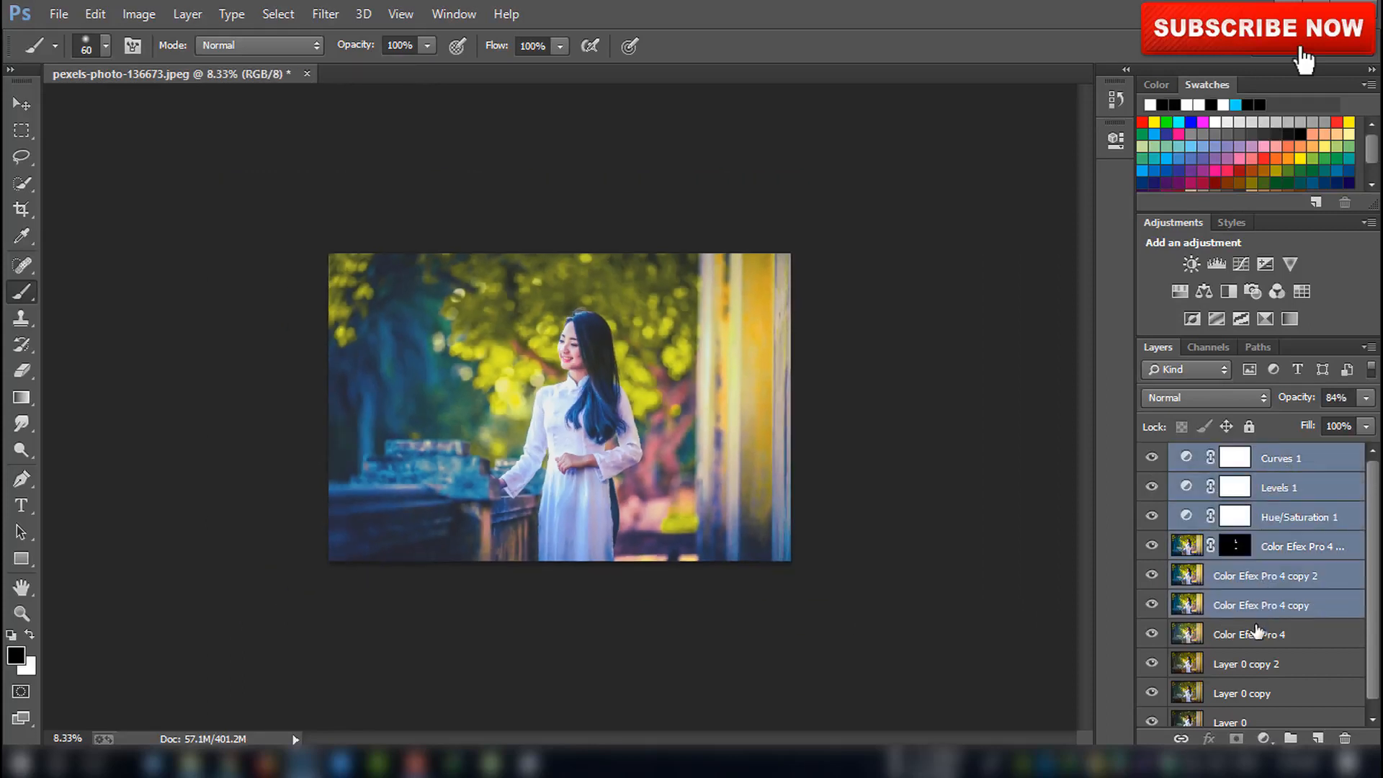
left_click(1259, 634, "shift")
left_click(1259, 666, "shift")
left_click(1259, 694, "shift")
scroll(1280, 634, "down", 1)
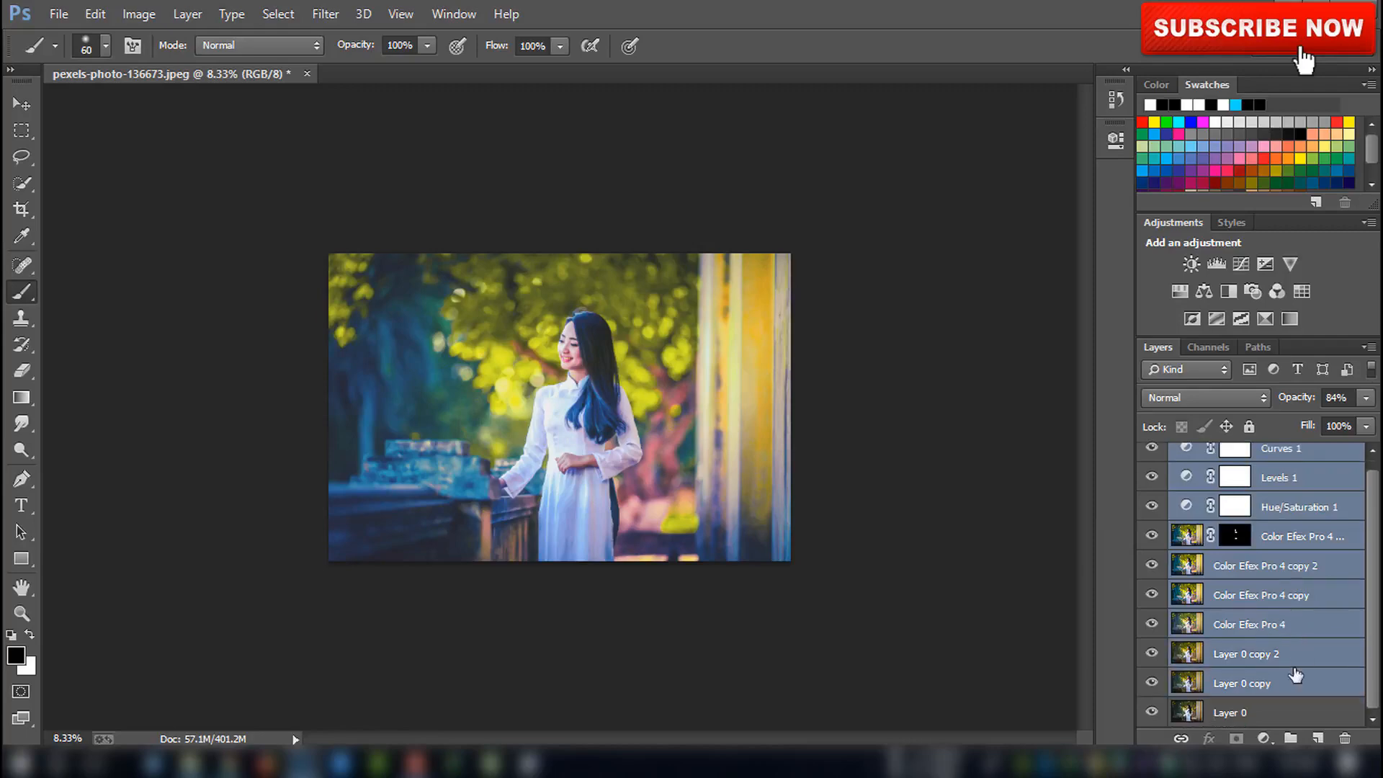
key("ctrl+g")
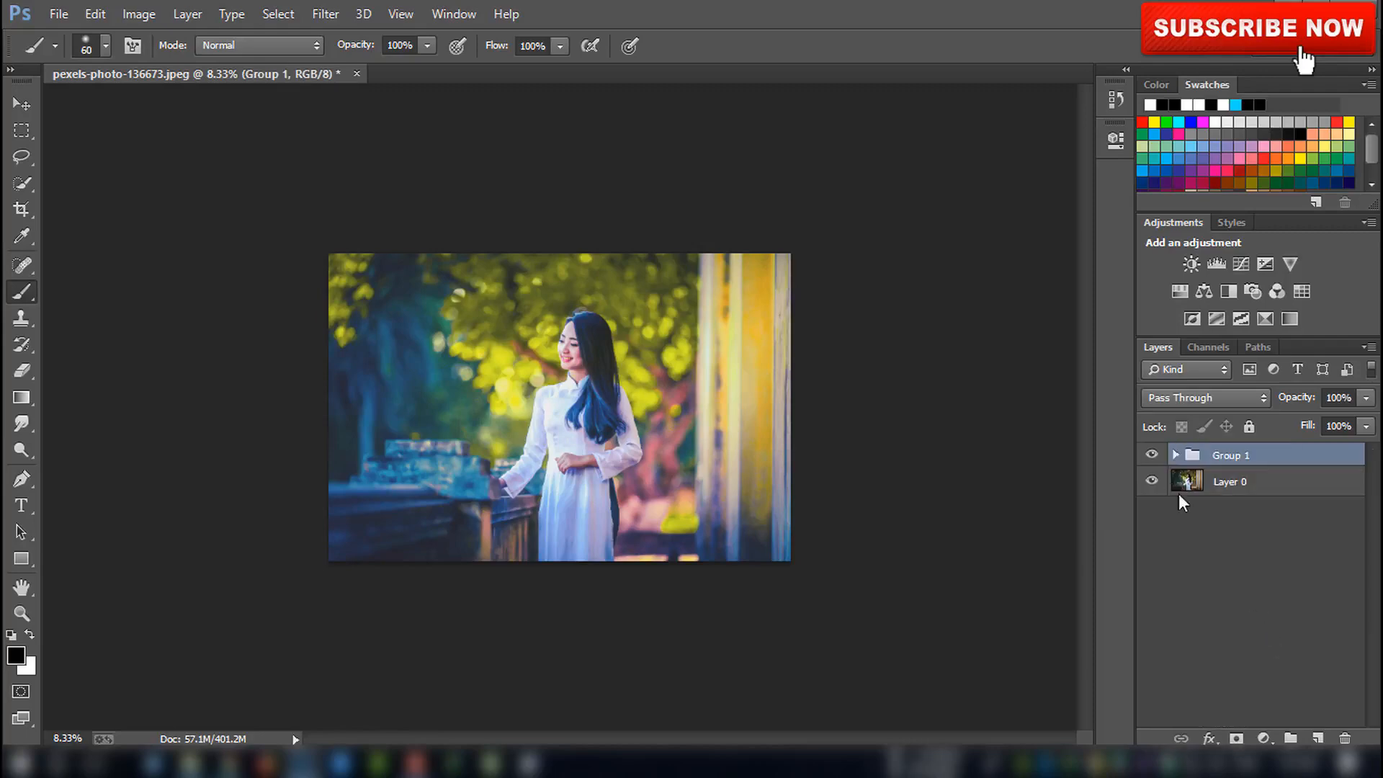
left_click(1153, 455)
key("ctrl+0")
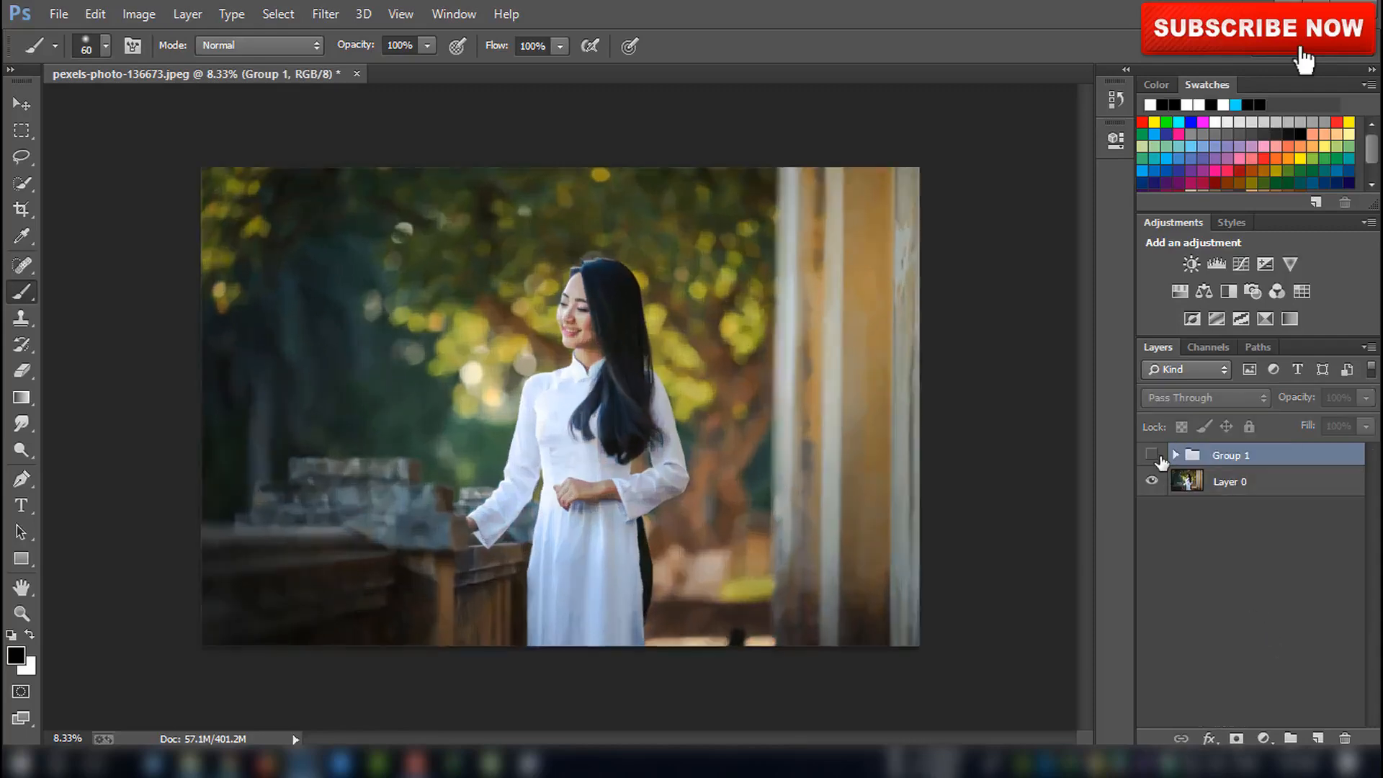
Toggle the group's visibility to compare the graded image with the original
left_click(1157, 456)
left_click(1157, 456)
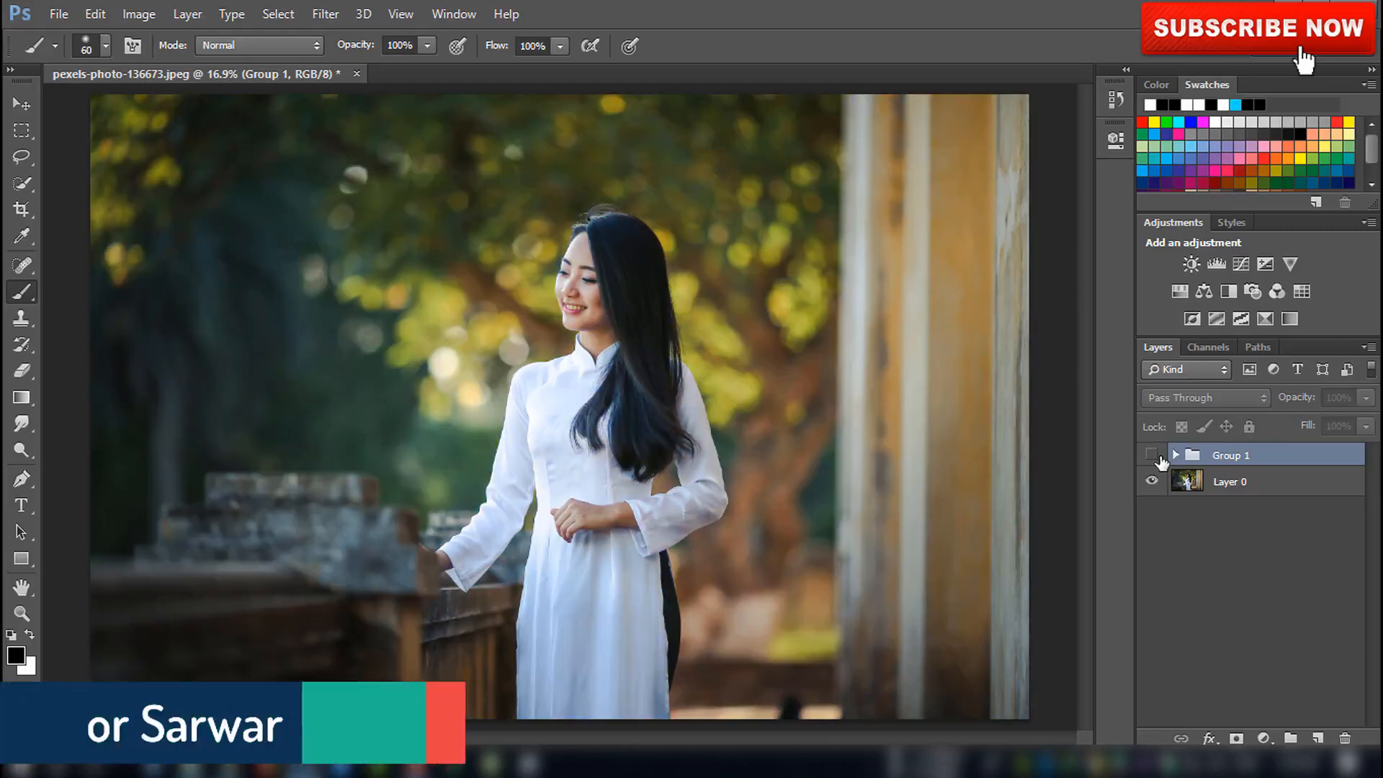
left_click(1157, 456)
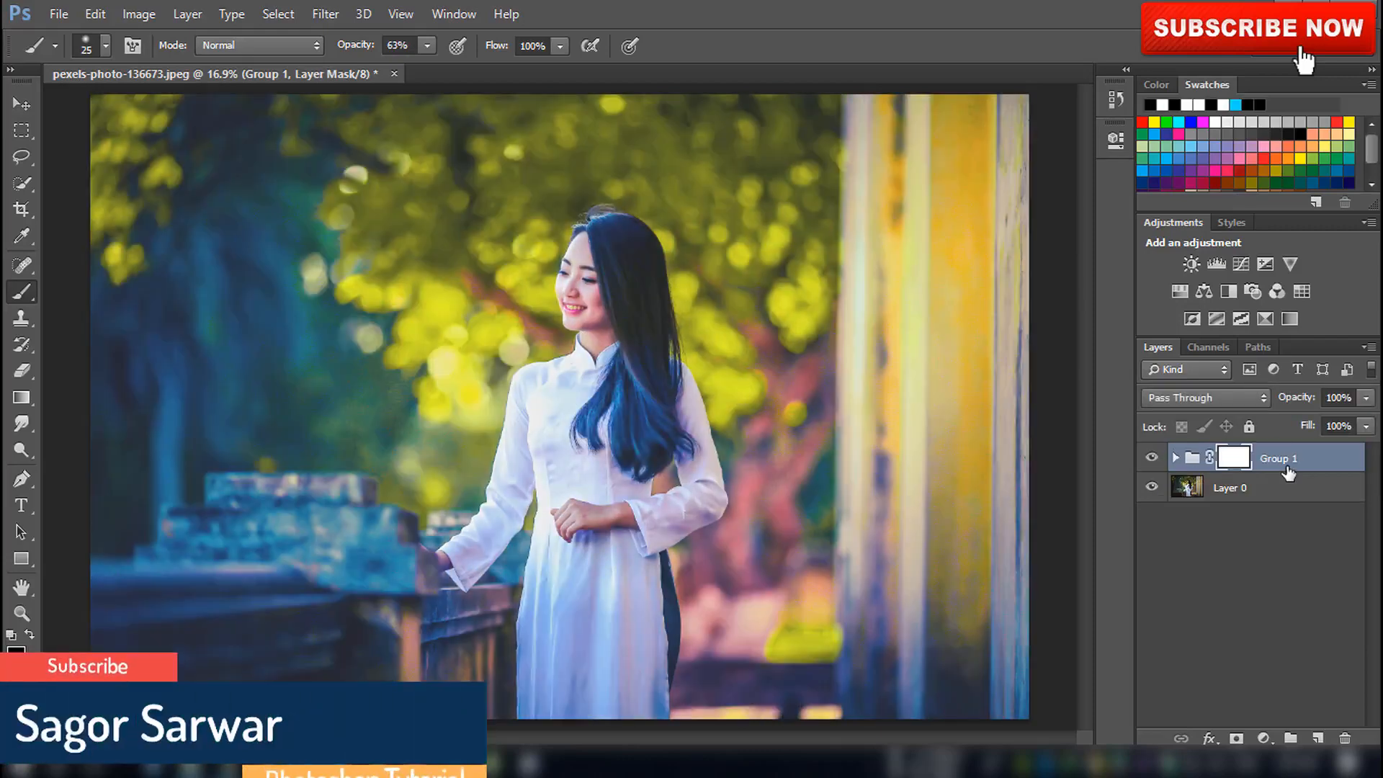
Stamp all visible layers into a new merged layer above the group
right_click(1287, 467)
left_click(1287, 467)
key("ctrl+shift+alt+e")
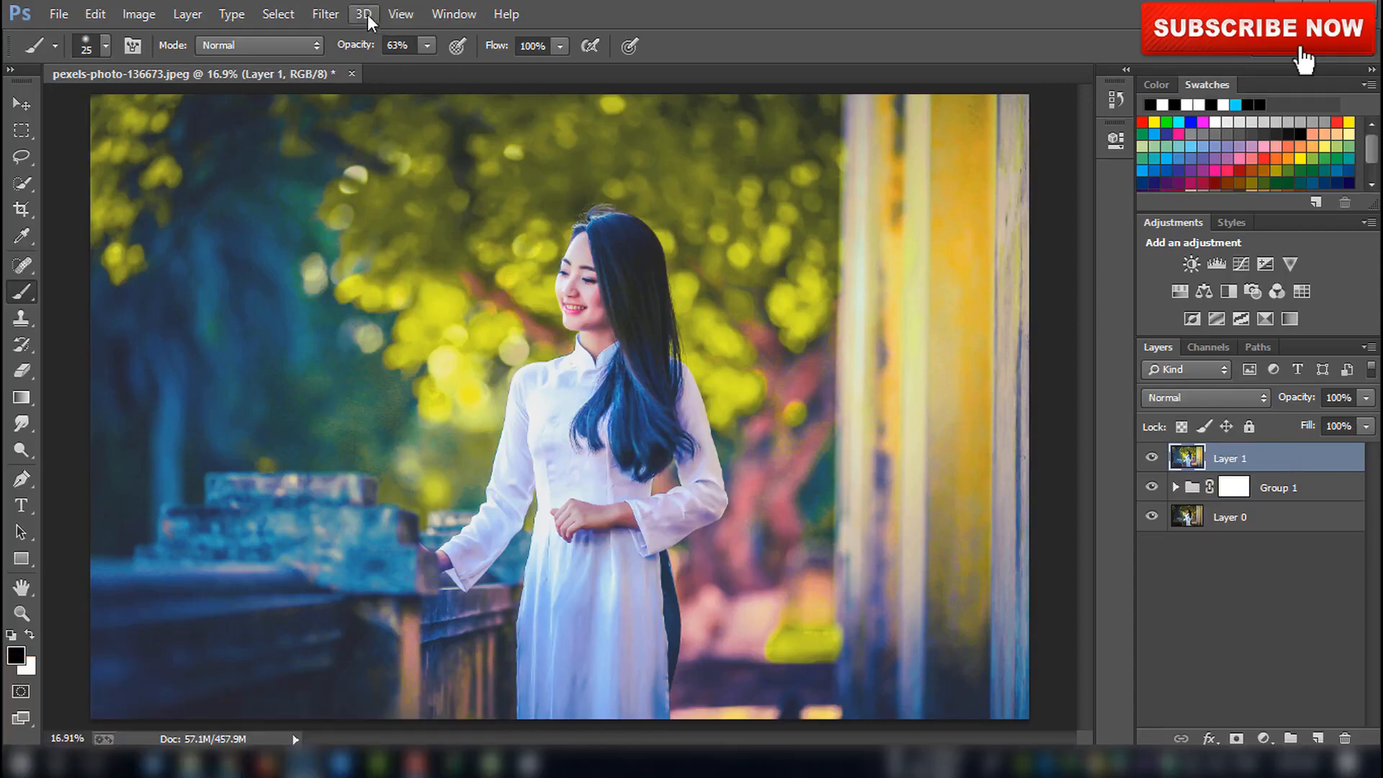
Apply Imagenomic Noiseware Professional to the merged layer, raising the Luminance detail protection slider
left_click(328, 14)
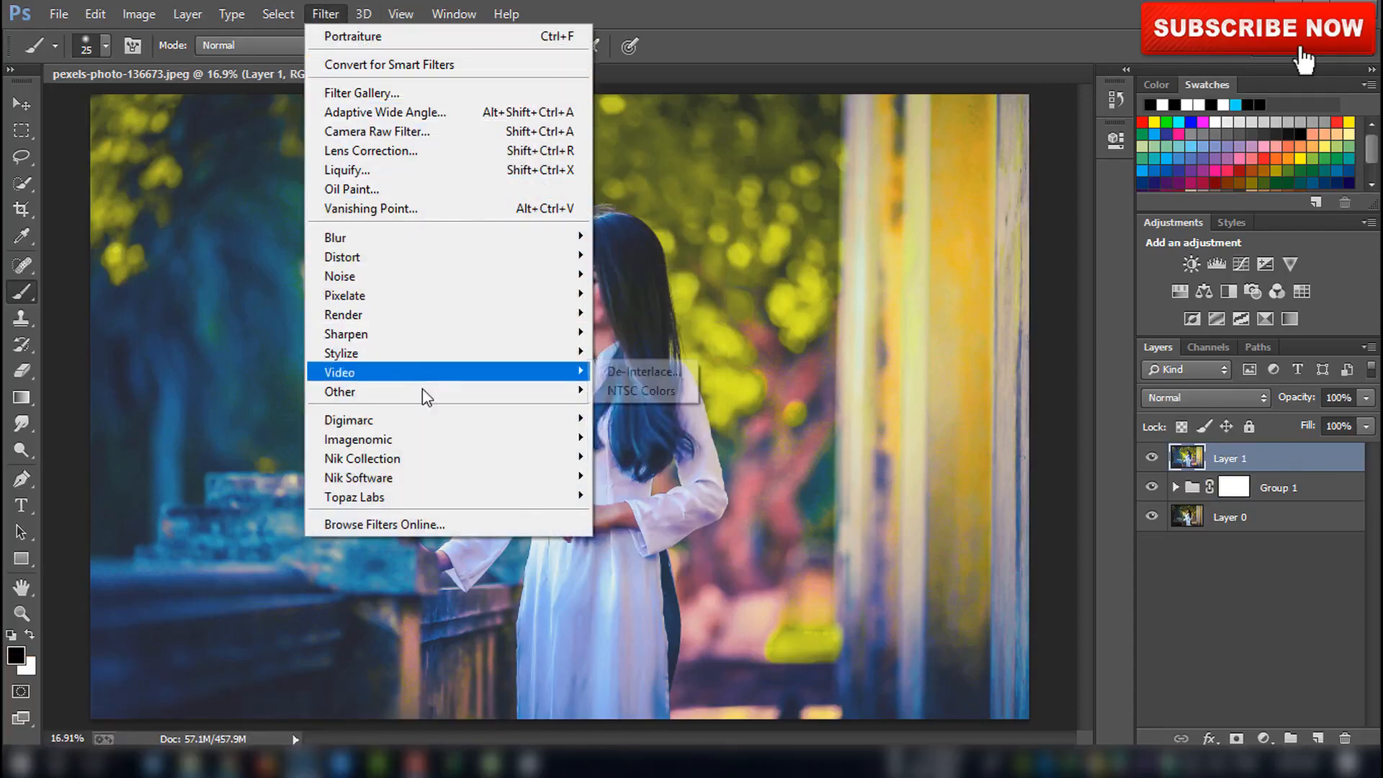
mouse_move(438, 437)
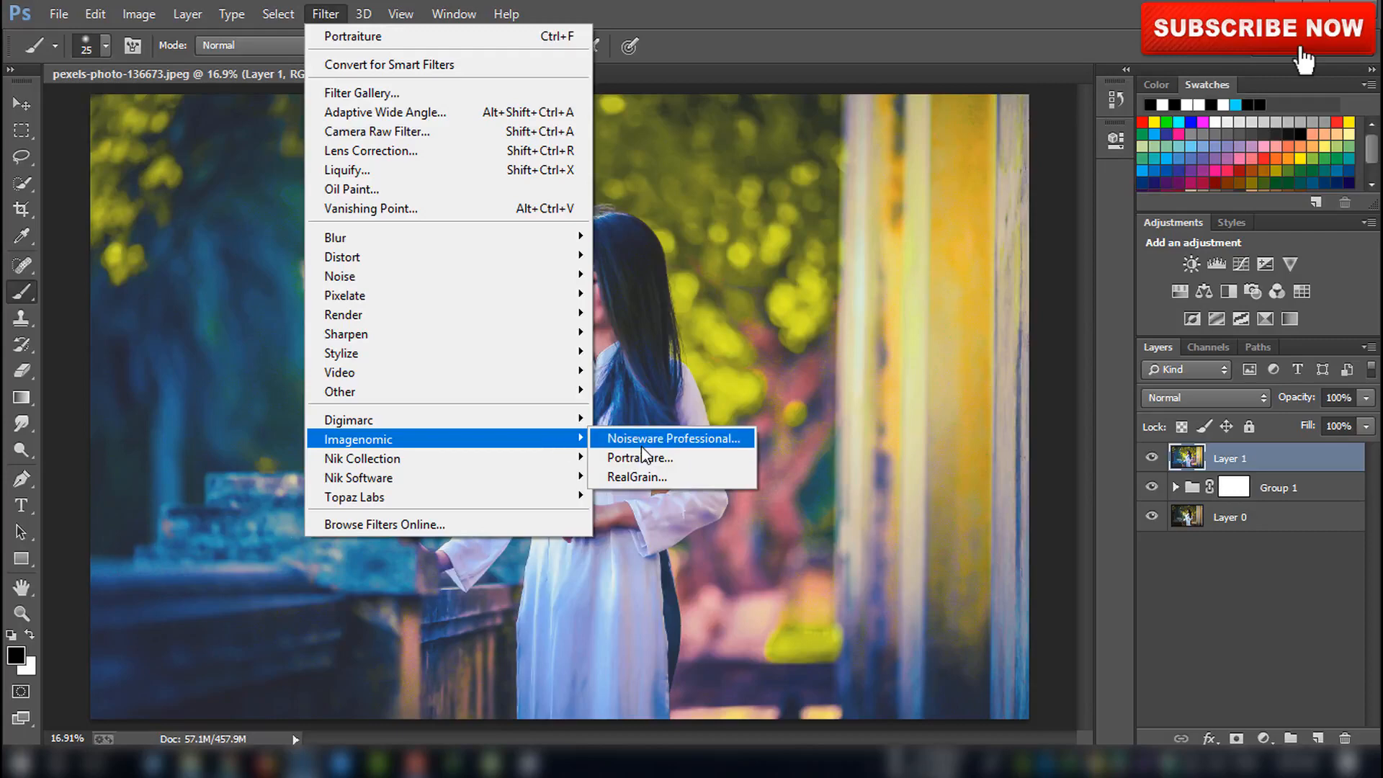
left_click(640, 445)
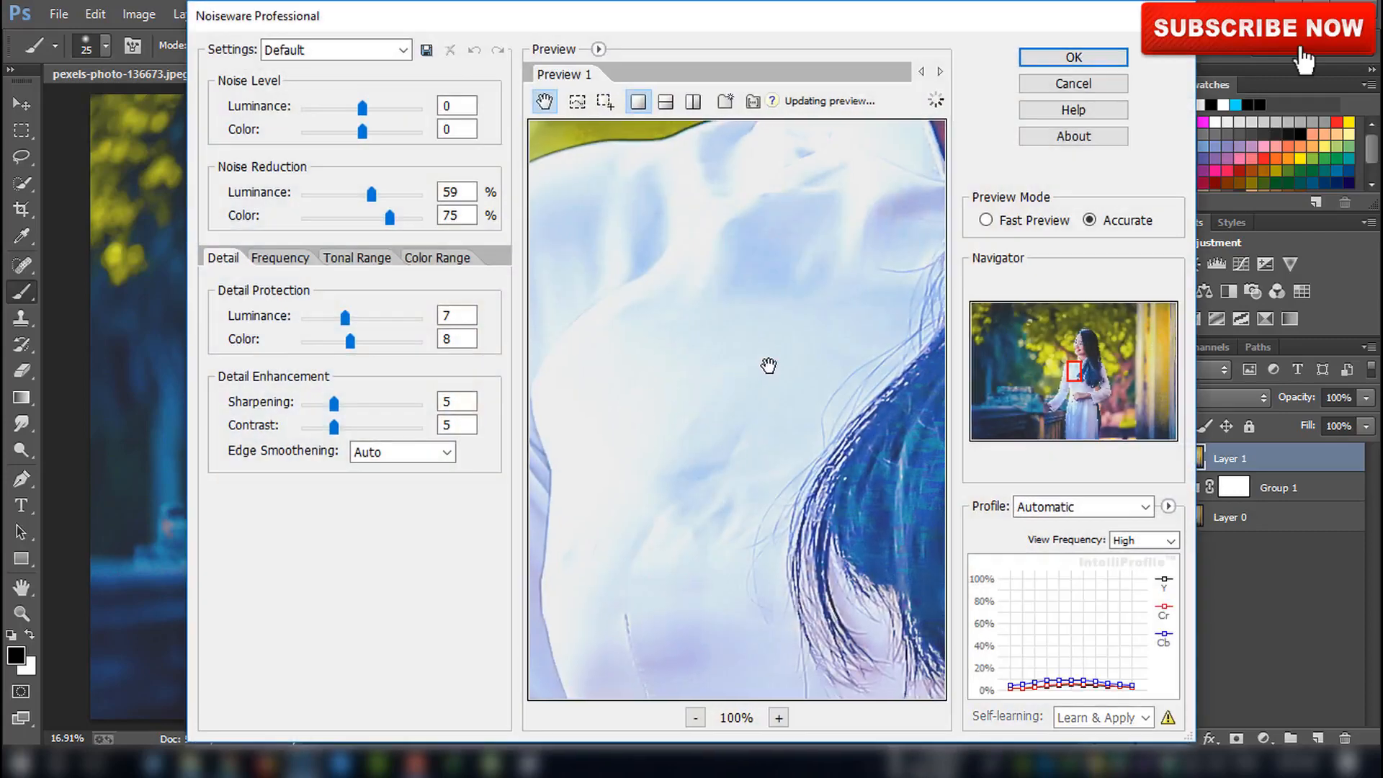
left_click_drag(768, 365, 821, 502)
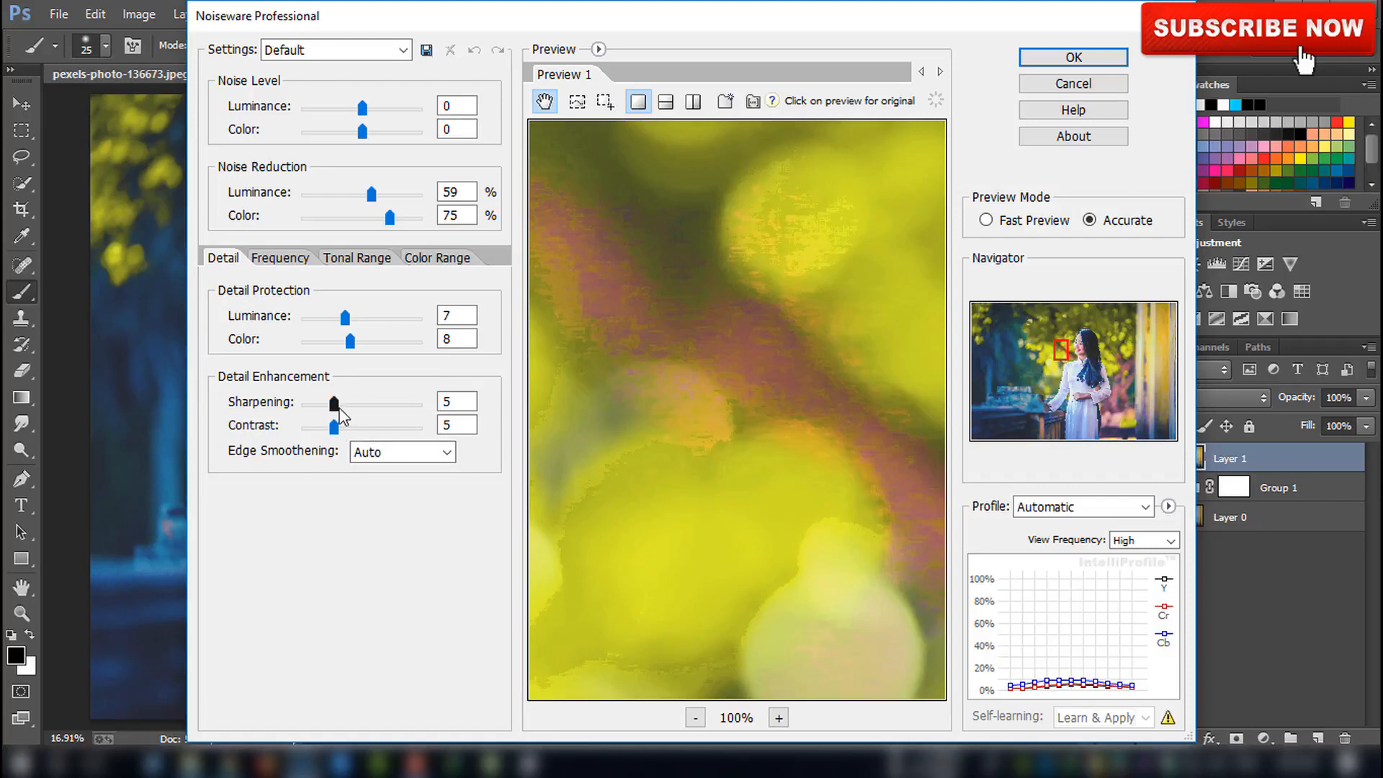
left_click_drag(344, 318, 374, 317)
left_click(1045, 61)
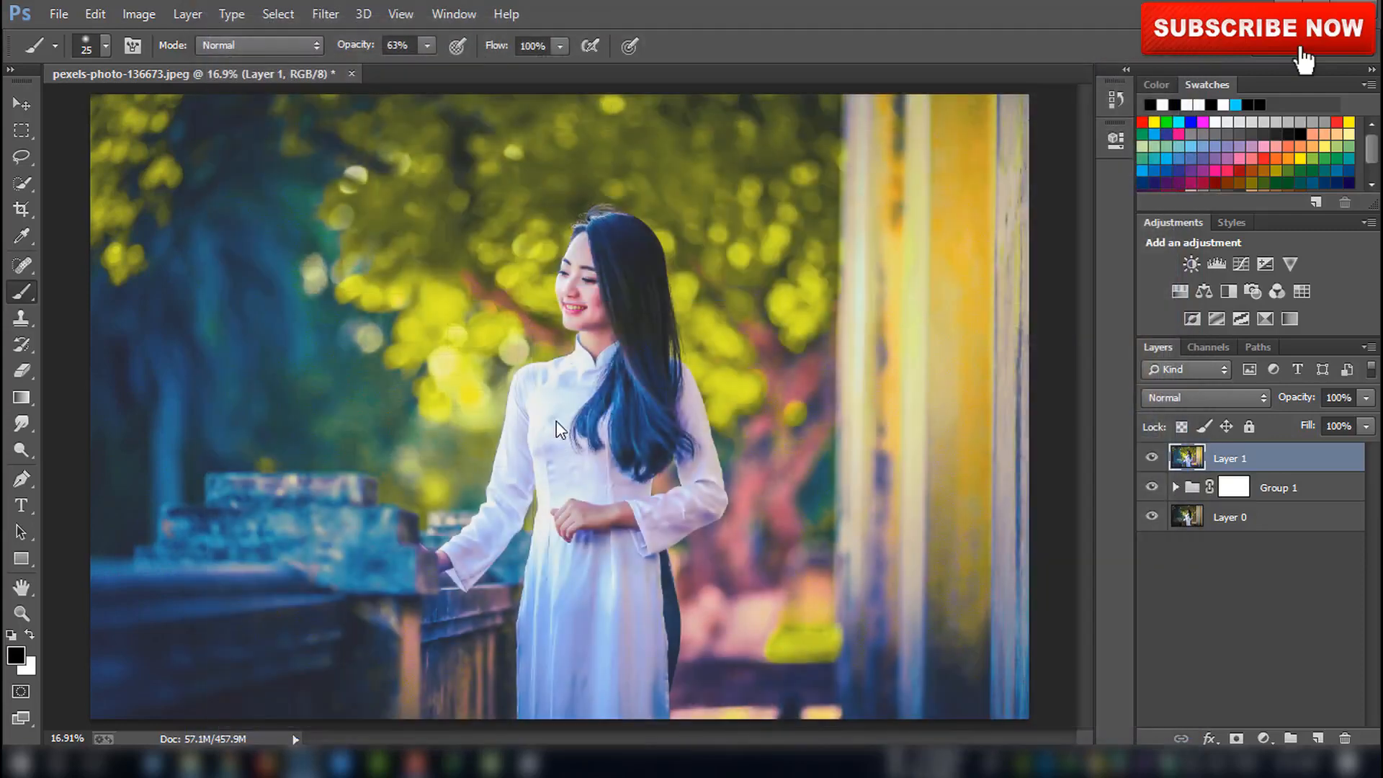
Add an Exposure adjustment layer with Exposure -0.11, Offset +0.0165 and Gamma Correction 0.96
left_click(1270, 266)
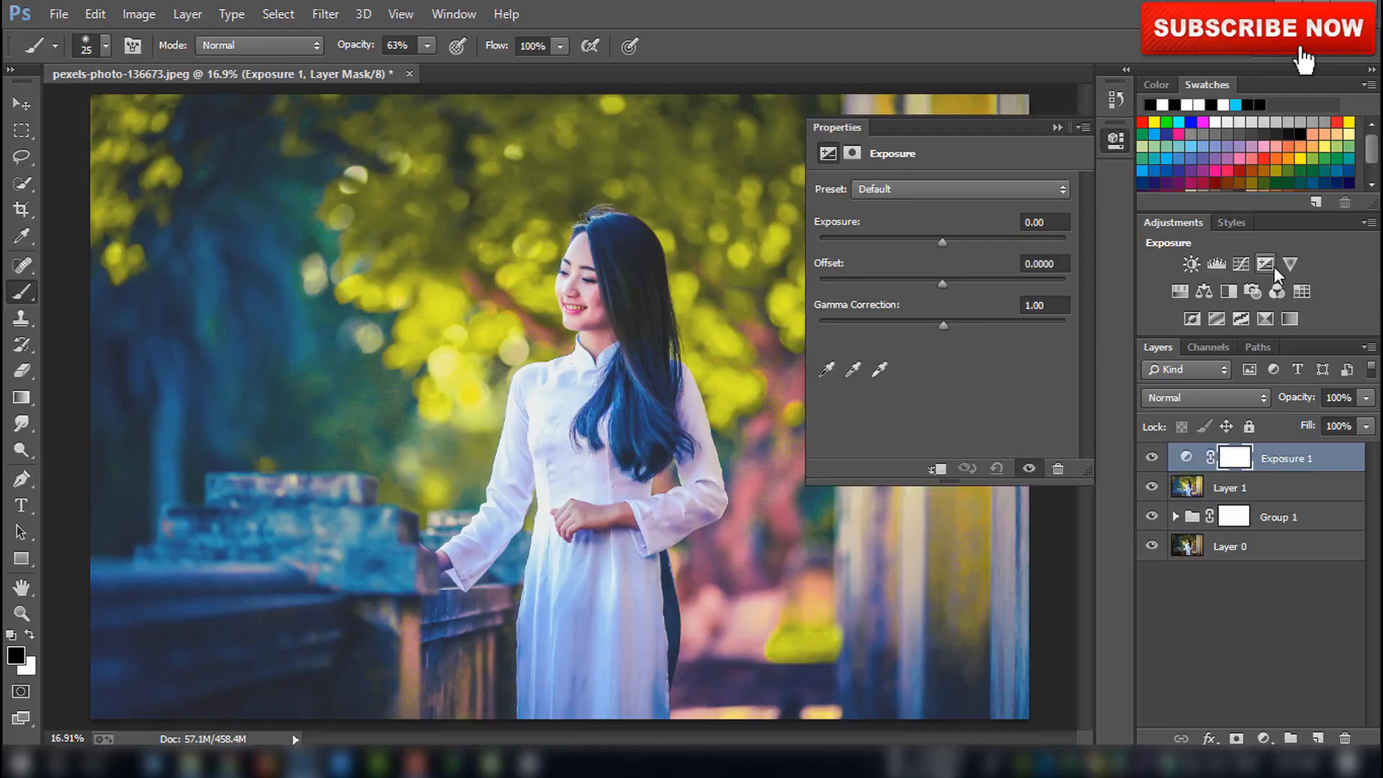
left_click_drag(944, 283, 943, 323)
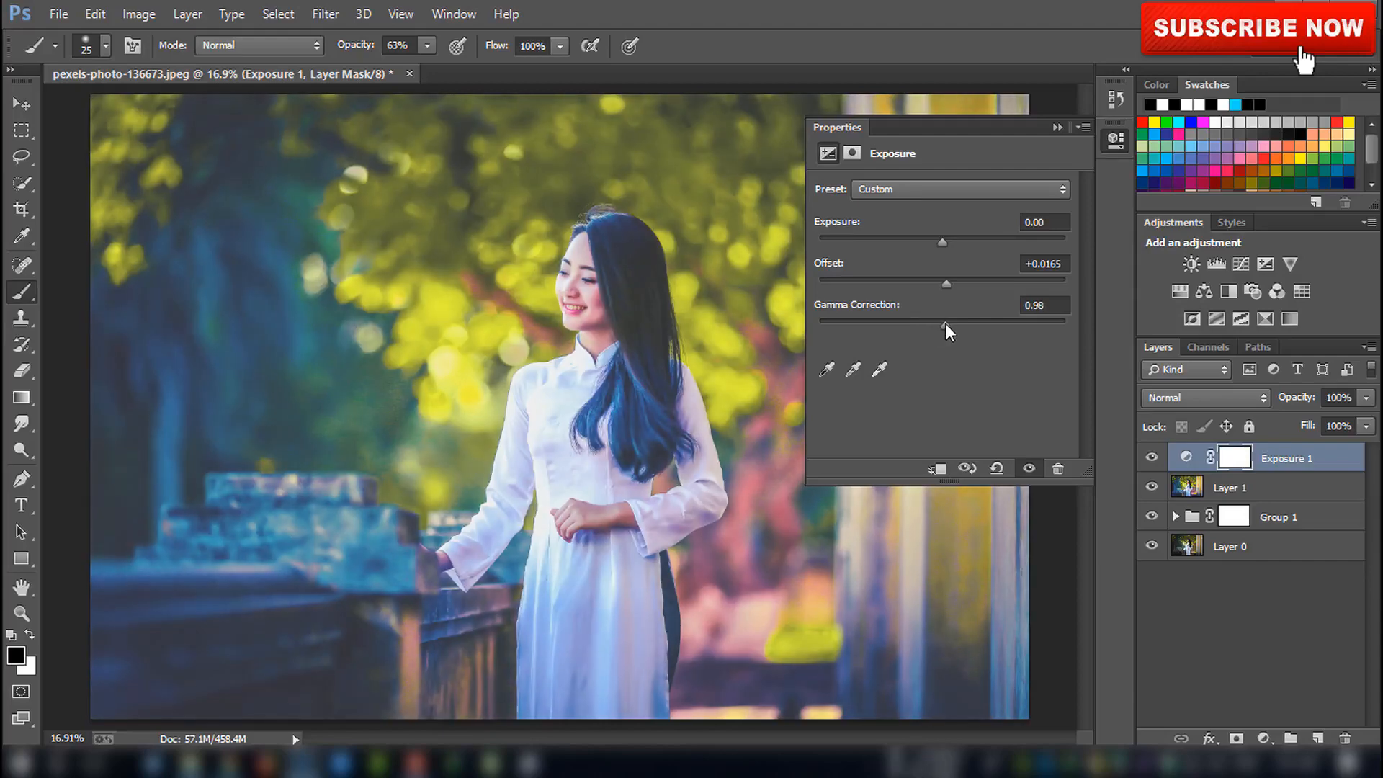
left_click_drag(941, 239, 939, 239)
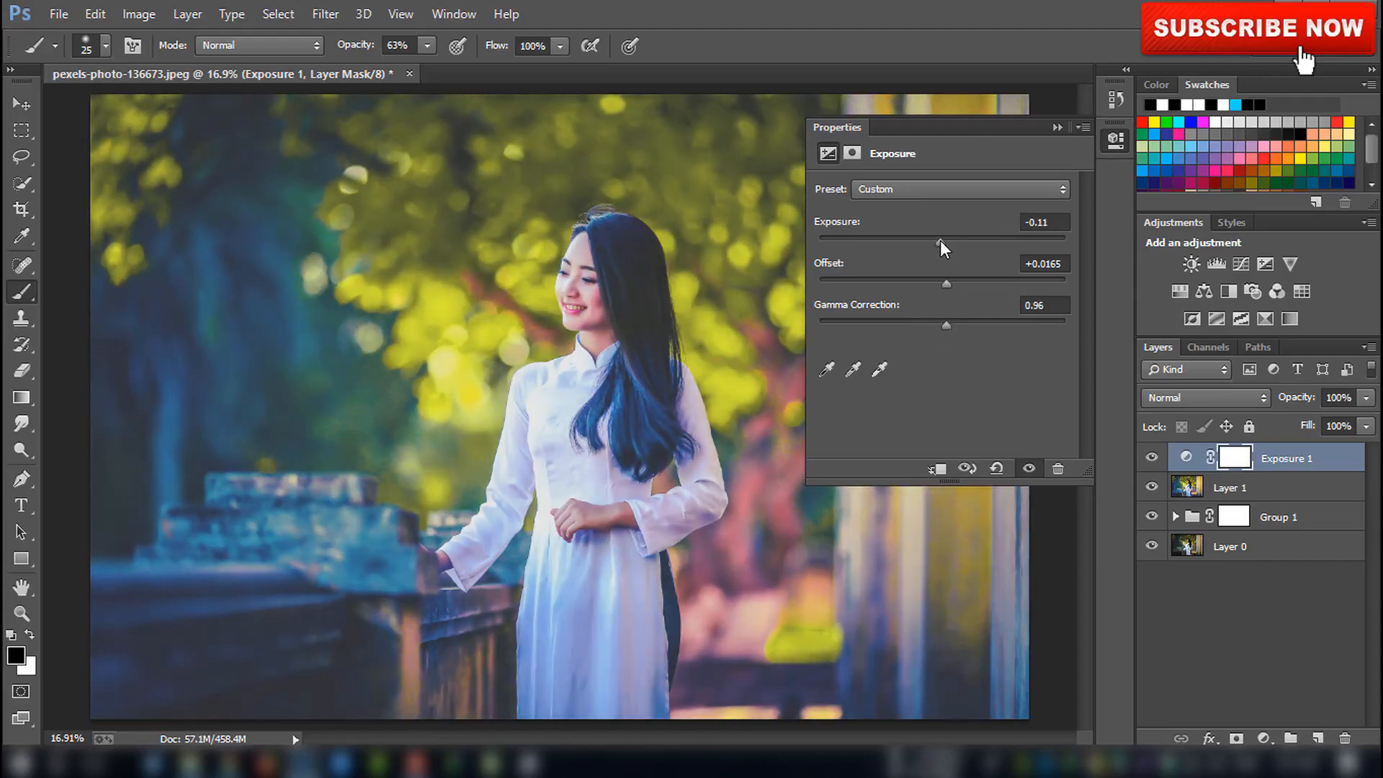
left_click(1057, 129)
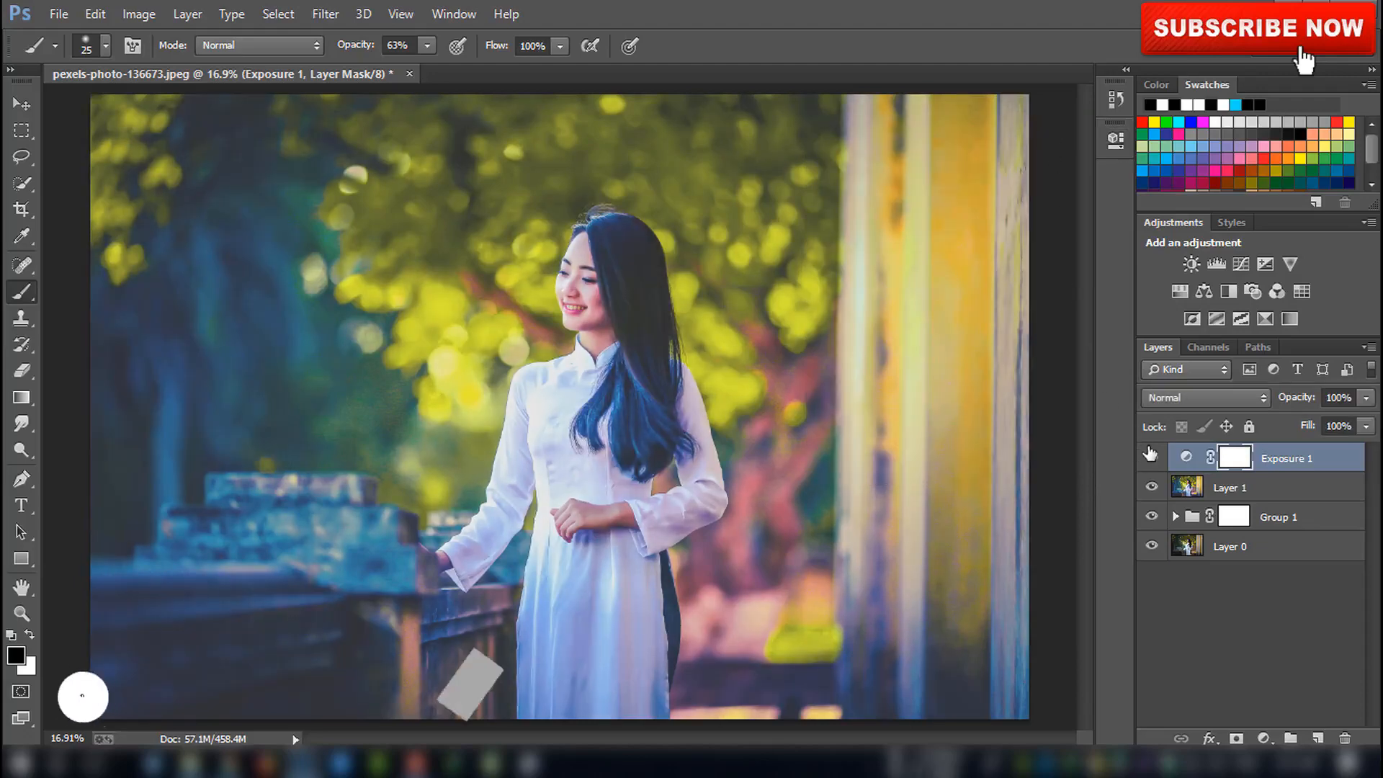
Stamp all visible layers again into a second merged layer on top
key("ctrl+minus")
key("ctrl+plus")
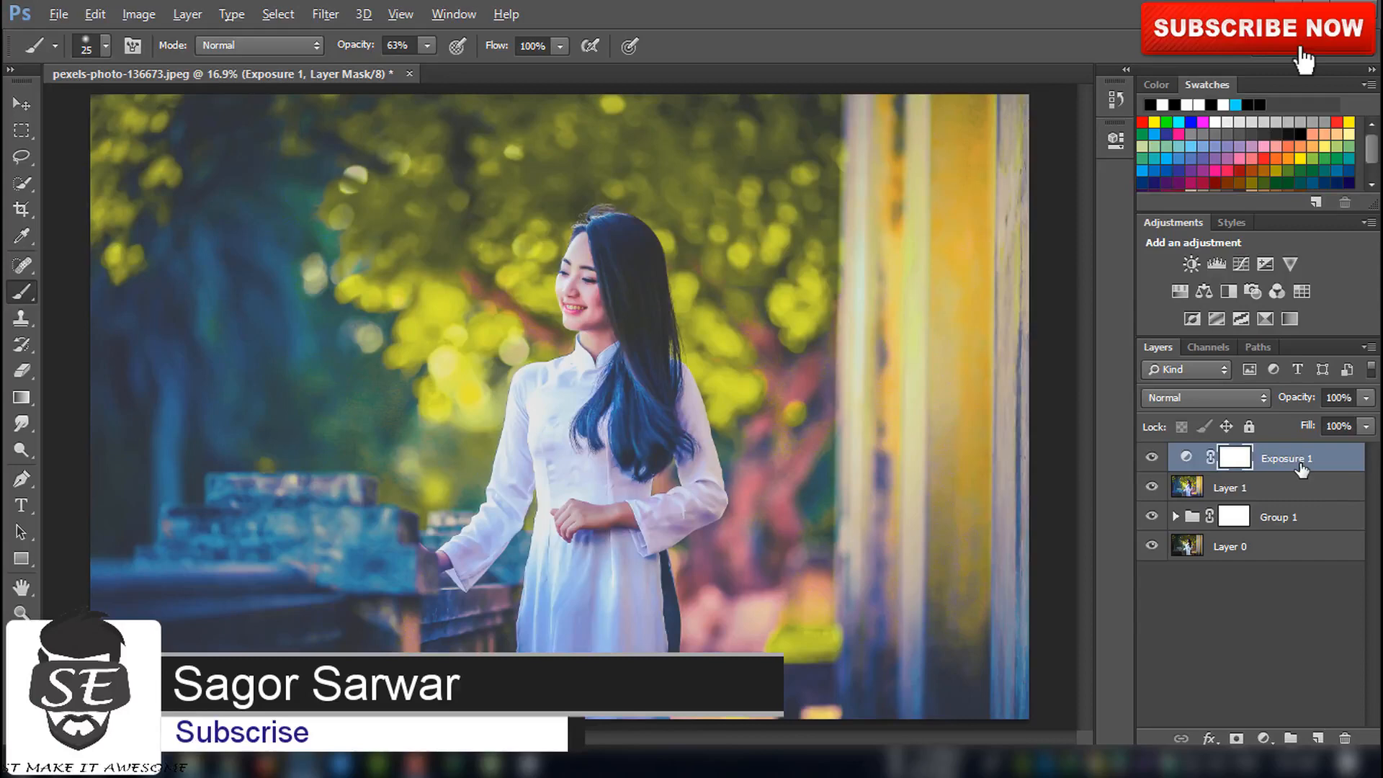
key("ctrl+alt+shift+e")
Hide the Exposure, first merged layer and group beneath the new merged layer
left_click(1153, 488)
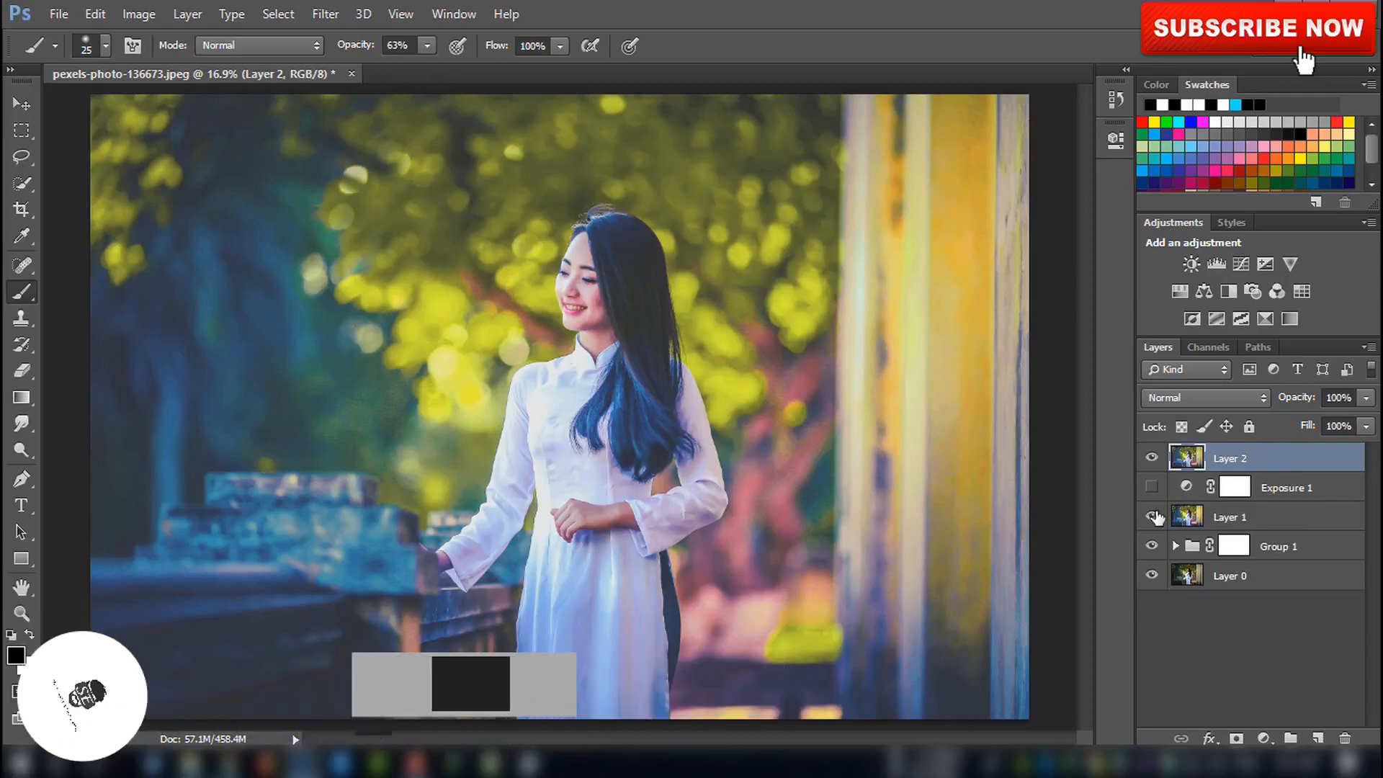
left_click(1154, 517)
left_click(1153, 547)
Toggle the top merged layer's visibility to compare the result with the original photo
left_click(1151, 460)
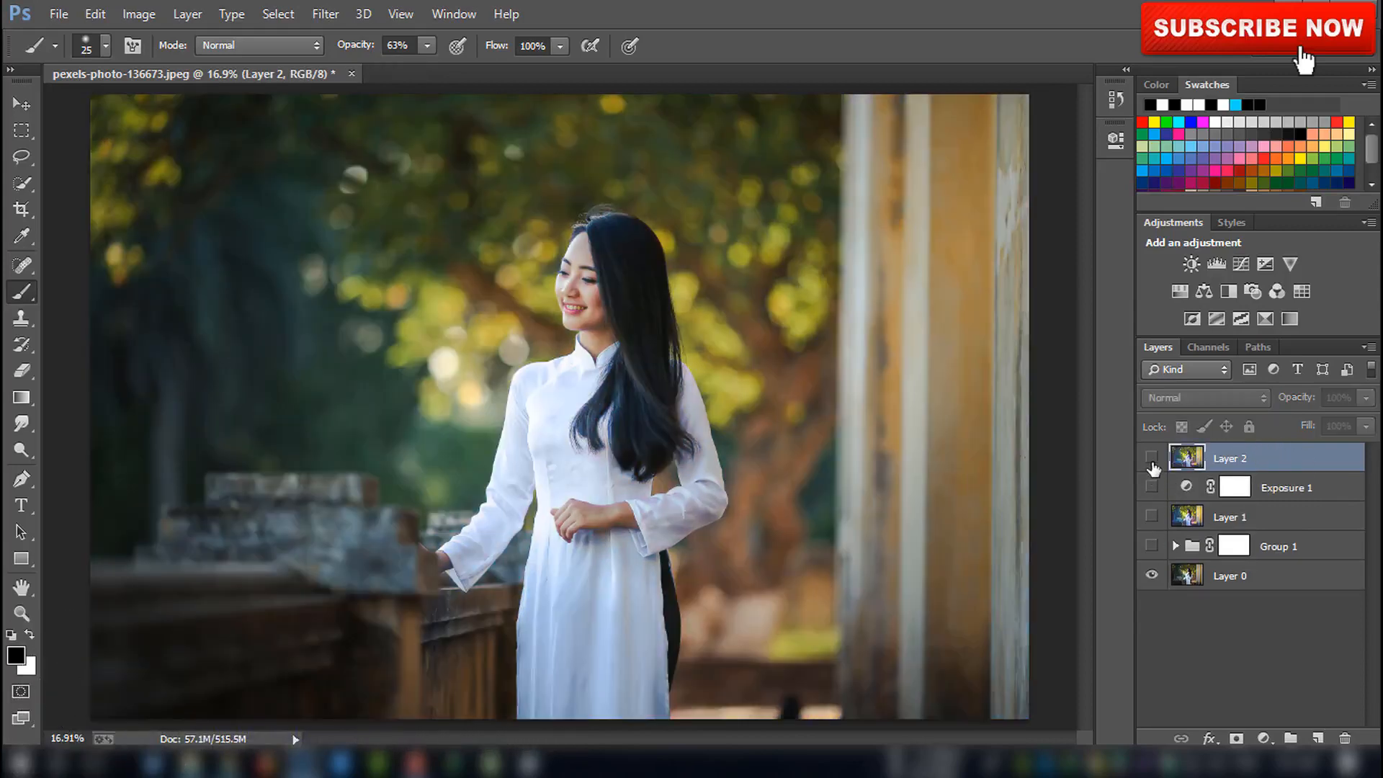
left_click(1152, 459)
left_click(1151, 461)
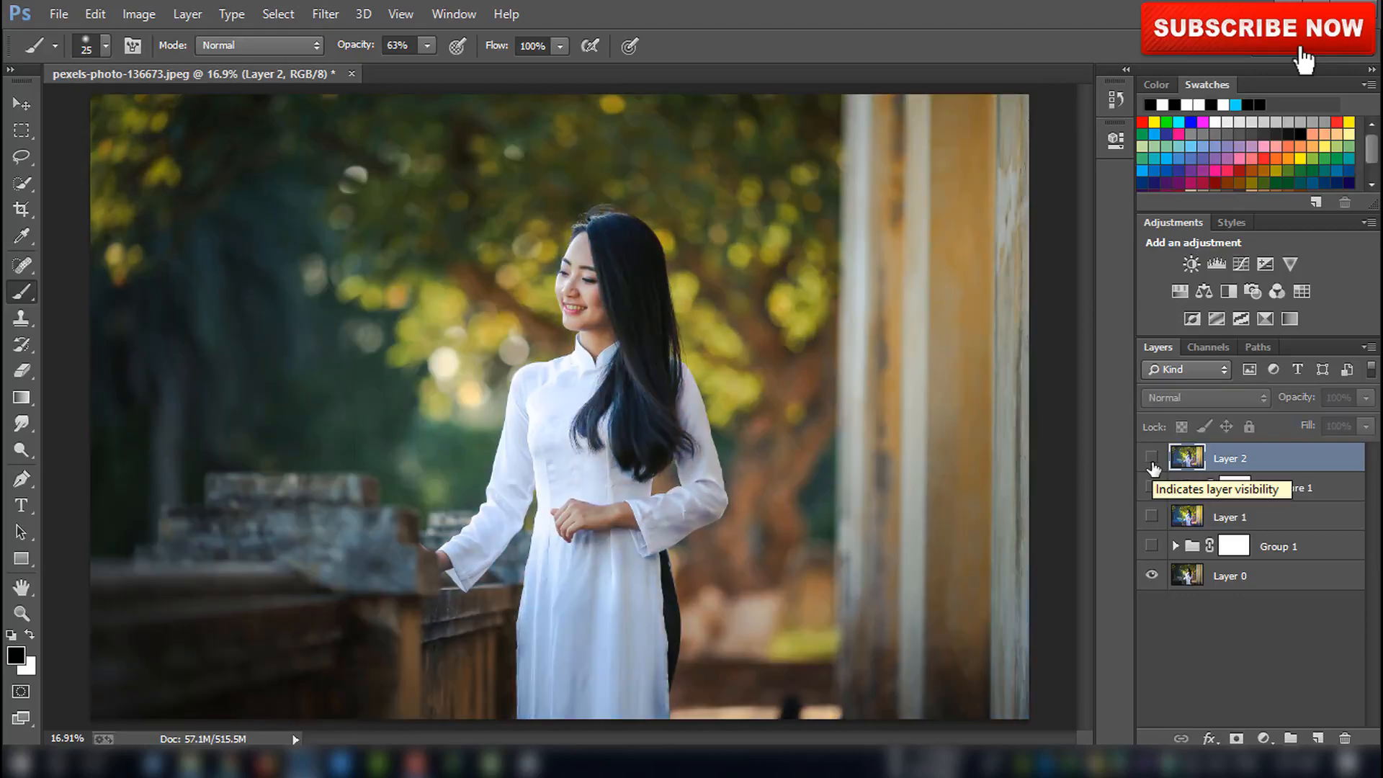
left_click(1151, 461)
key("ctrl+minus")
key("ctrl+minus")
key("ctrl+minus")
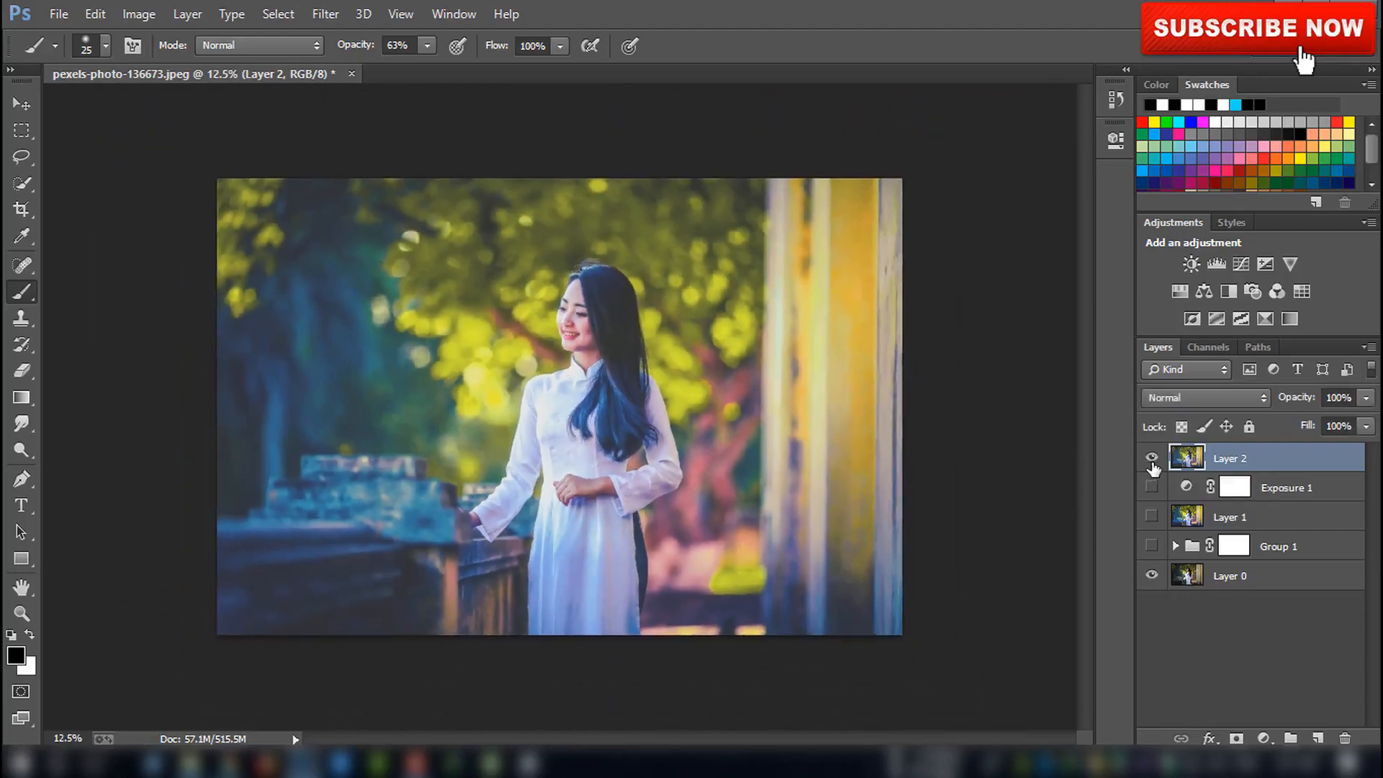
key("ctrl+0")
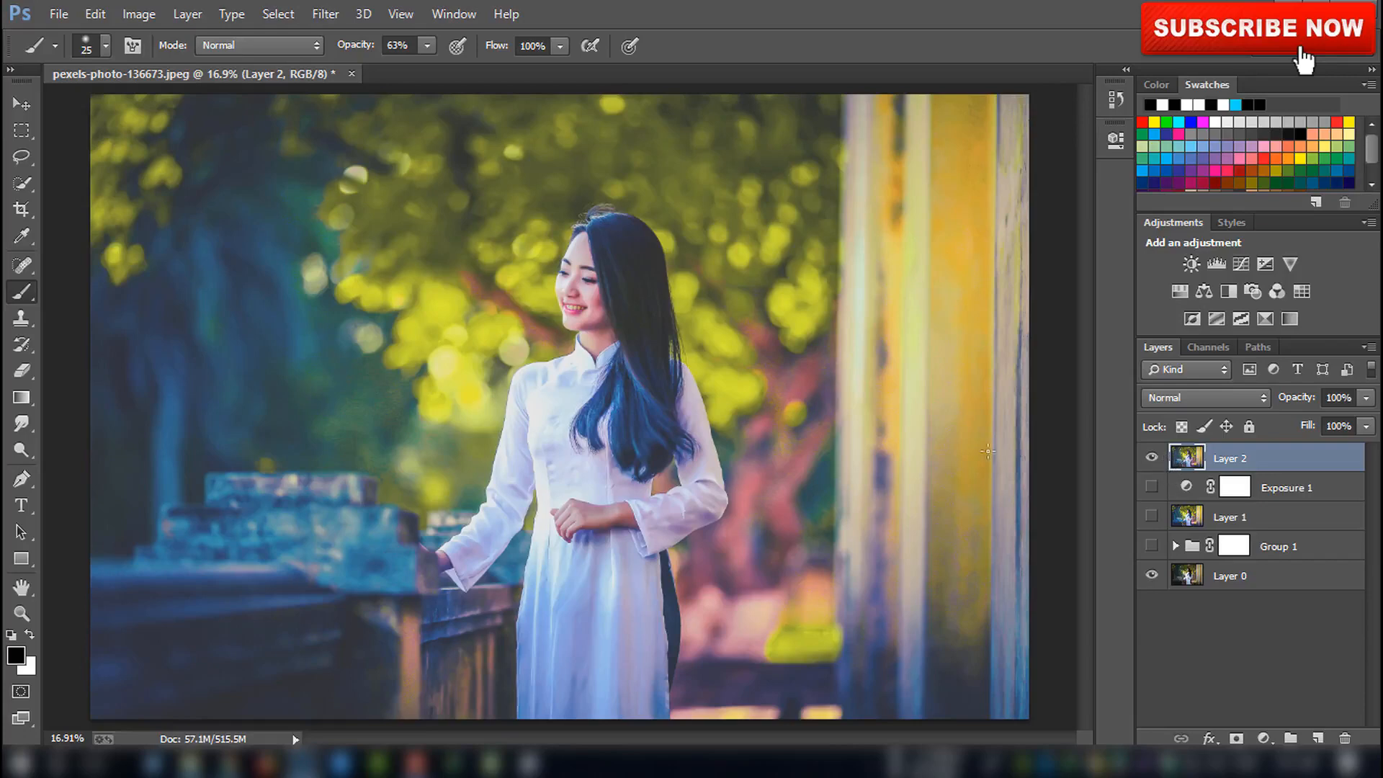
Apply a Camera Raw Filter to the top layer with Sharpening Amount 24 and Luminance noise reduction 33
left_click(326, 14)
left_click(353, 140)
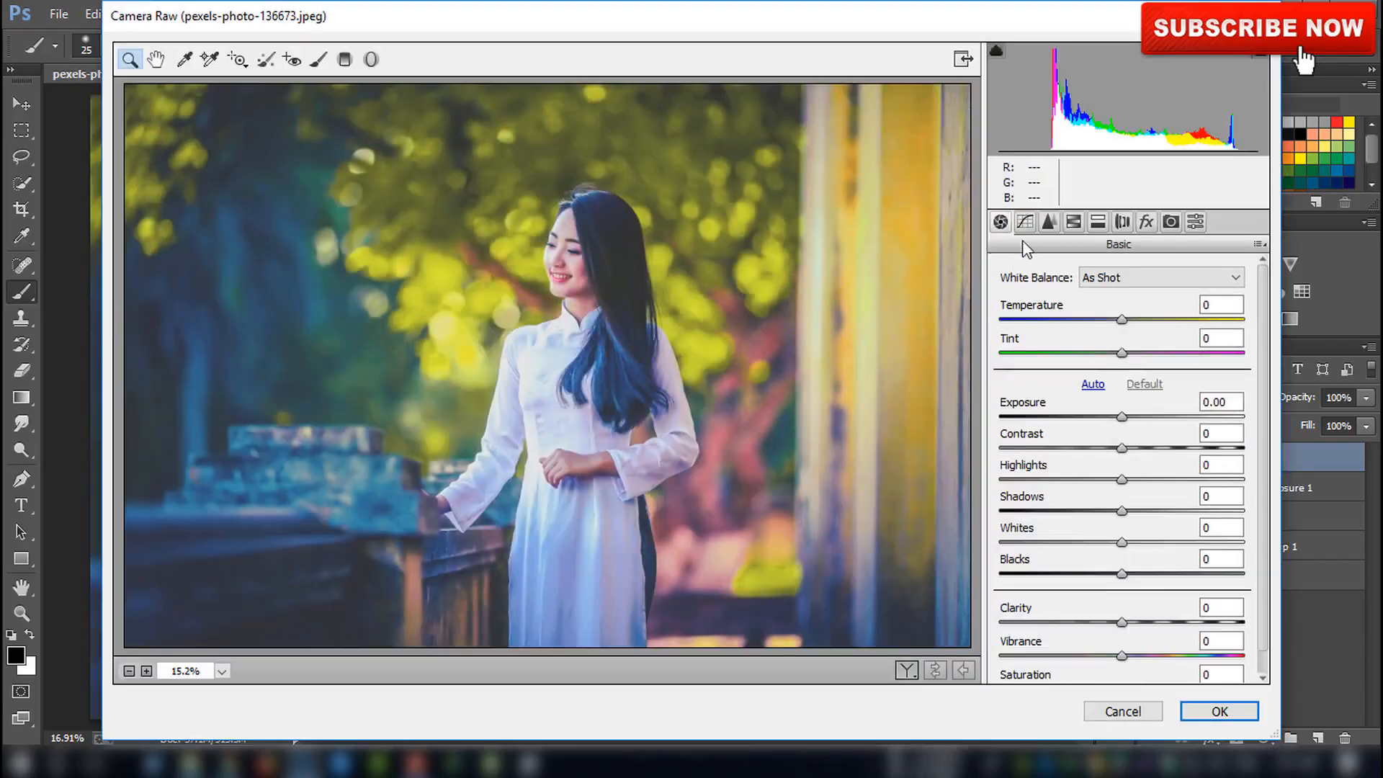
left_click(1048, 221)
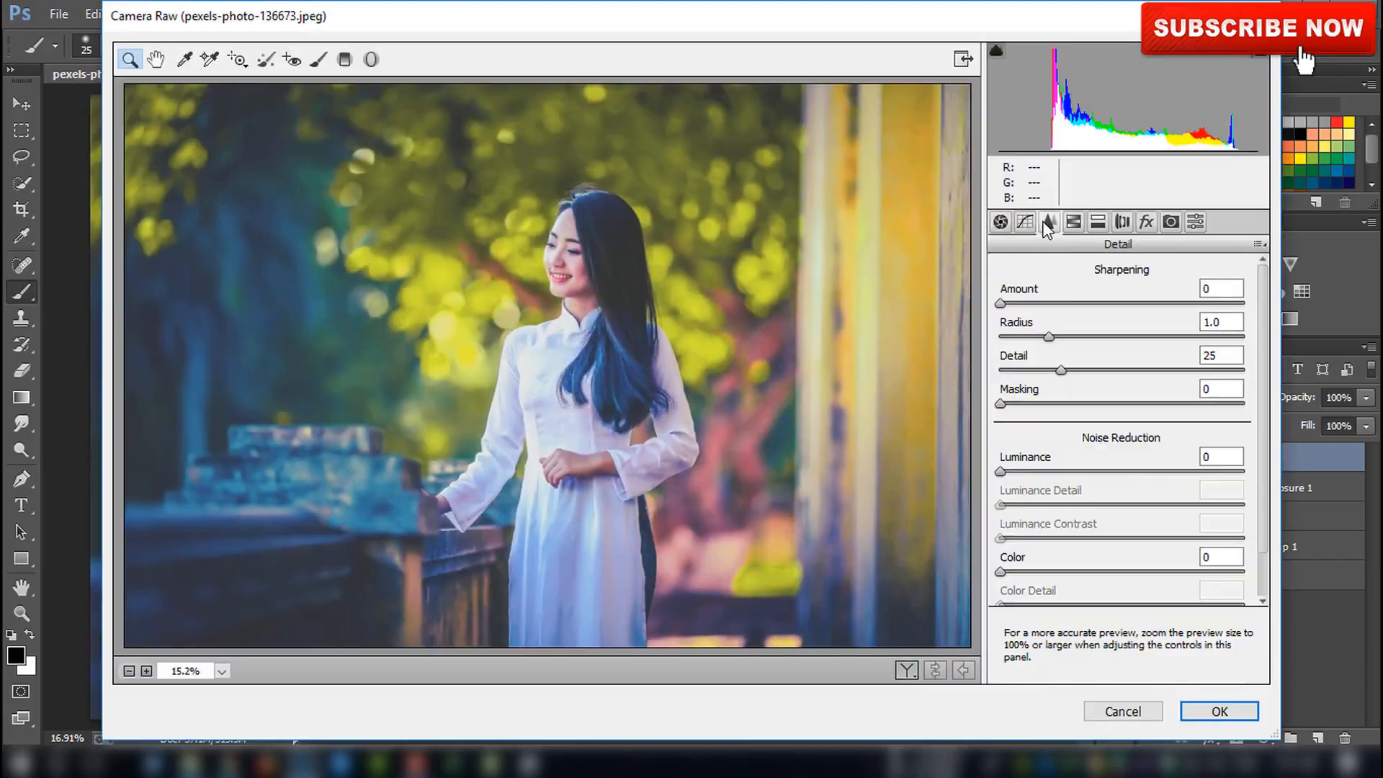
left_click_drag(1034, 304, 1038, 303)
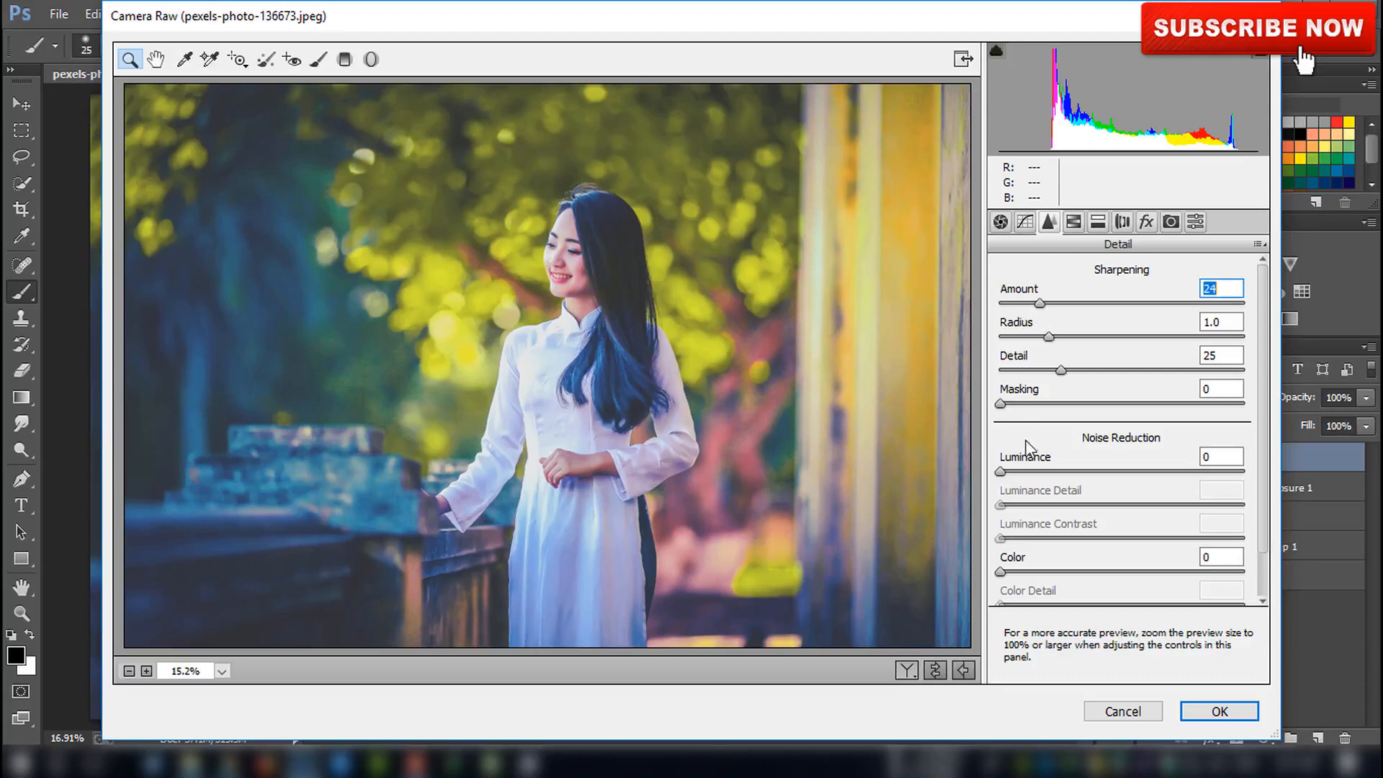
left_click_drag(1020, 471, 1099, 461)
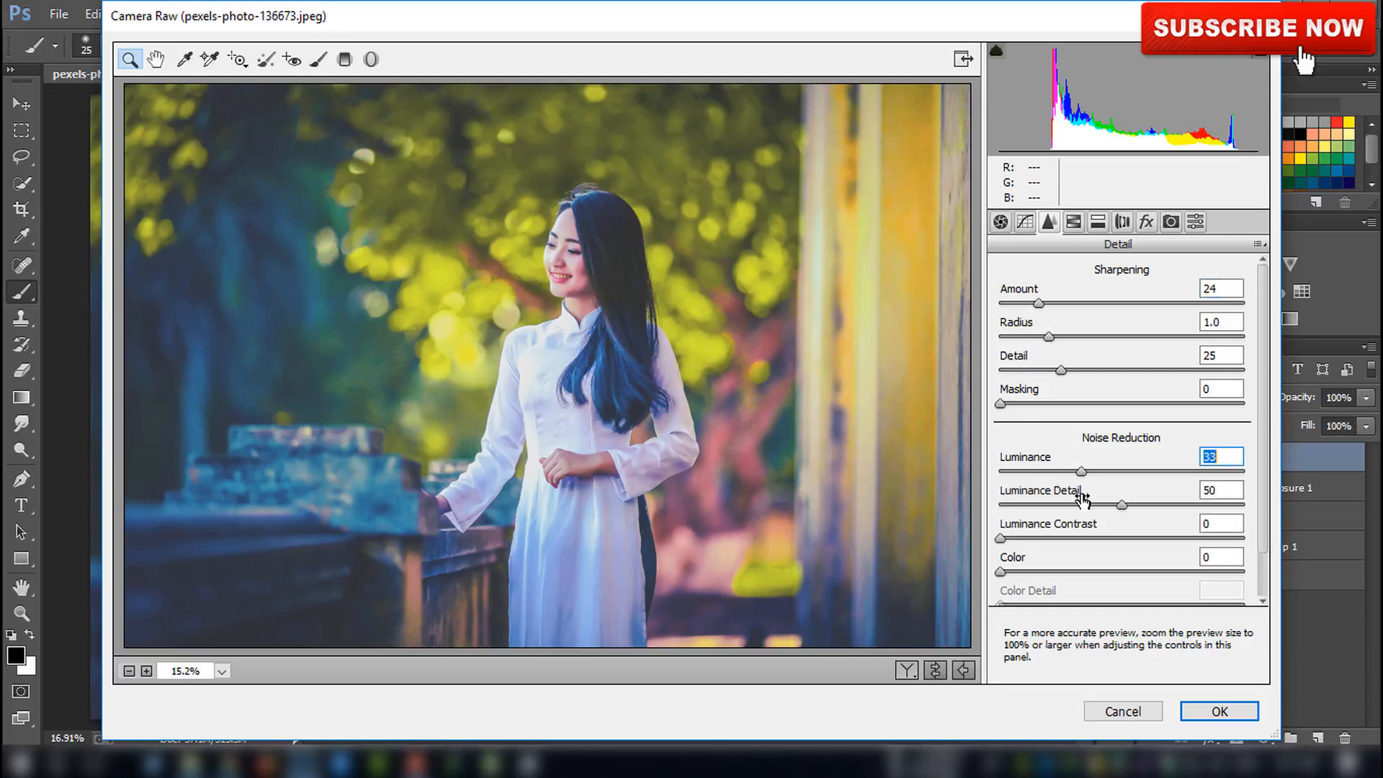
left_click(1219, 711)
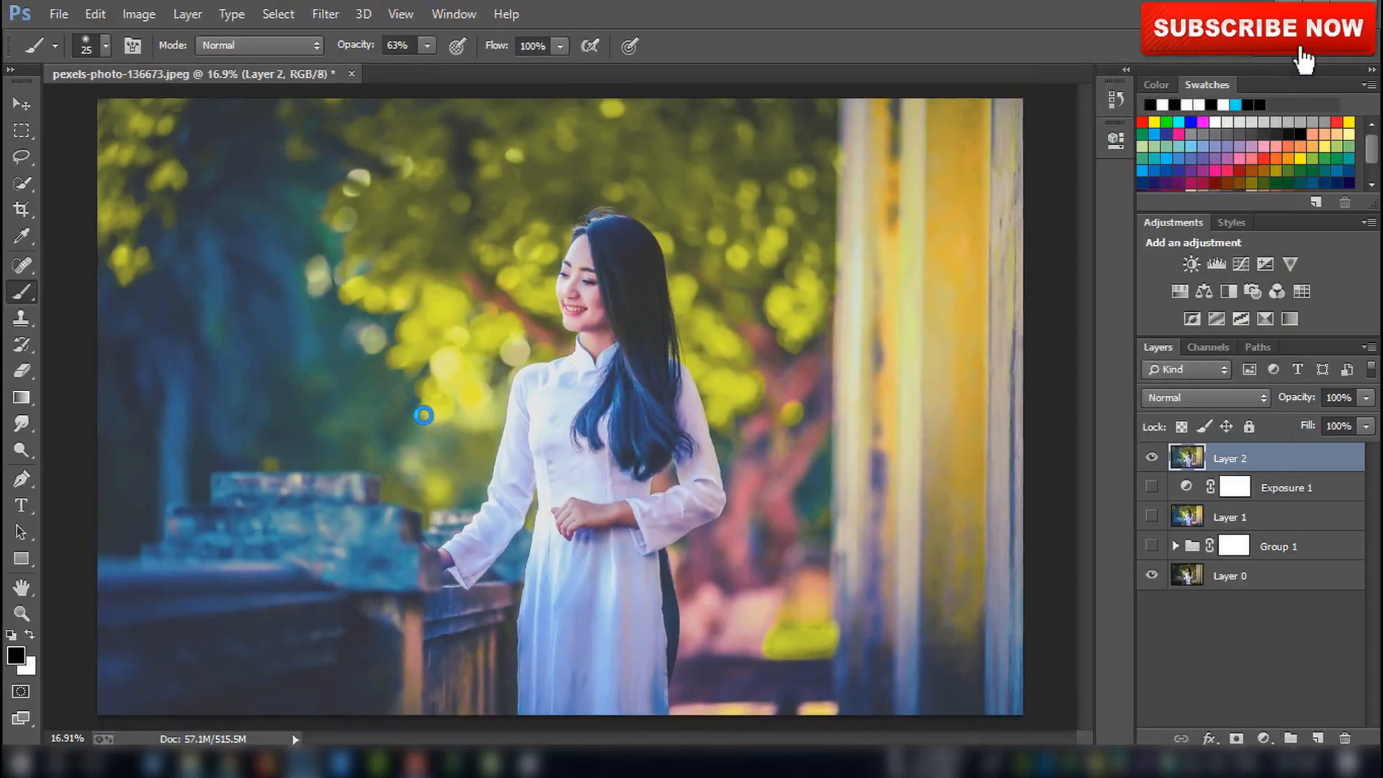
scroll(423, 416, "down", 4)
scroll(423, 416, "up", 4)
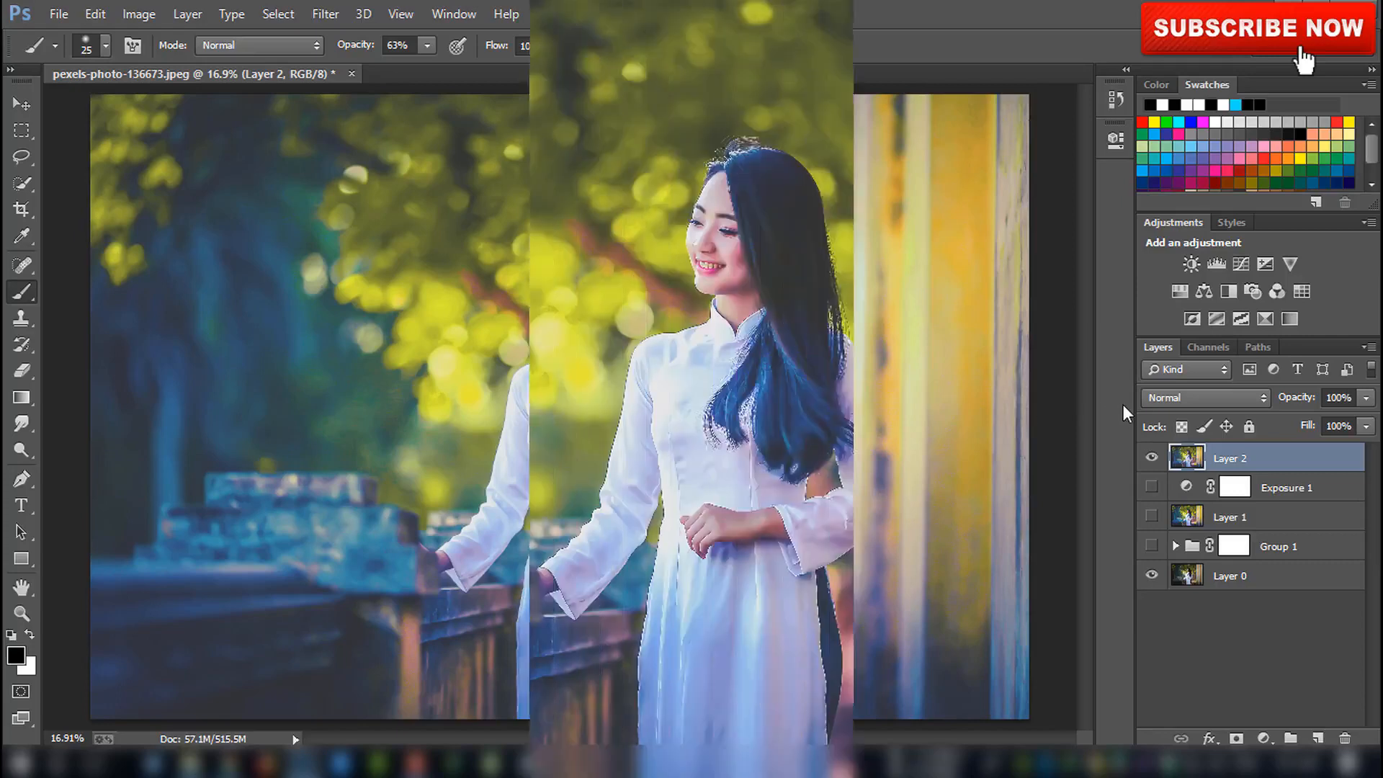